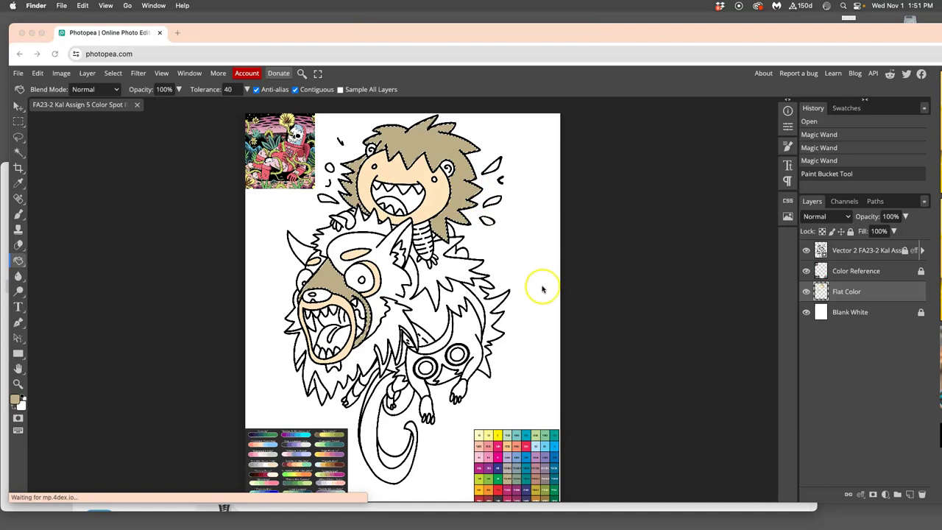
Step: On the line-art vector layer, build a Magic Wand selection of the beast's face fur, back patch and curled tail
click(838, 256)
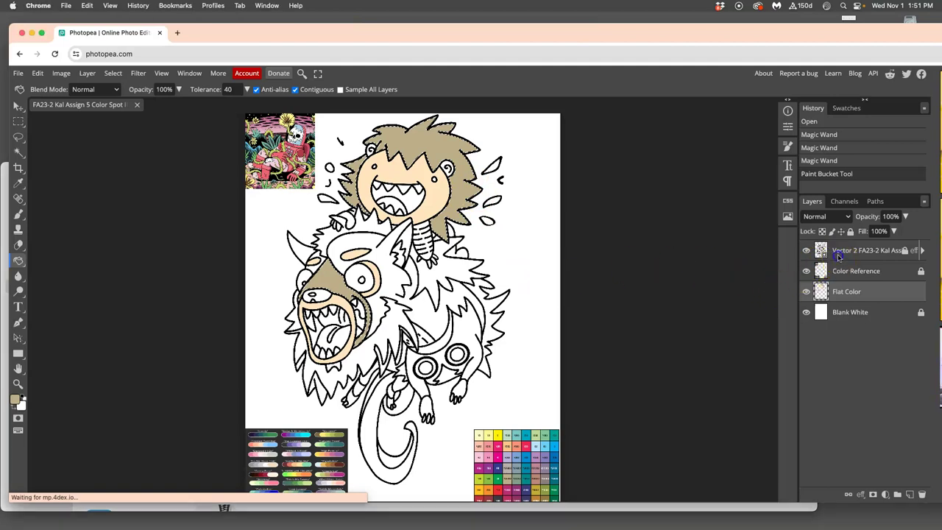
click(842, 253)
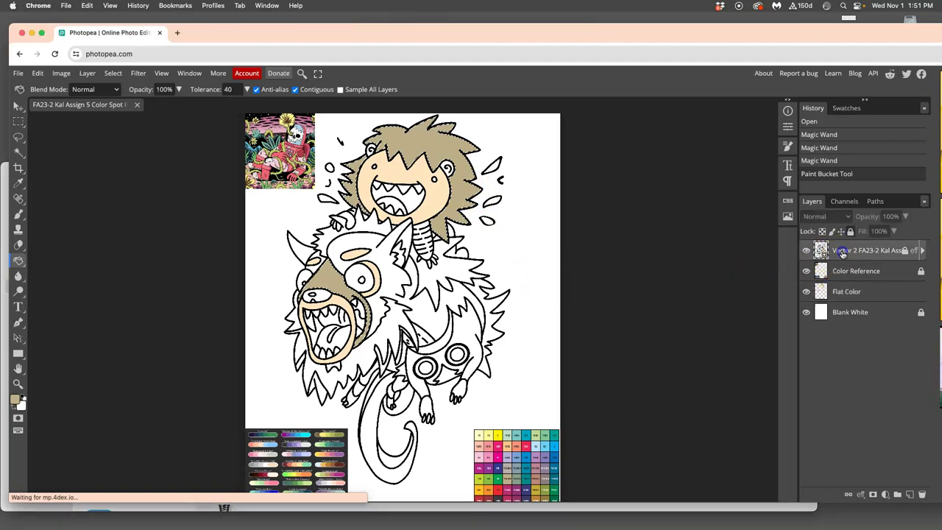
click(19, 151)
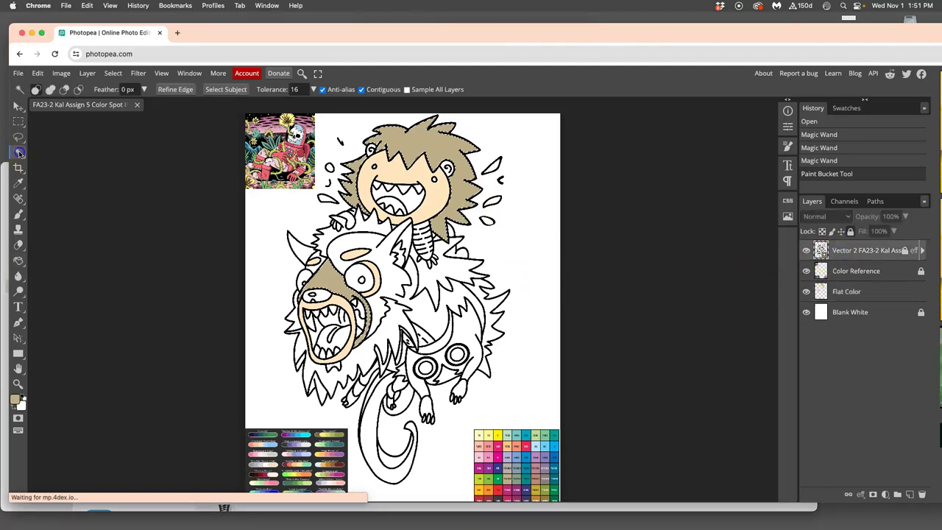
click(389, 277)
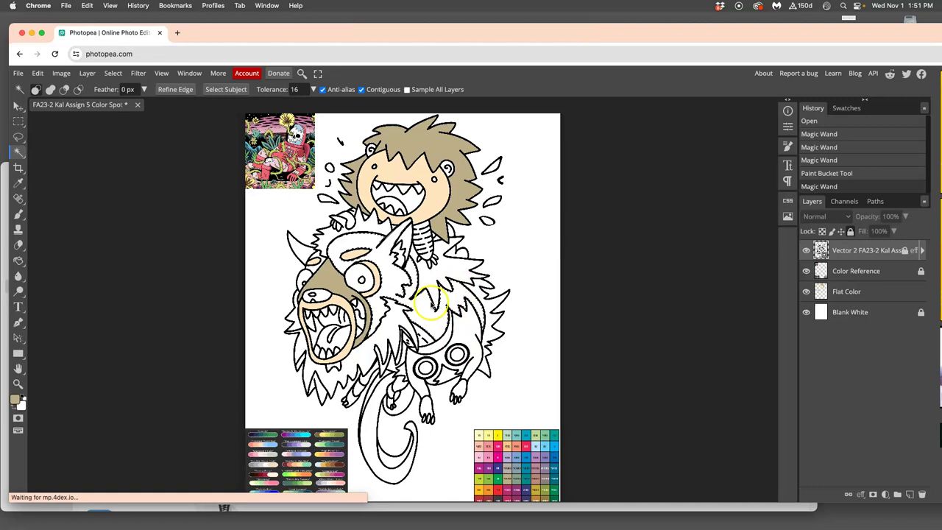
click(315, 269)
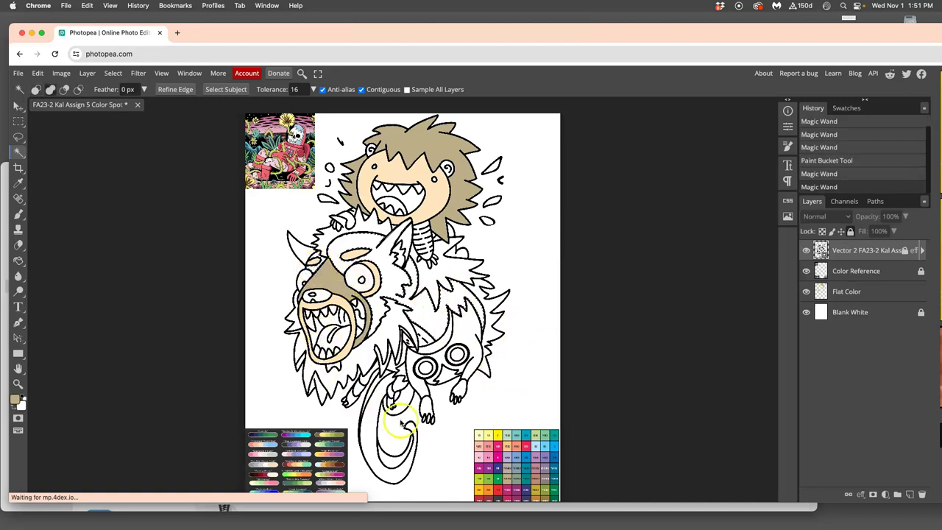
click(378, 404)
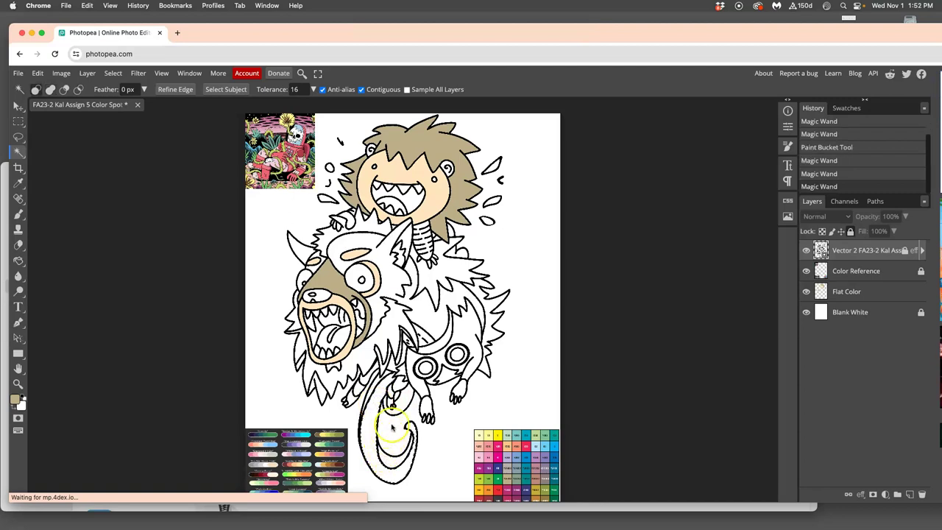
key(ctrl+z)
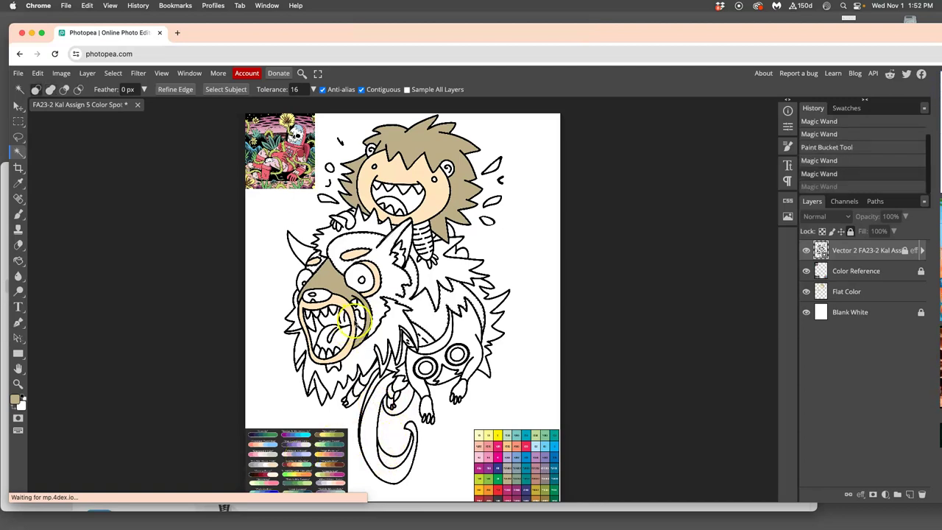
click(374, 406)
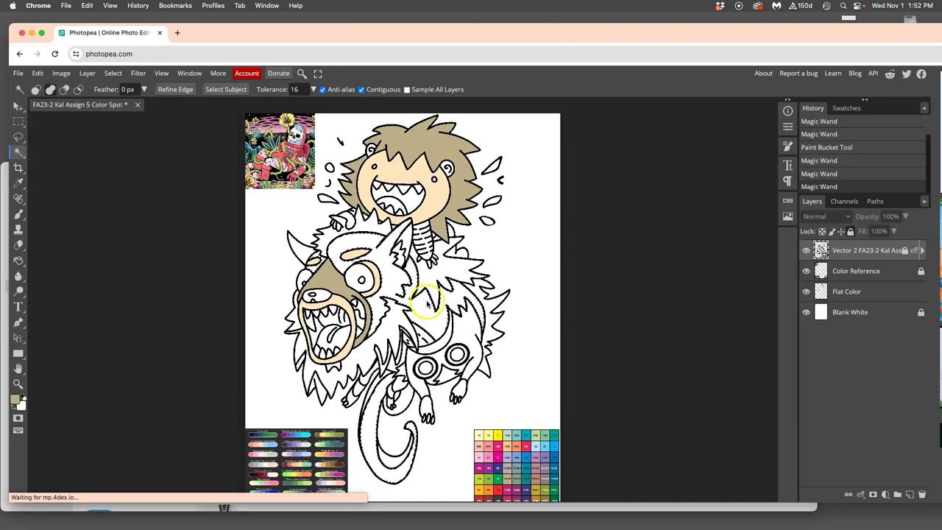
Step: Check the selection with the line art briefly hidden, and add the beast's remaining ear to it
click(805, 251)
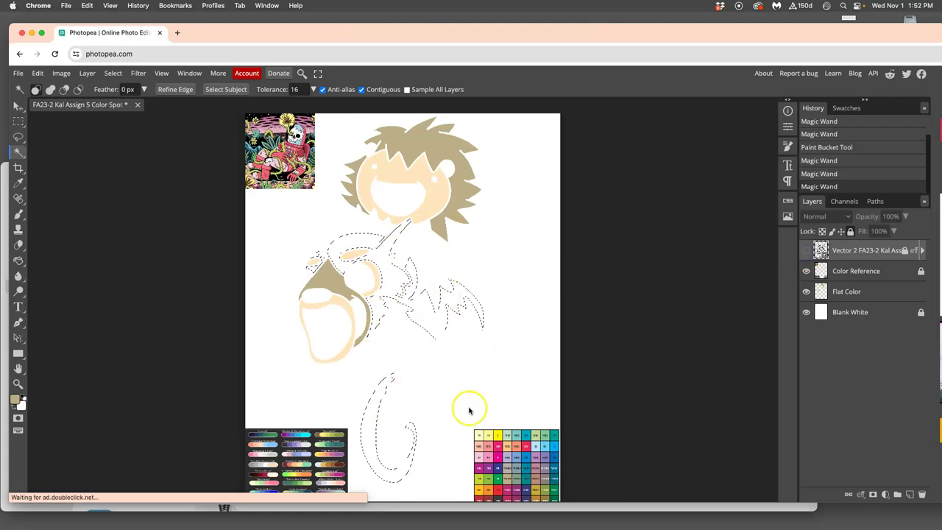
click(807, 251)
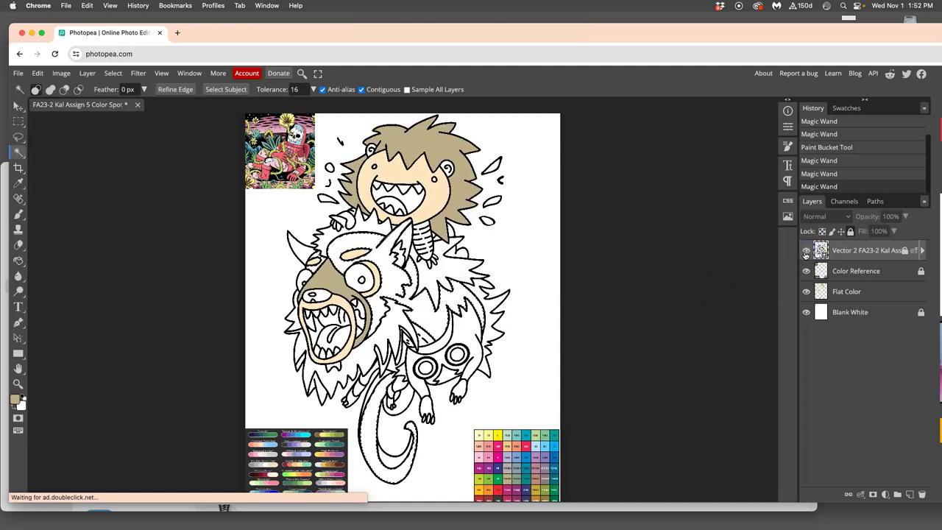
click(303, 252)
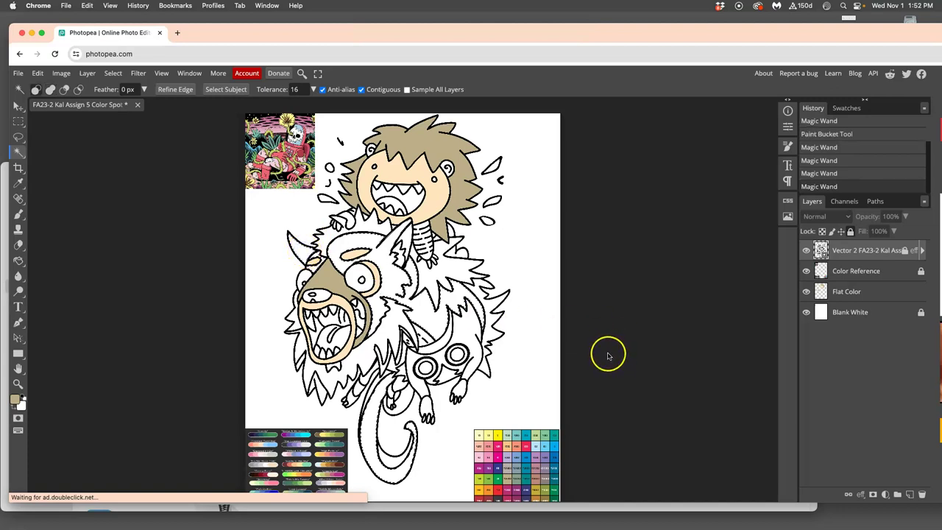
Step: Fill the selected fur, ears and tail with coral pink on the Flat Color layer using the Paint Bucket
click(18, 260)
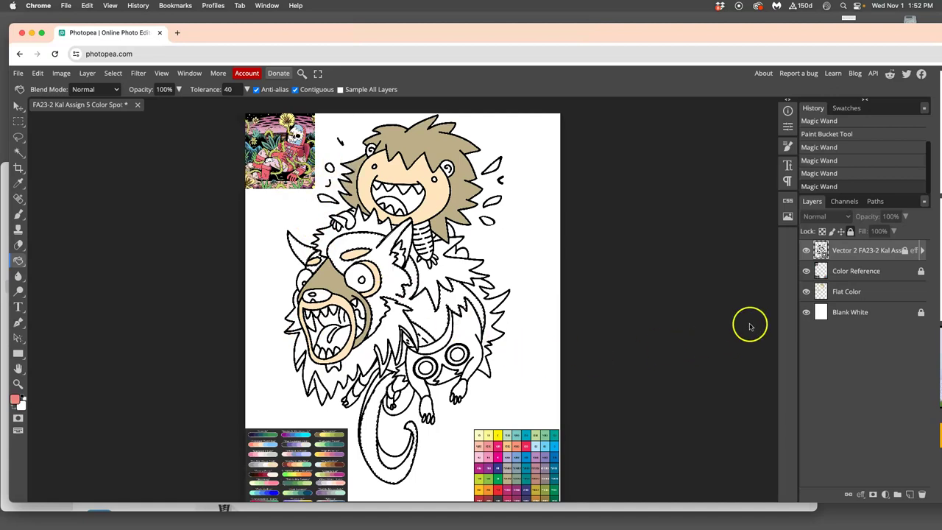
click(844, 291)
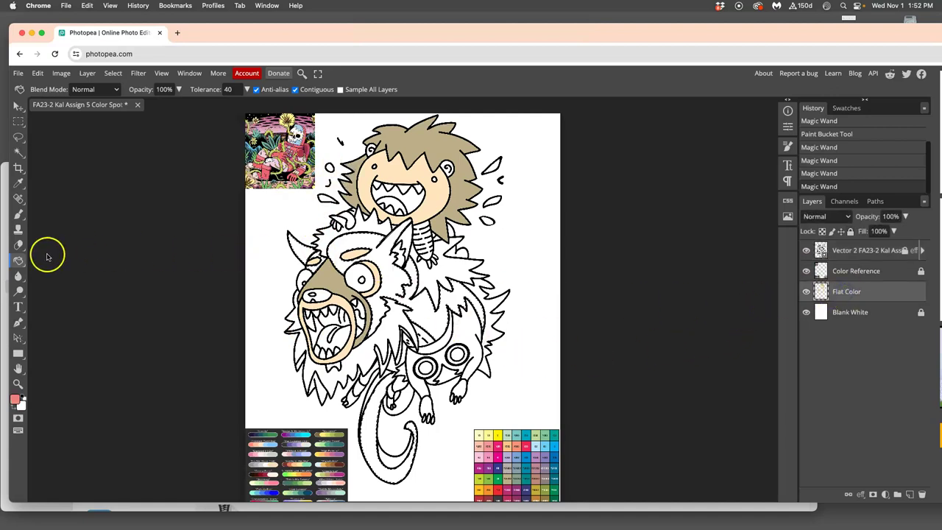
click(343, 246)
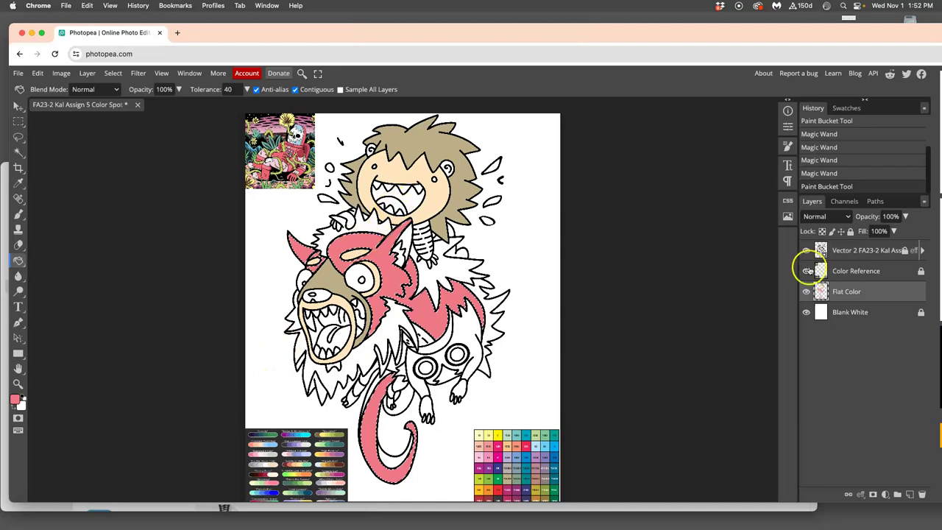
Step: Select the boy's tongue from the line-art layer with the Magic Wand and fill it coral pink on the Flat Color layer
click(839, 252)
click(19, 152)
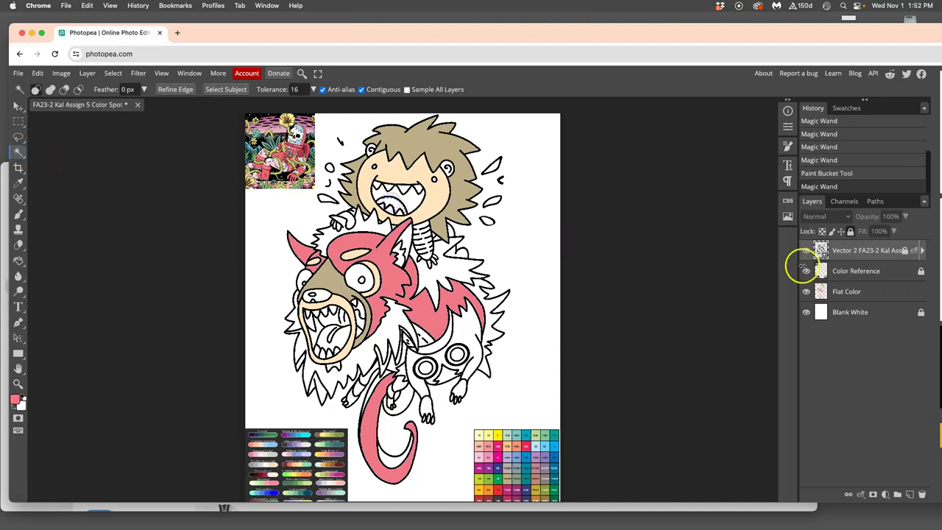
click(846, 294)
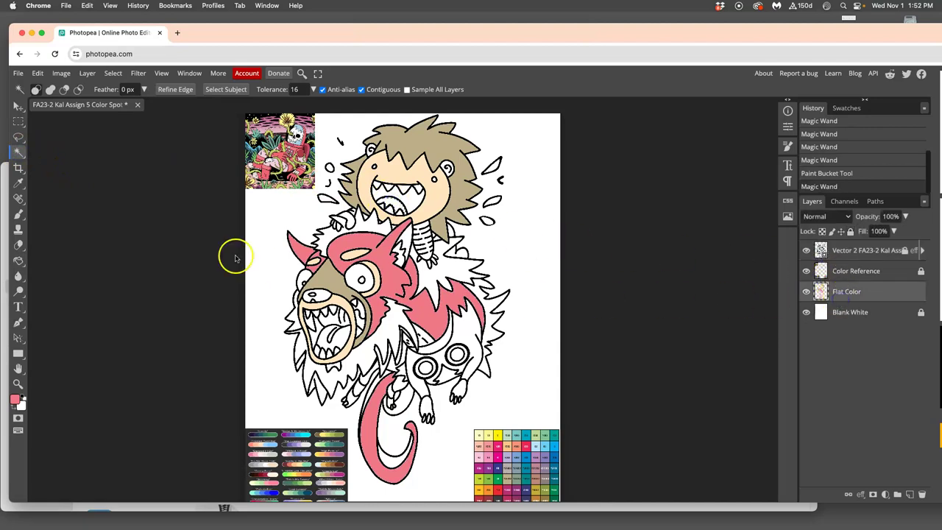
click(20, 259)
click(397, 204)
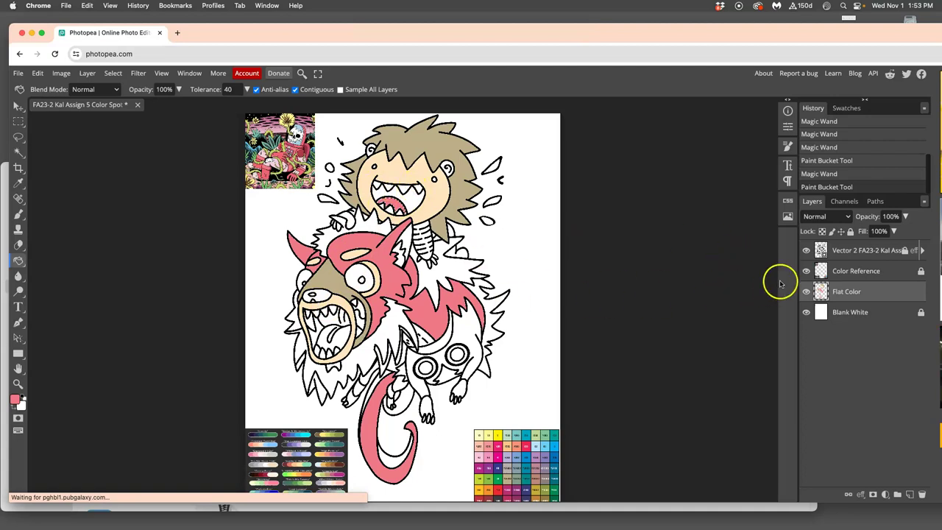
Step: Sample the pale yellow from the first swatch of the color chart as the foreground color
click(841, 257)
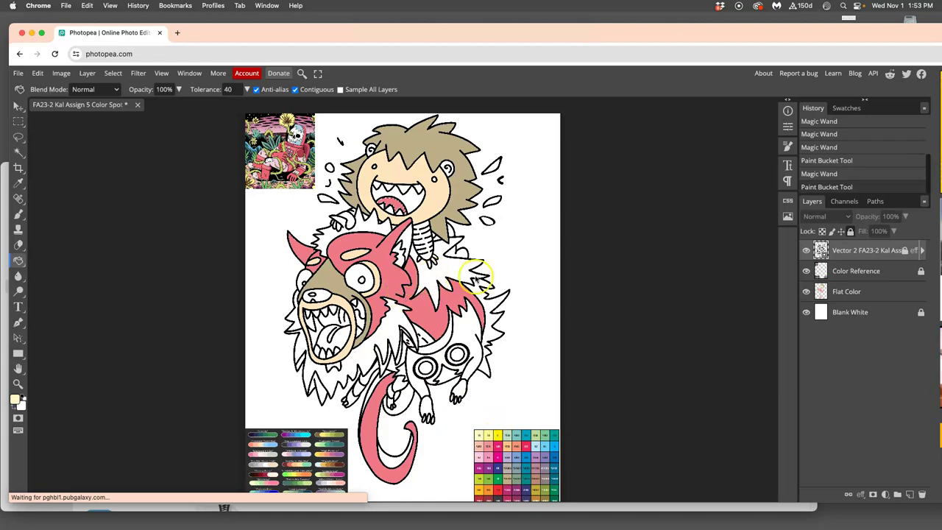
click(807, 312)
click(807, 312)
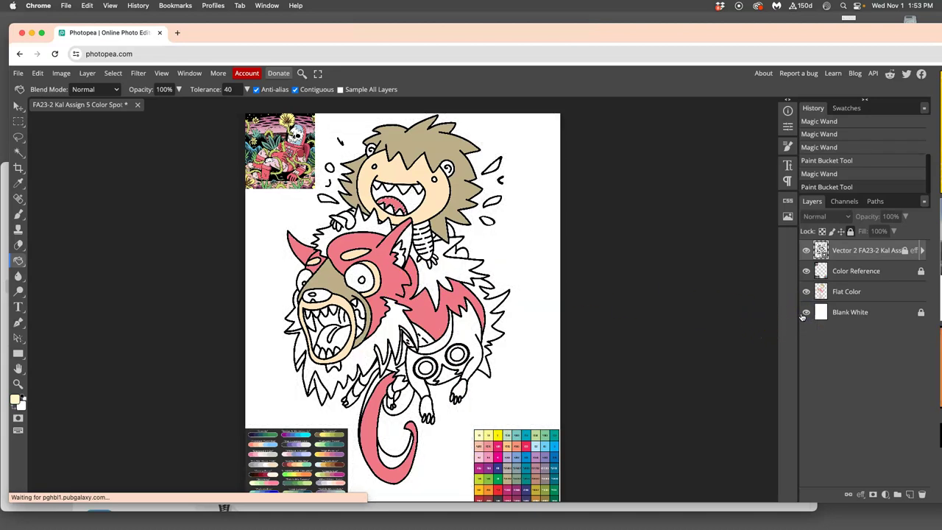
click(478, 440)
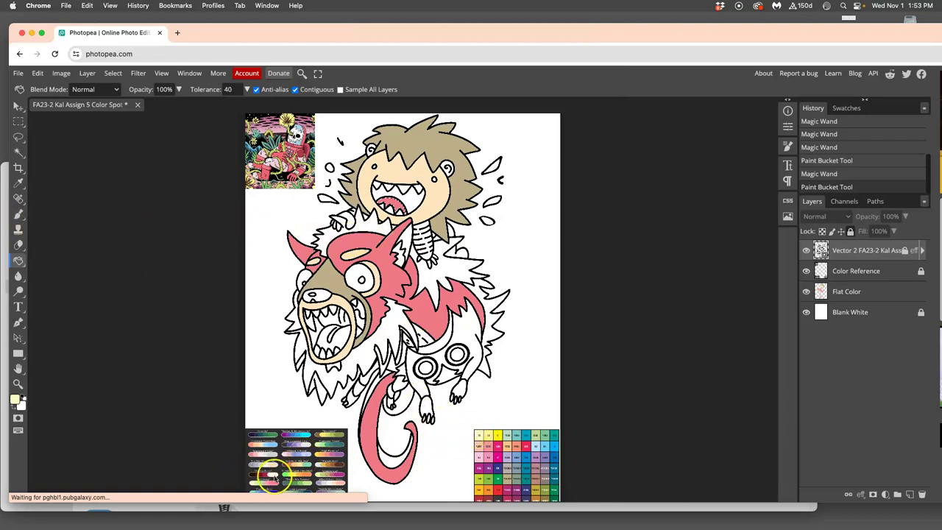
Step: Select the boy's upper and lower teeth from the line-art layer with the Magic Wand
click(18, 214)
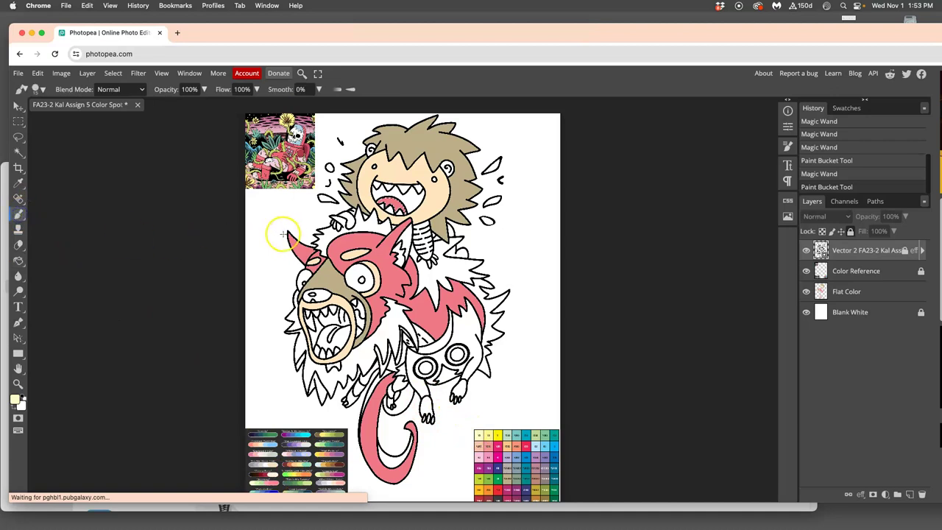
click(846, 292)
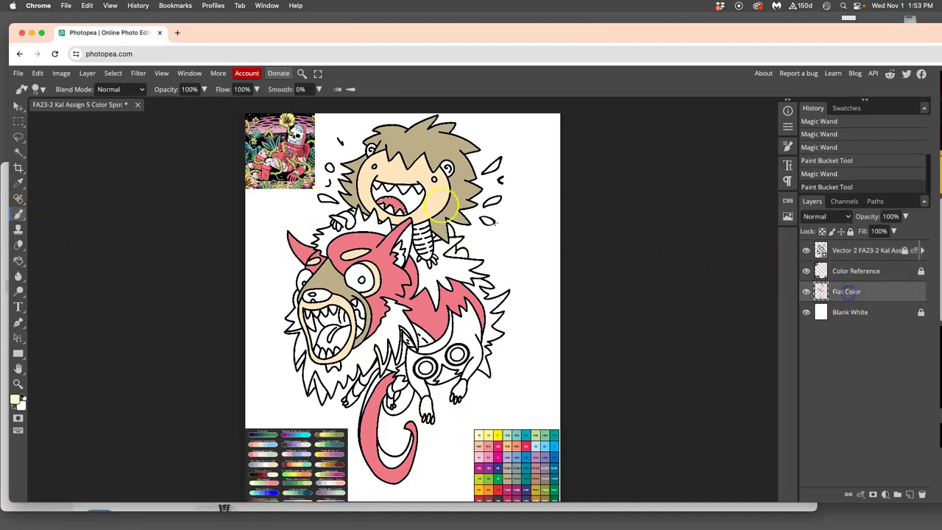
click(843, 251)
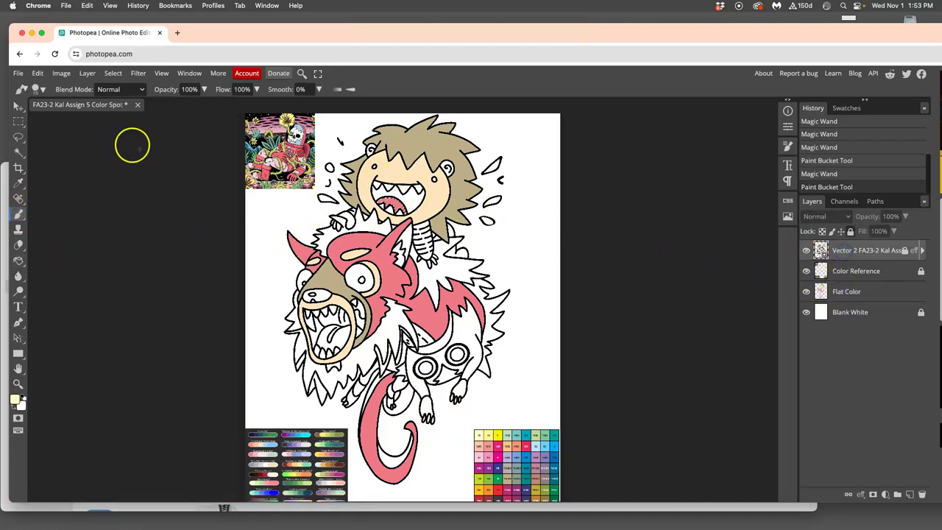
click(18, 152)
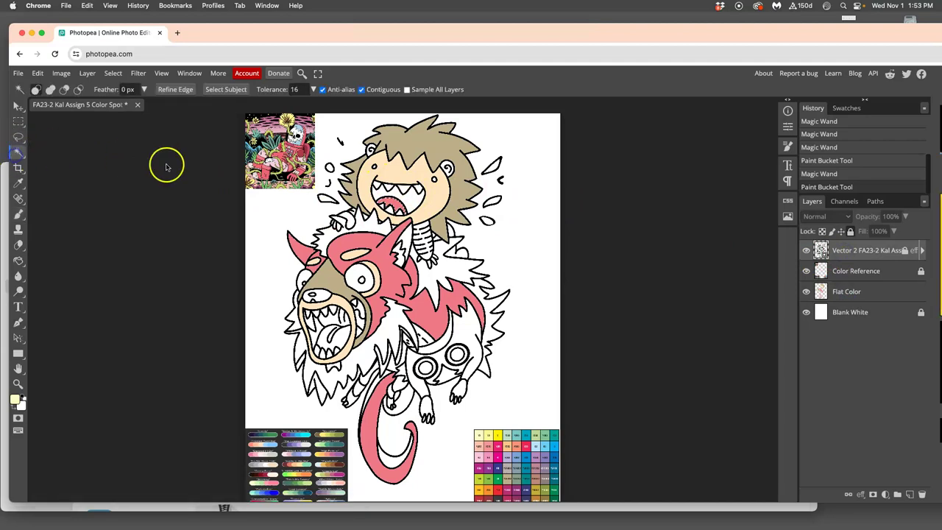
click(376, 186)
click(388, 189)
click(403, 190)
click(387, 205)
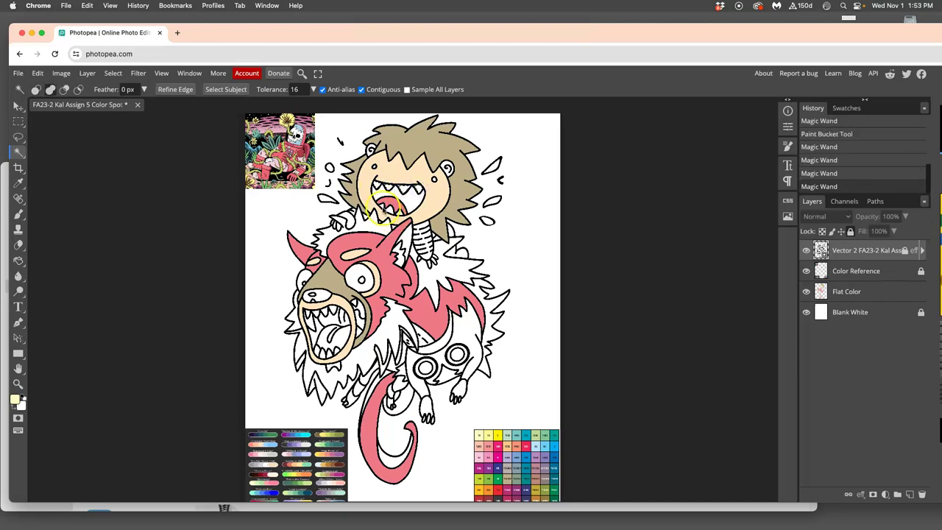
click(395, 213)
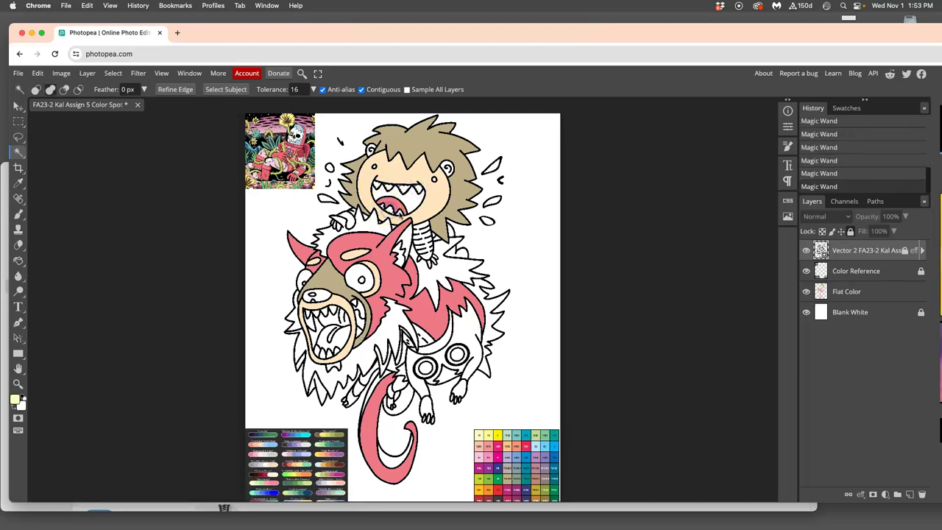
Step: Add the beast's upper and lower teeth and both of its eyes to the Magic Wand selection
click(309, 315)
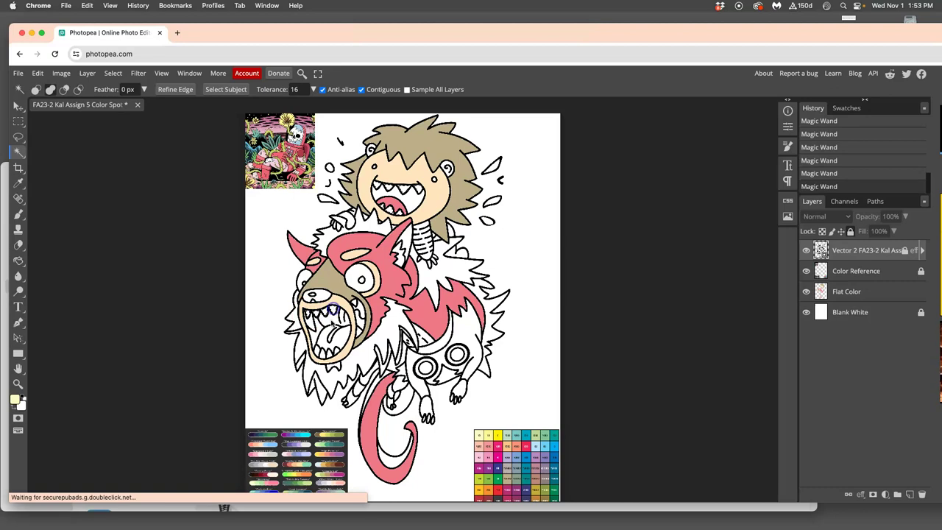
click(335, 346)
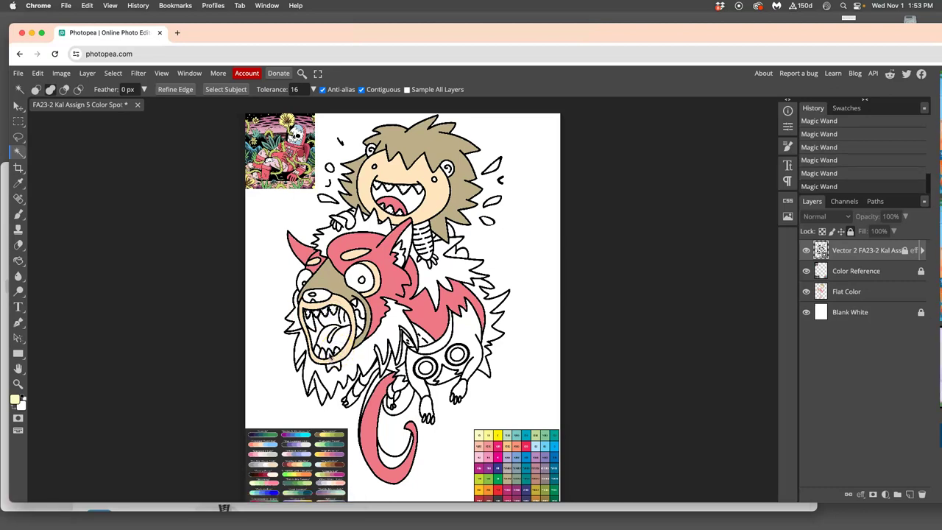
click(323, 352)
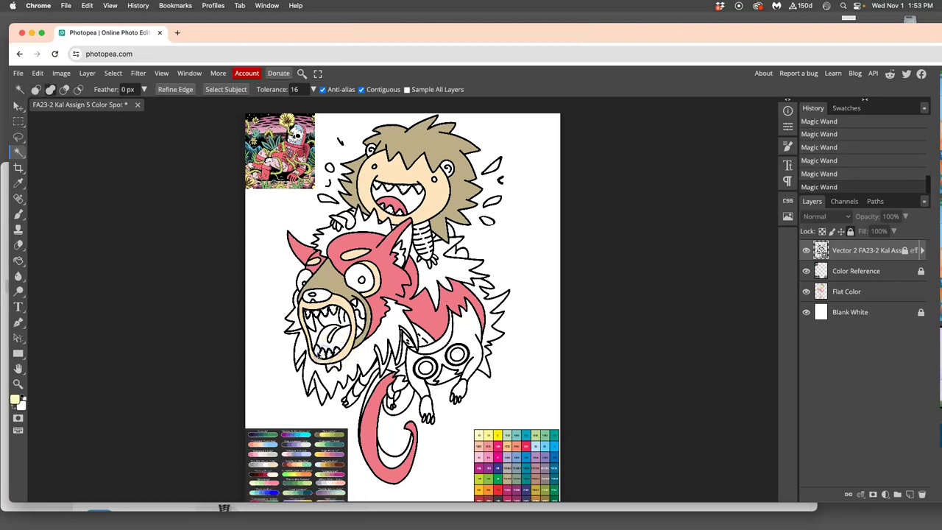
click(354, 281)
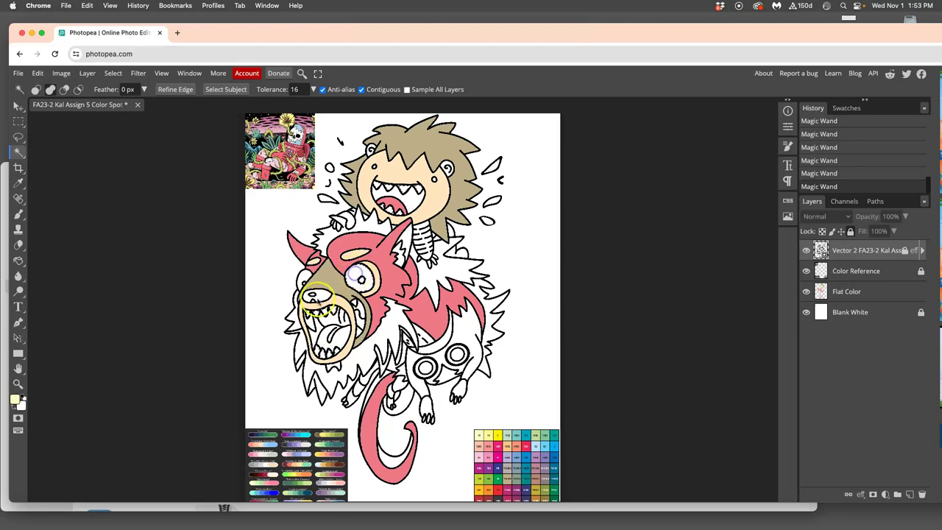
click(304, 276)
click(352, 231)
click(404, 190)
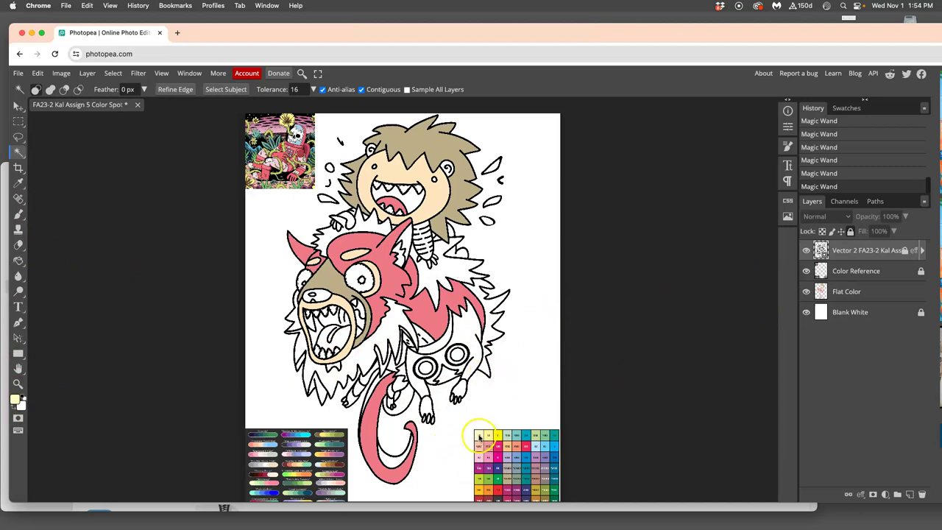
Step: Fill the selected teeth with pale yellow on the Flat Color layer using the Paint Bucket
click(19, 260)
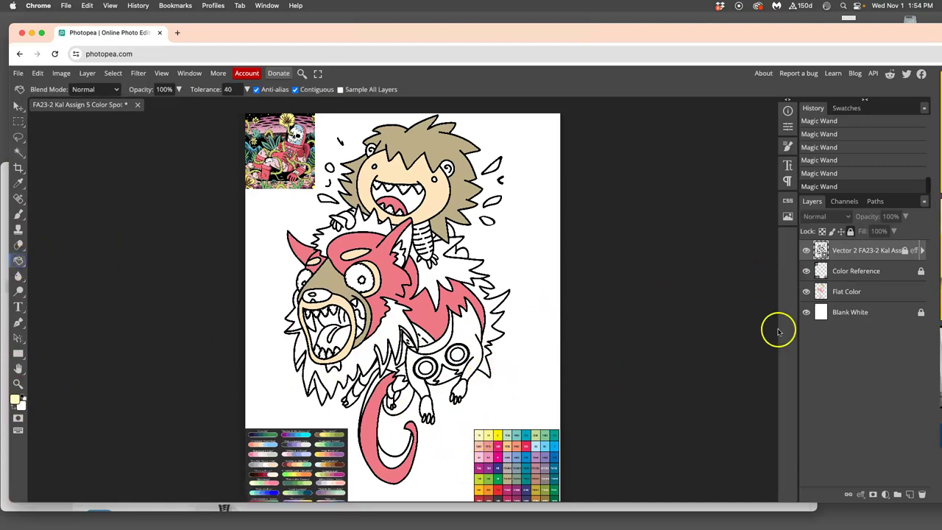
click(874, 295)
click(404, 190)
click(329, 324)
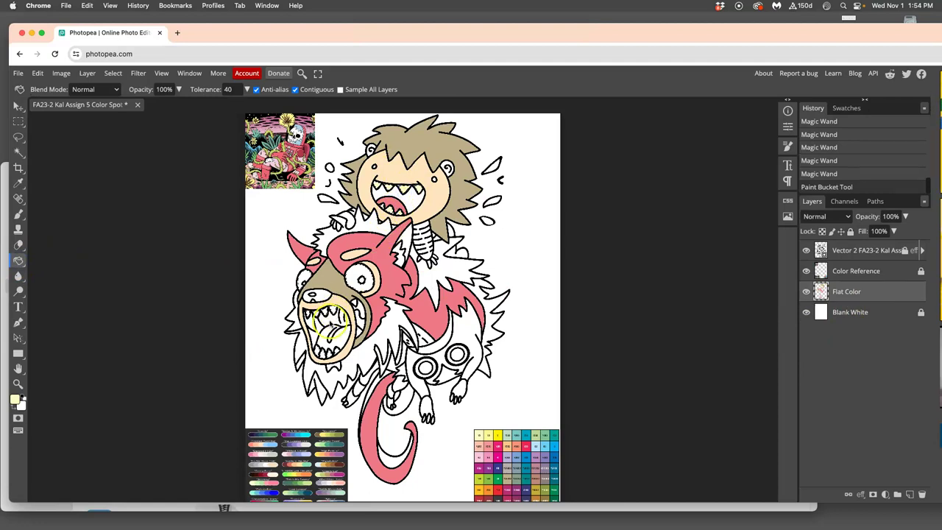
Step: Hide the line-art and Blank White layers to examine the flat color fill inside the boy's teeth
click(806, 250)
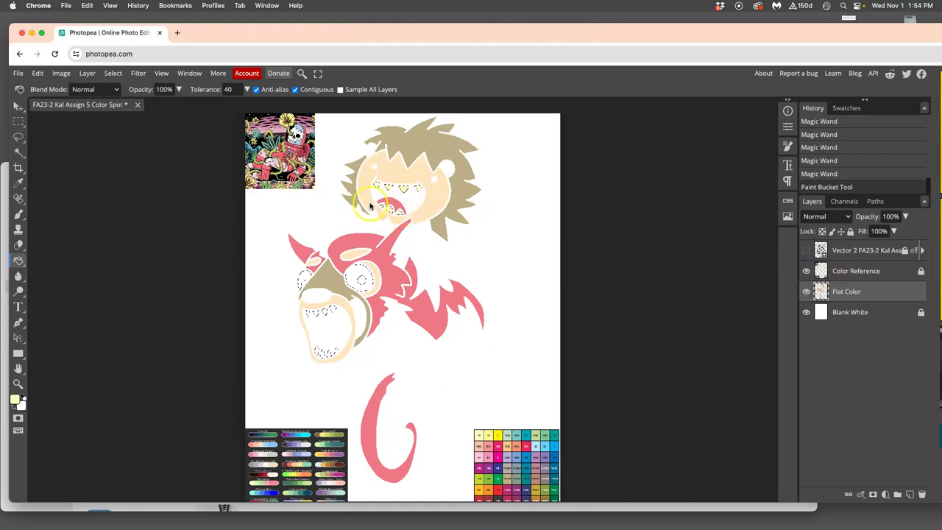
click(403, 208)
click(806, 312)
click(404, 182)
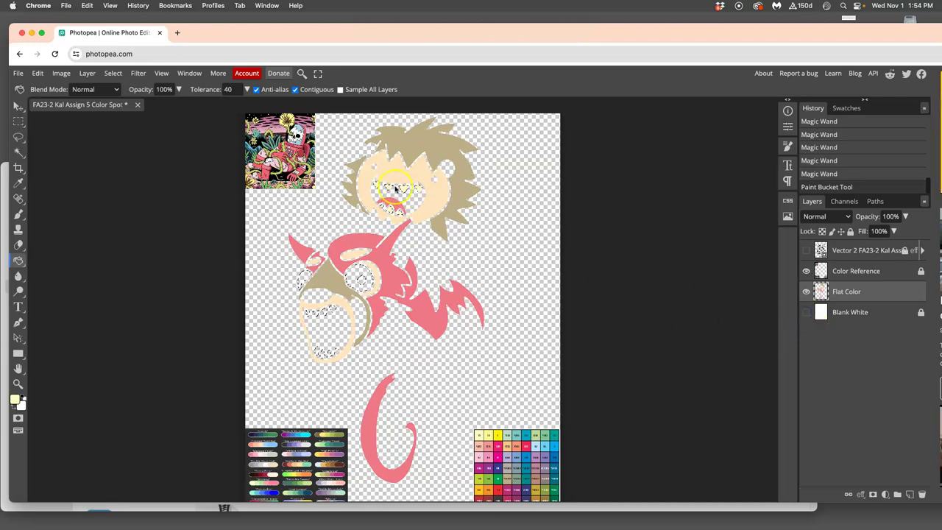
Step: Fill the beast's selected eyes and the remaining selected teeth with pale yellow on the Flat Color layer using the Paint Bucket
click(357, 274)
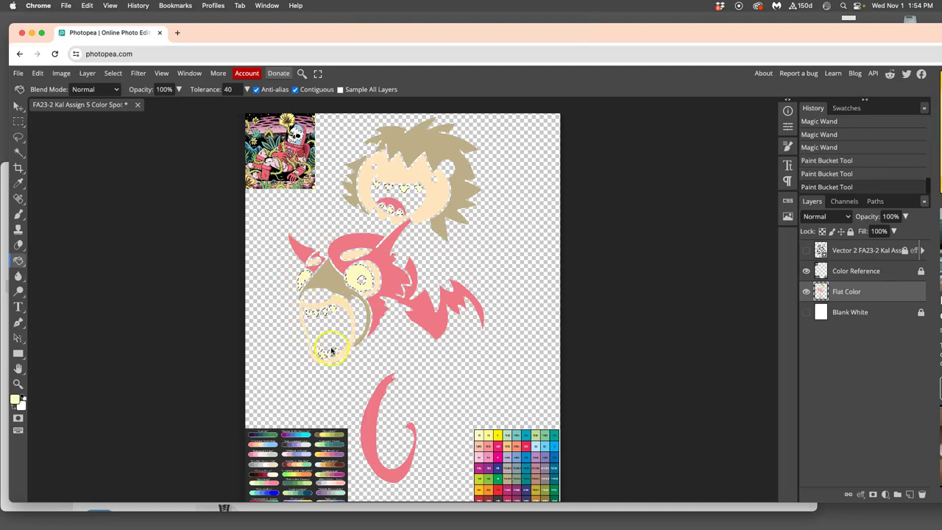
scroll(431, 321, up, 5)
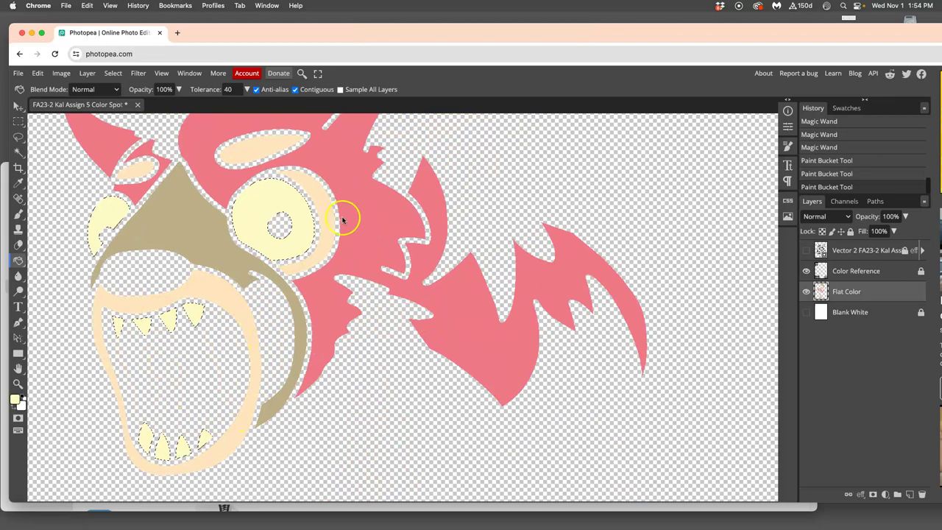
scroll(465, 320, down, 5)
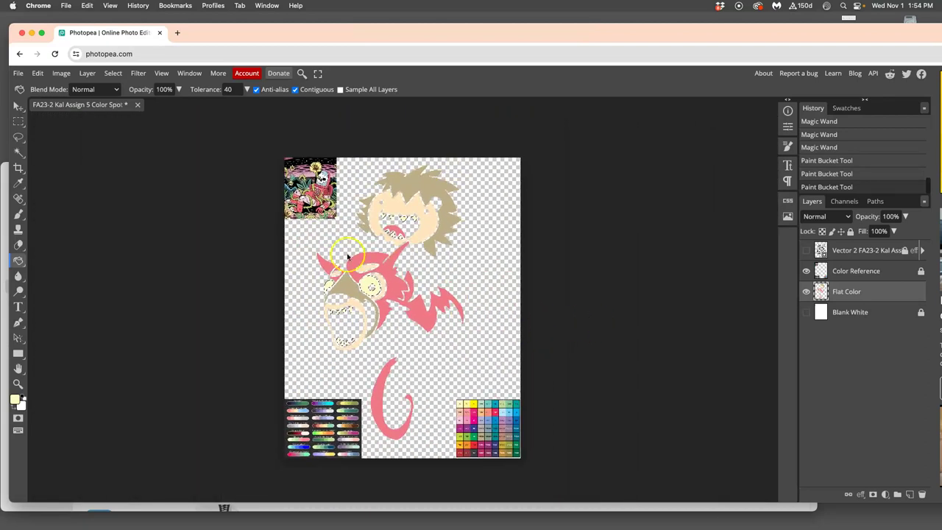
Step: Show the Blank White layer, hide the line art to check the flat fills against it, and clear the selection
click(805, 250)
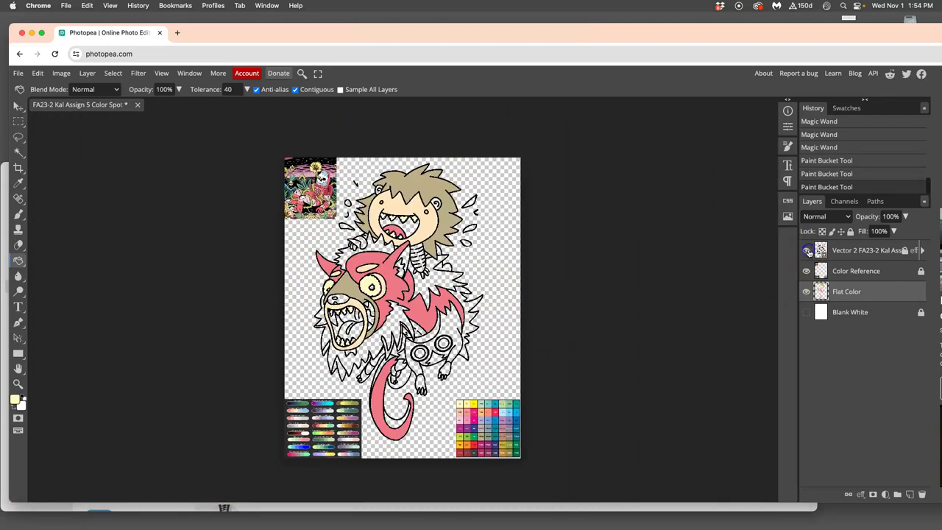
click(806, 312)
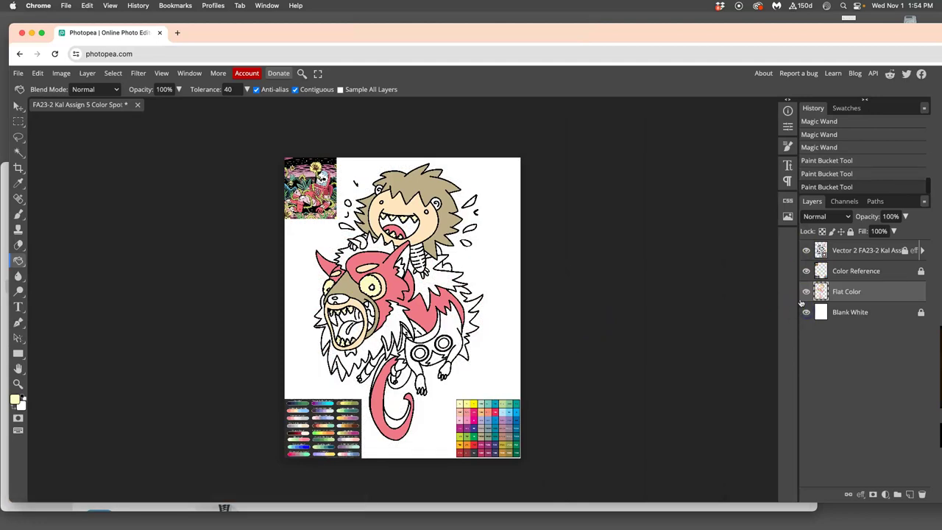
click(808, 250)
click(805, 291)
click(806, 292)
scroll(448, 293, up, 5)
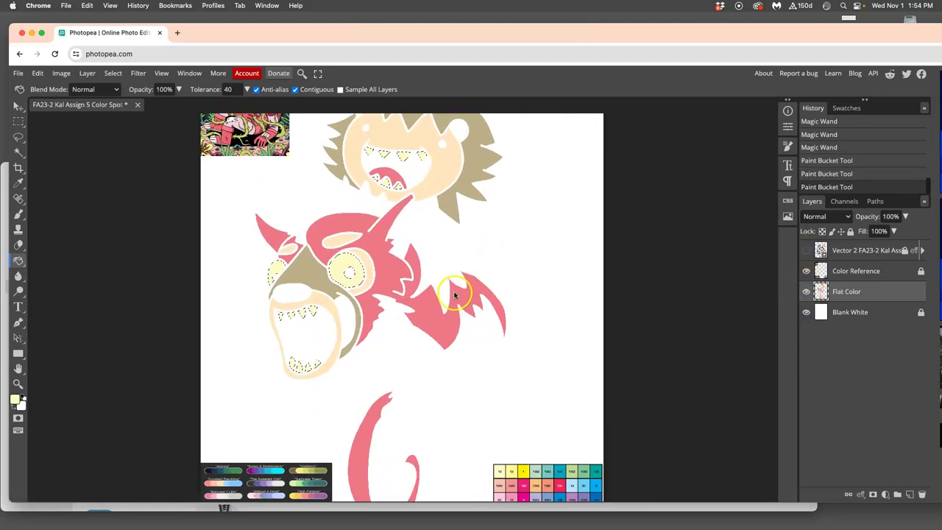
key(super+d)
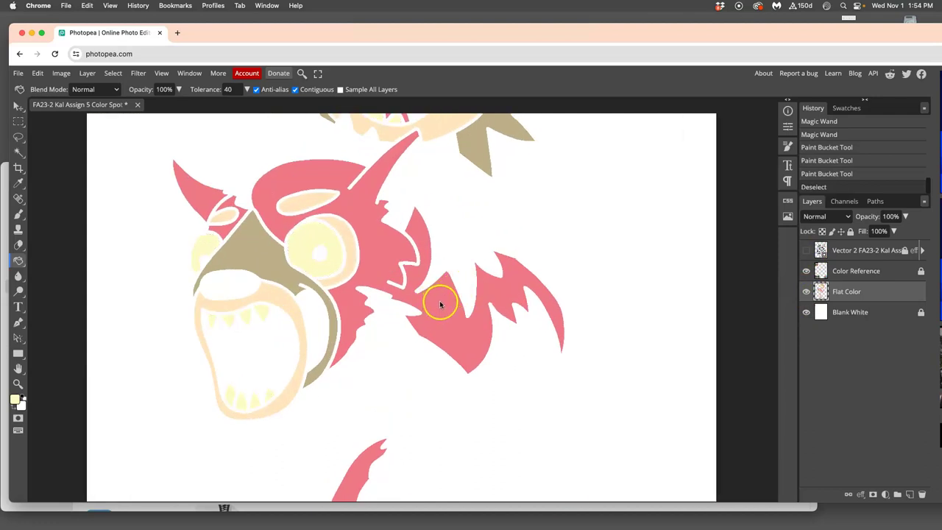
Step: Compare the flat fills with and without the Blank White backdrop, leaving it and the line-art layer shown
scroll(437, 307, down, 4)
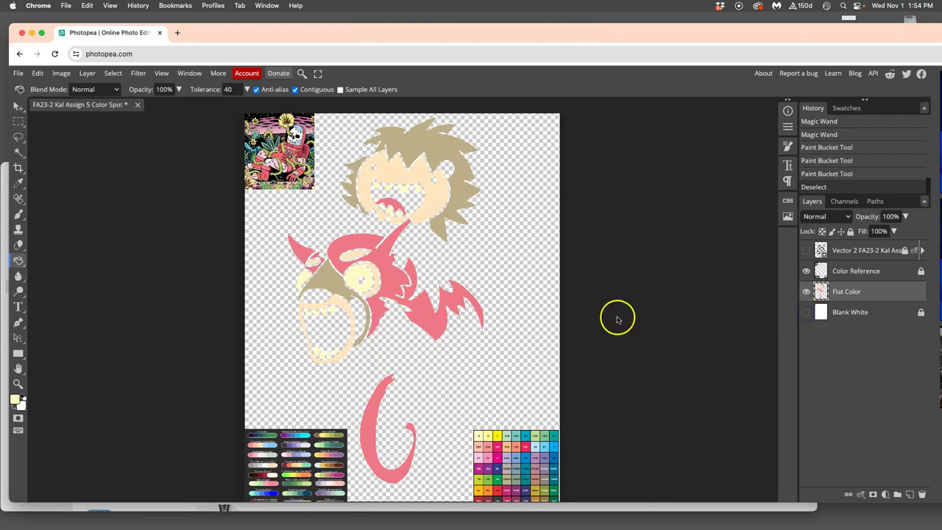
click(806, 312)
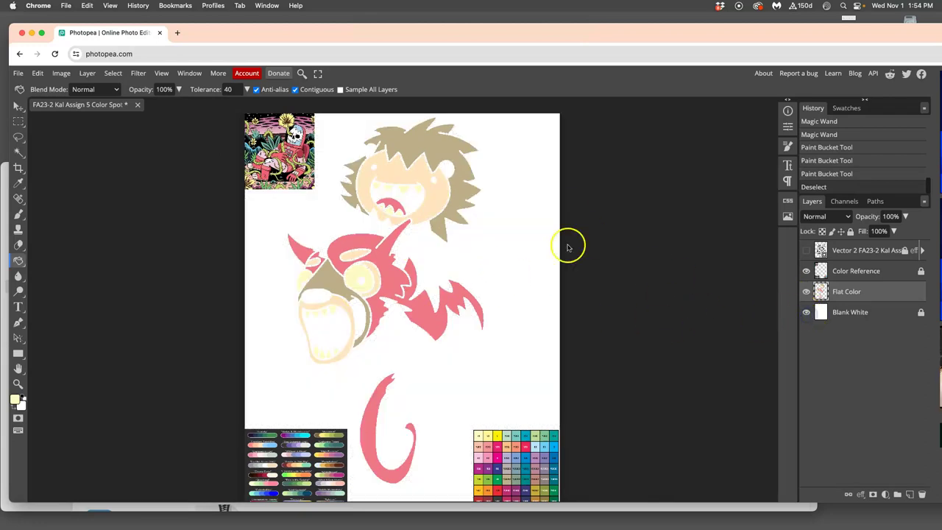
click(806, 251)
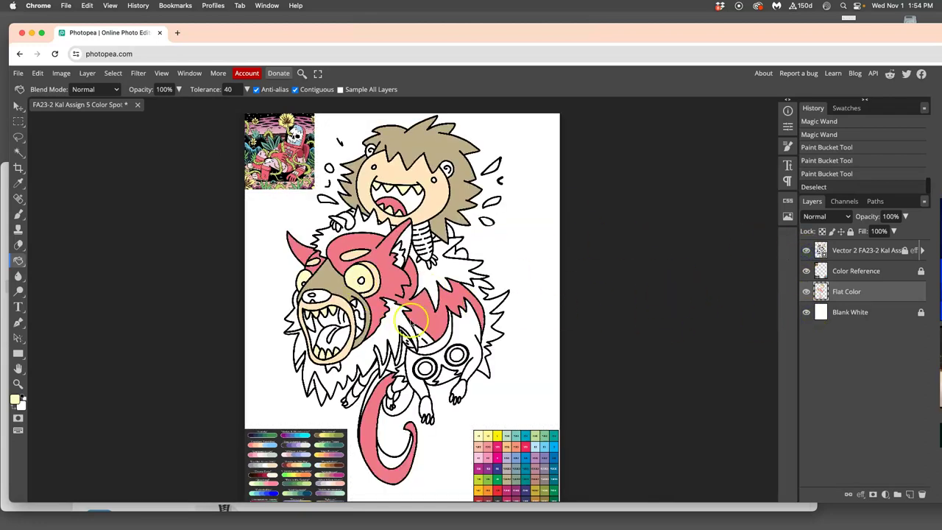
scroll(431, 340, down, 2)
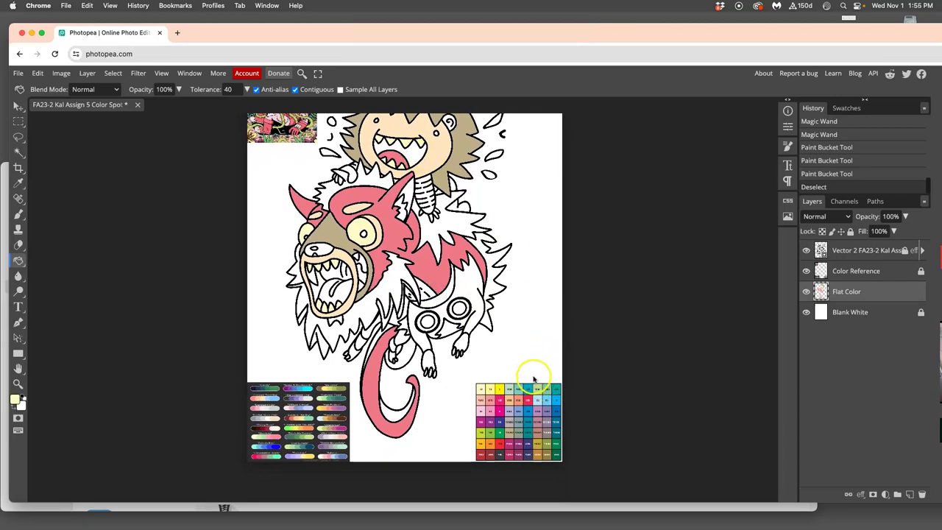
Step: Select the boy's mouth interior, the gap at the back of the beast's mouth and its smaller eye's pupil from the line-art layer with the Magic Wand
click(841, 257)
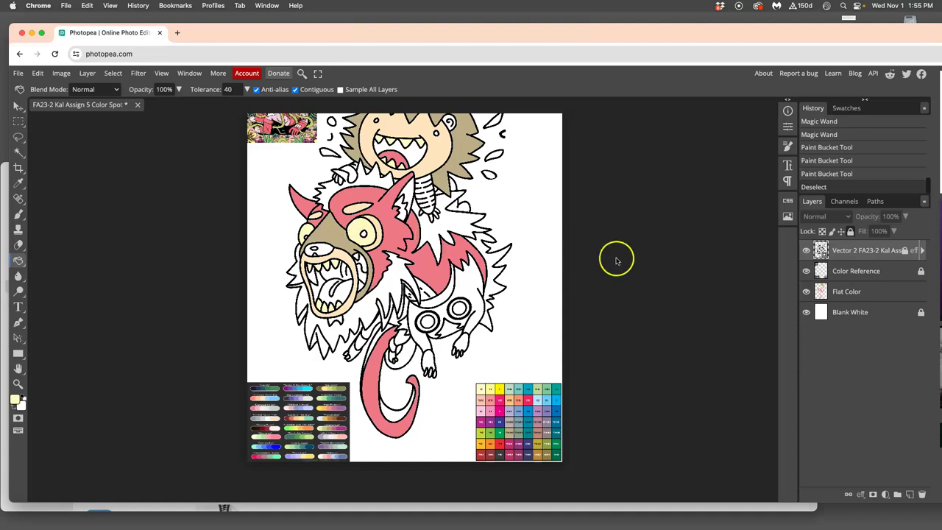
click(18, 153)
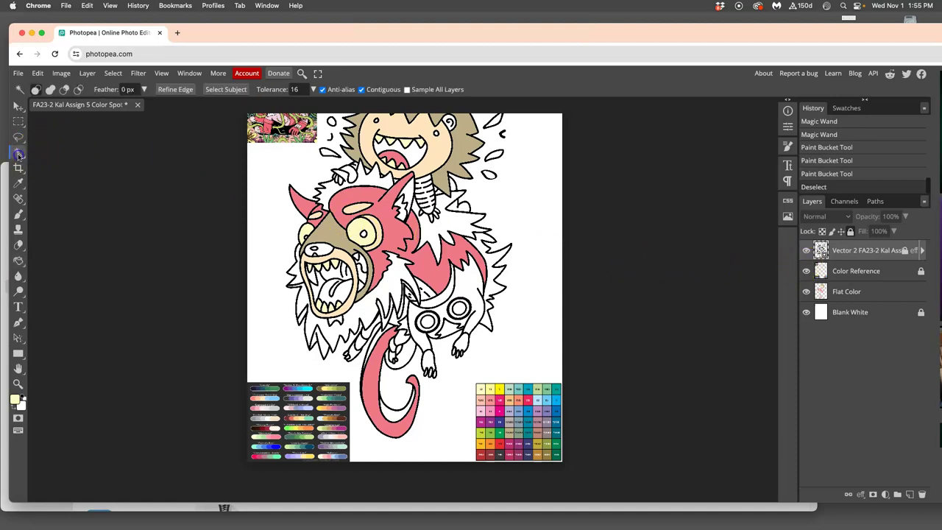
click(416, 151)
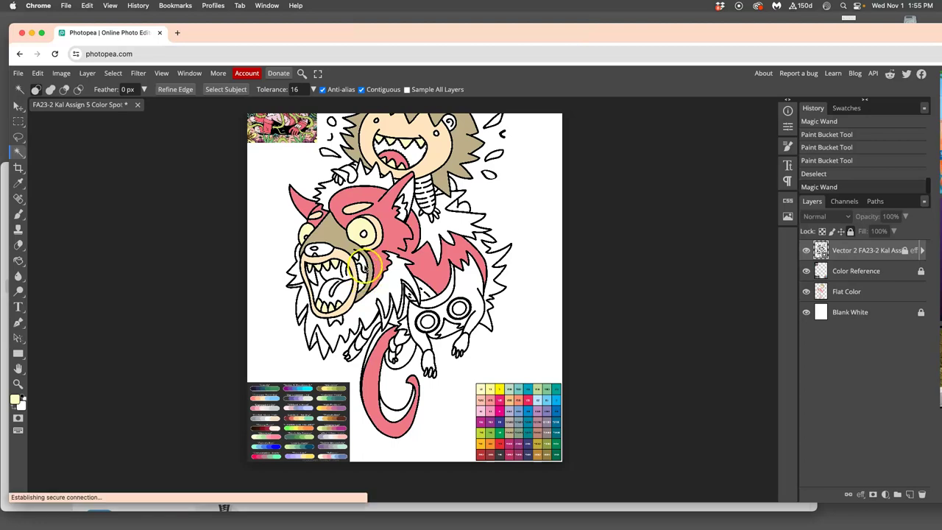
click(363, 278)
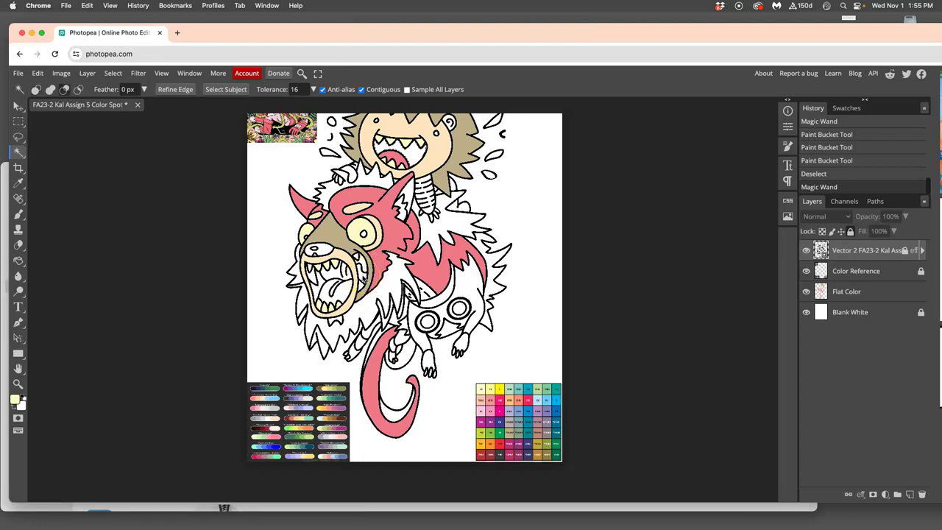
click(363, 278)
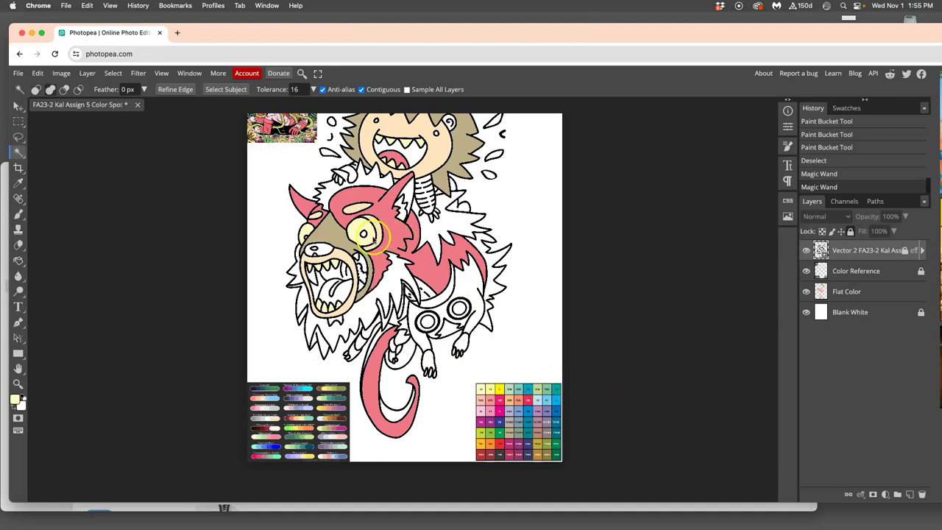
click(307, 236)
click(306, 237)
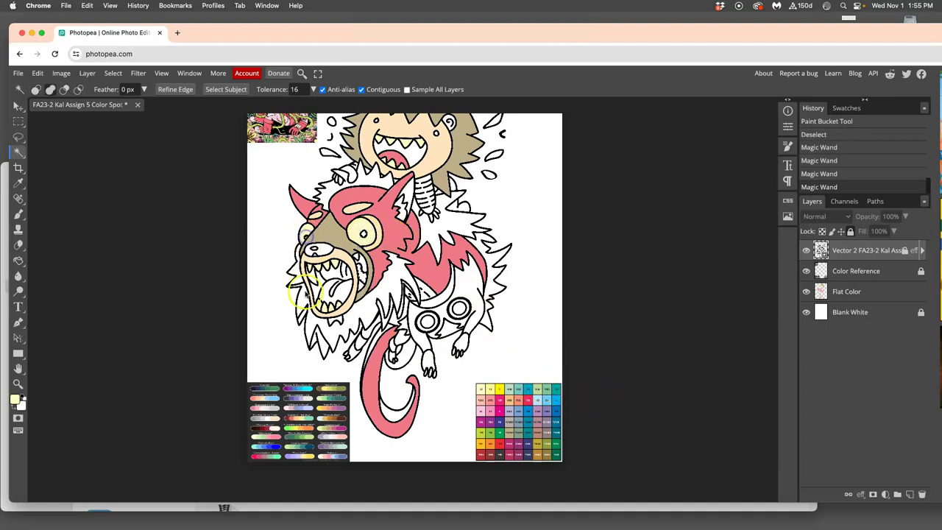
Step: Try to fill the boy's selected mouth interior on the Flat Color layer with dark gray sampled from the reference palette
click(847, 291)
click(20, 260)
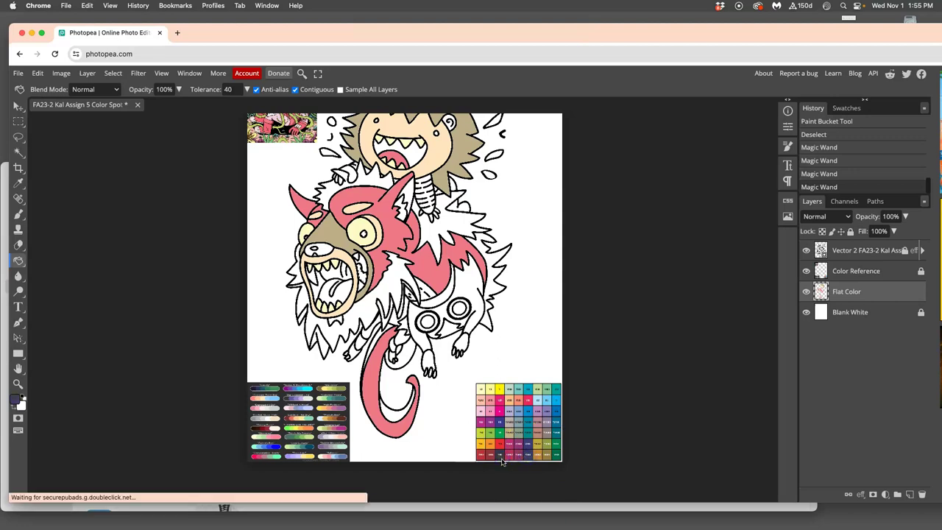
click(16, 182)
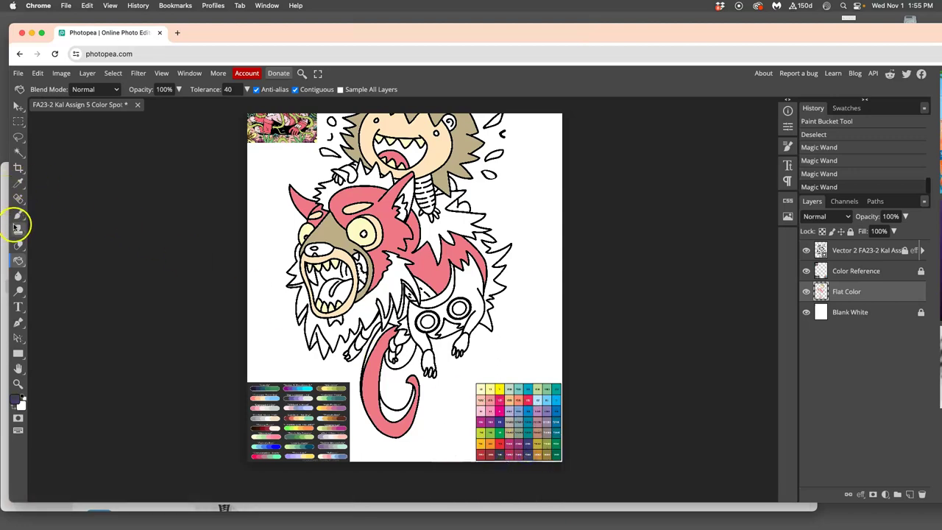
click(414, 158)
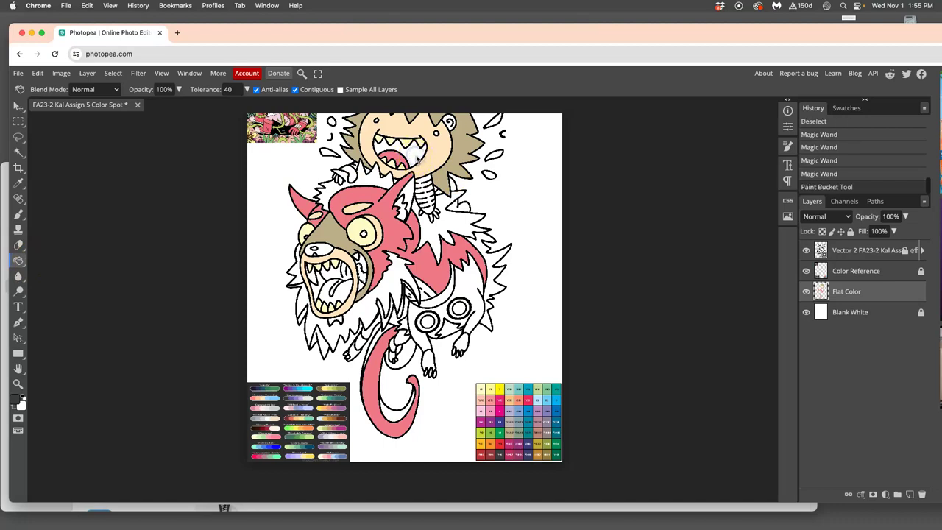
Step: Revert to the state before the last Magic Wand selection and fill the gap at the back of the beast's mouth with dark gray
key(super+z)
key(super+z)
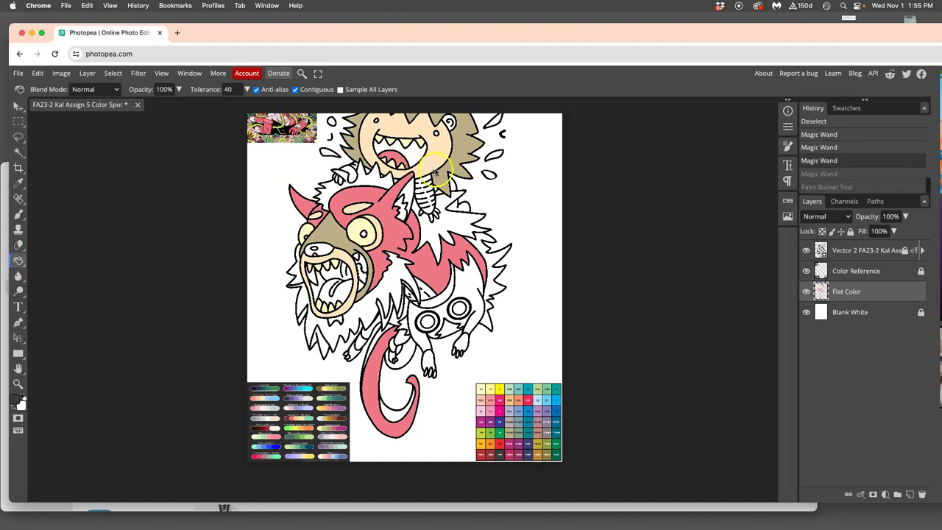
click(814, 175)
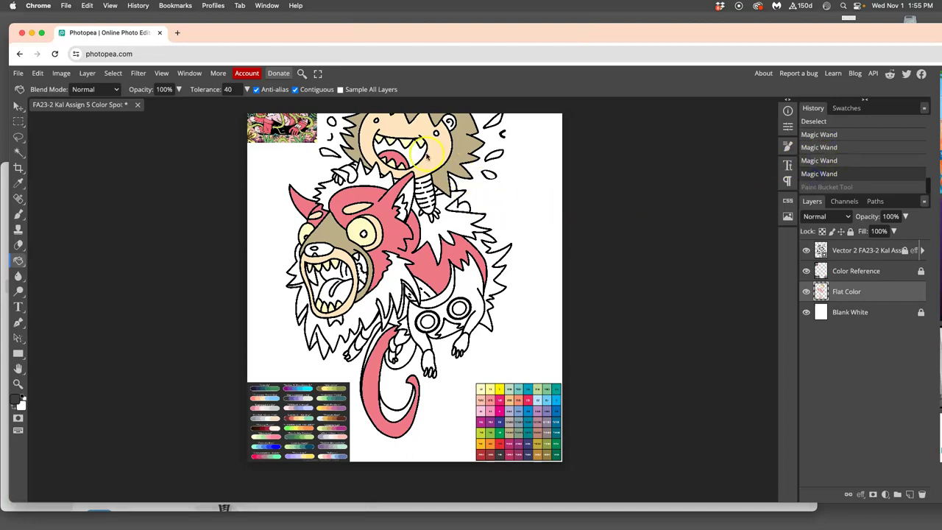
click(821, 137)
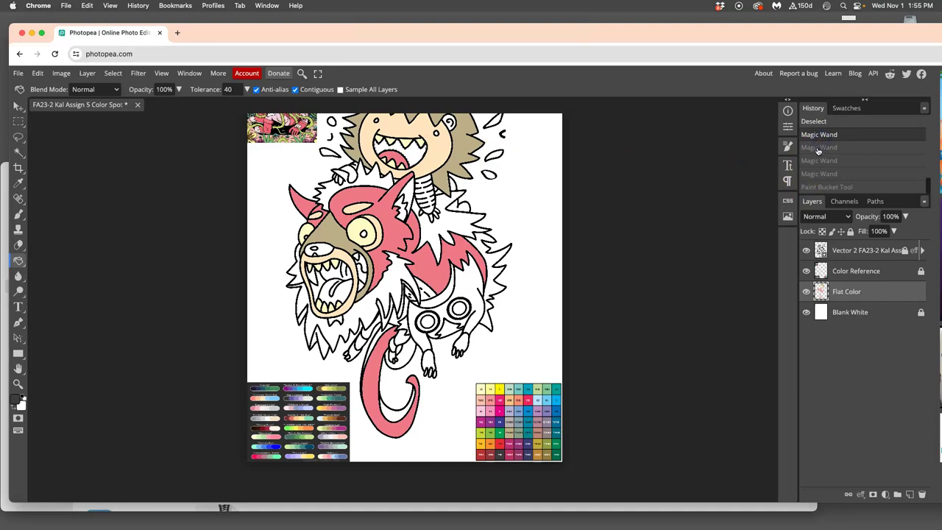
click(816, 175)
click(819, 160)
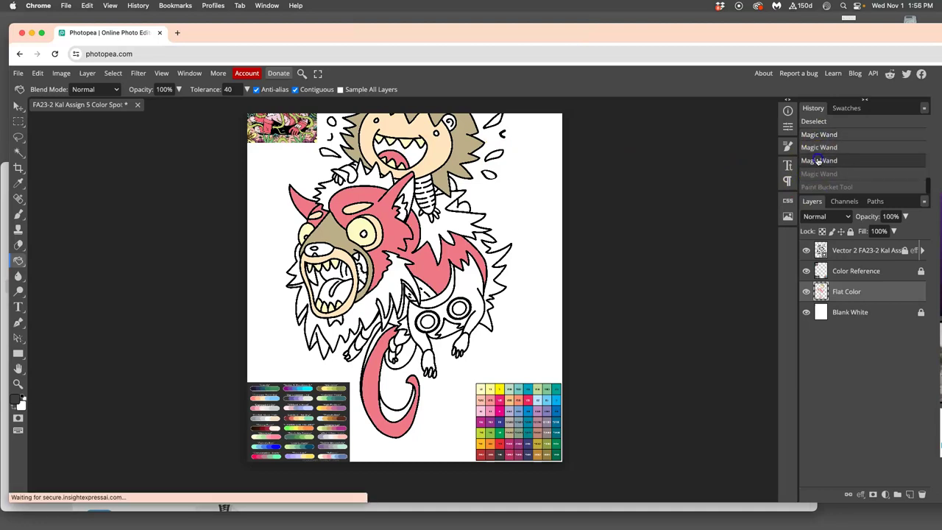
click(414, 157)
click(415, 156)
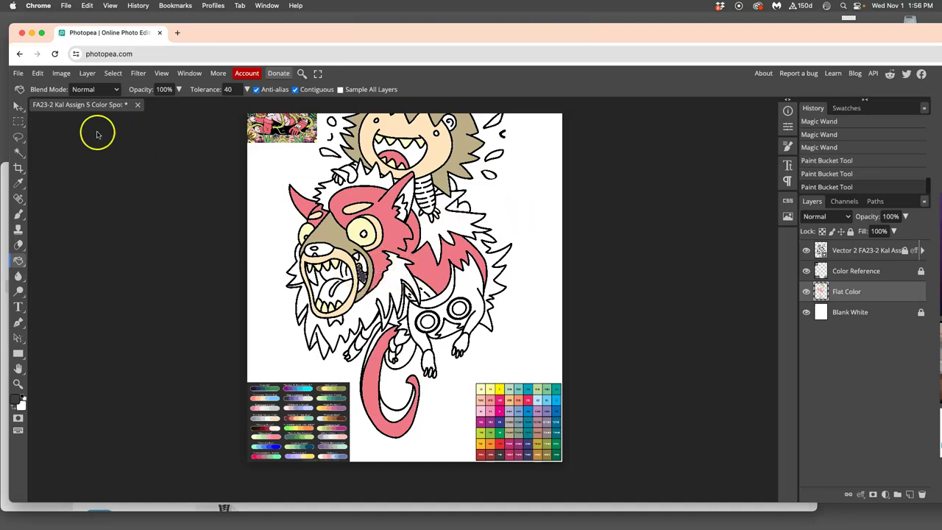
Step: Select only the boy's mouth interior from the line-art layer with the Magic Wand
click(19, 151)
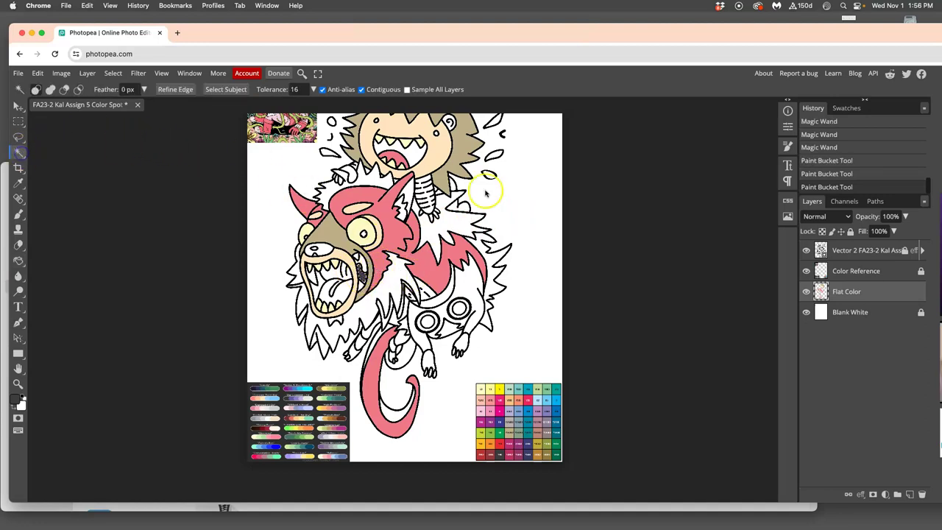
click(845, 252)
click(415, 154)
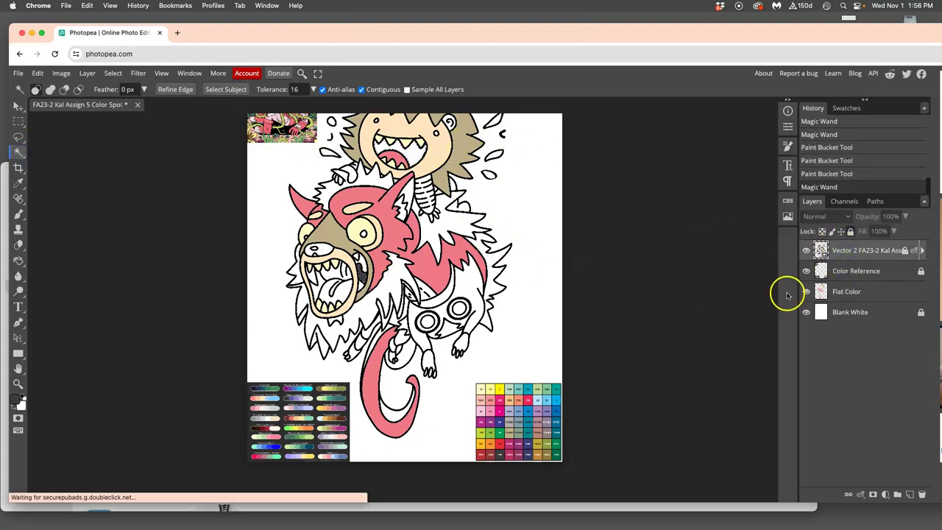
Step: Fill the boy's mouth interior on the Flat Color layer with navy #3d3c66 sampled from the reference palette, and clear the selection
click(846, 290)
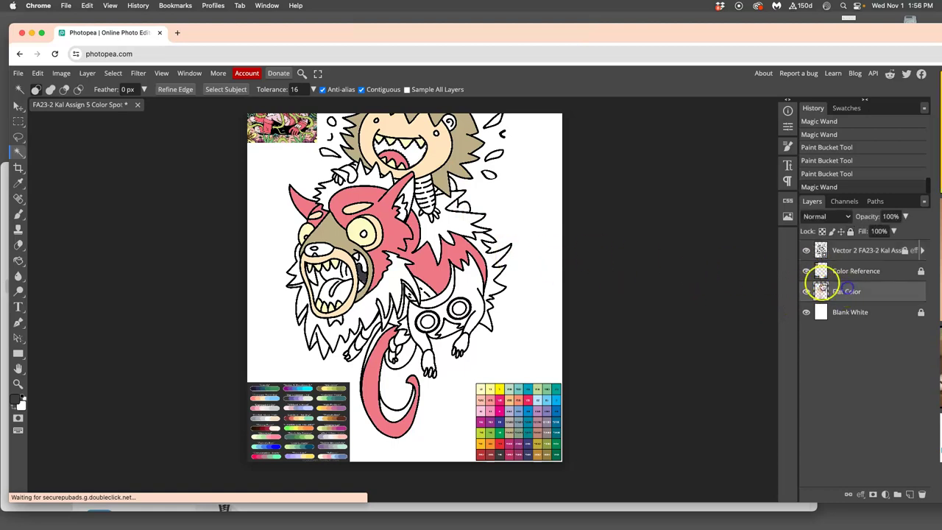
click(17, 259)
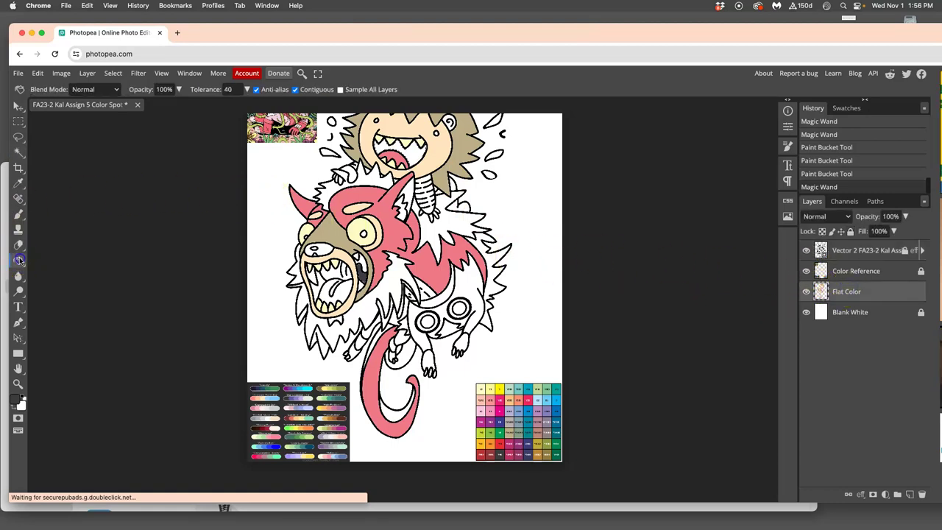
alt+click(528, 456)
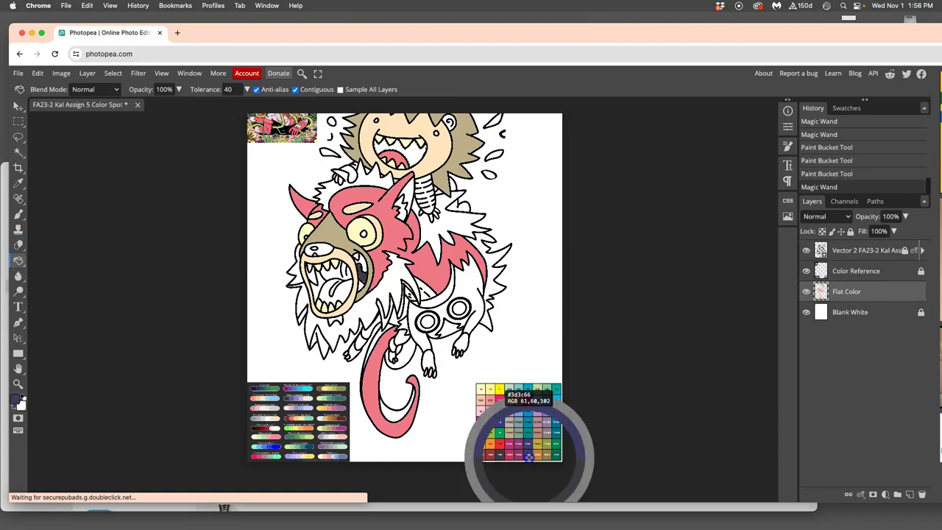
click(416, 156)
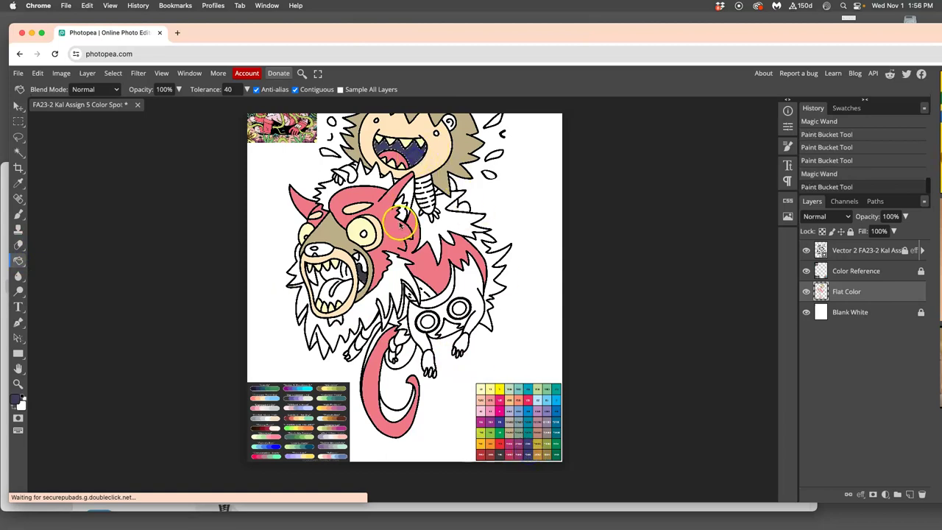
key(super+d)
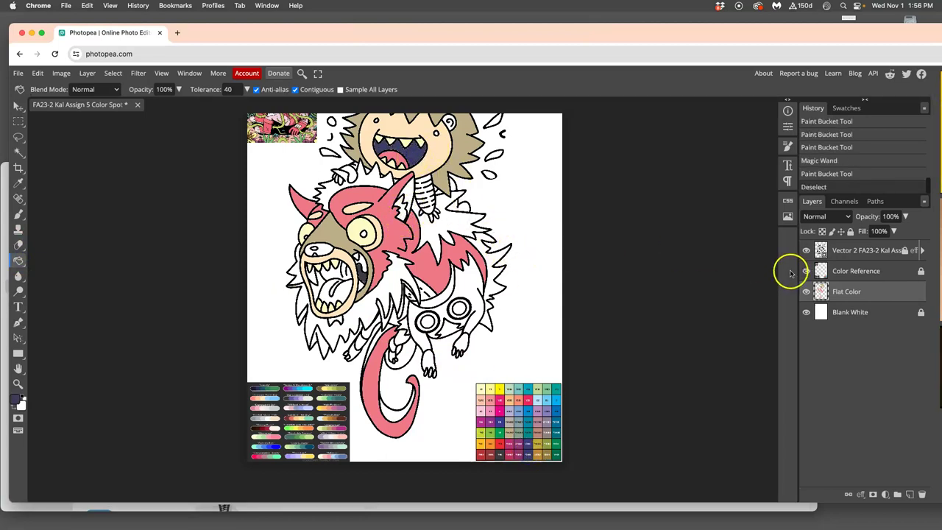
Step: Toggle the line-art layer off and on and examine the navy fill inside the boy's mouth up close
click(806, 250)
click(806, 250)
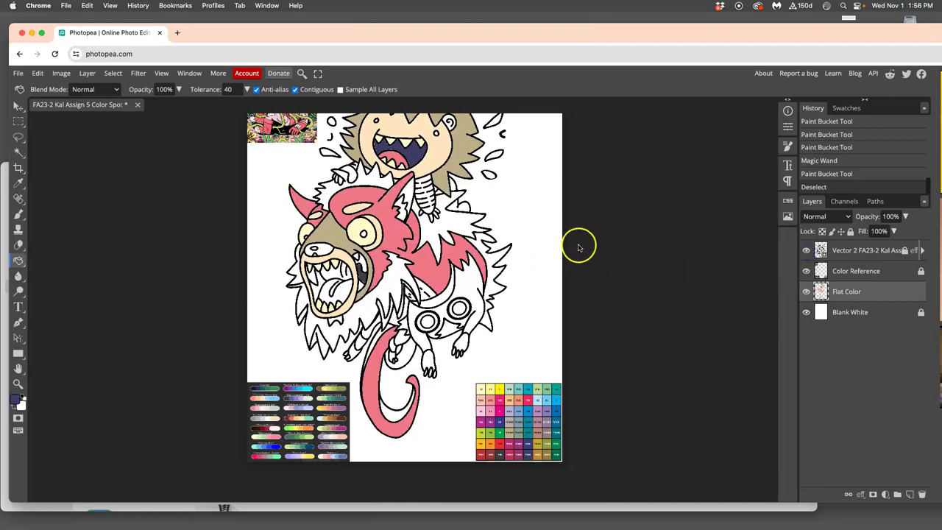
key(super+equal)
key(super+equal)
scroll(487, 276, up, 10)
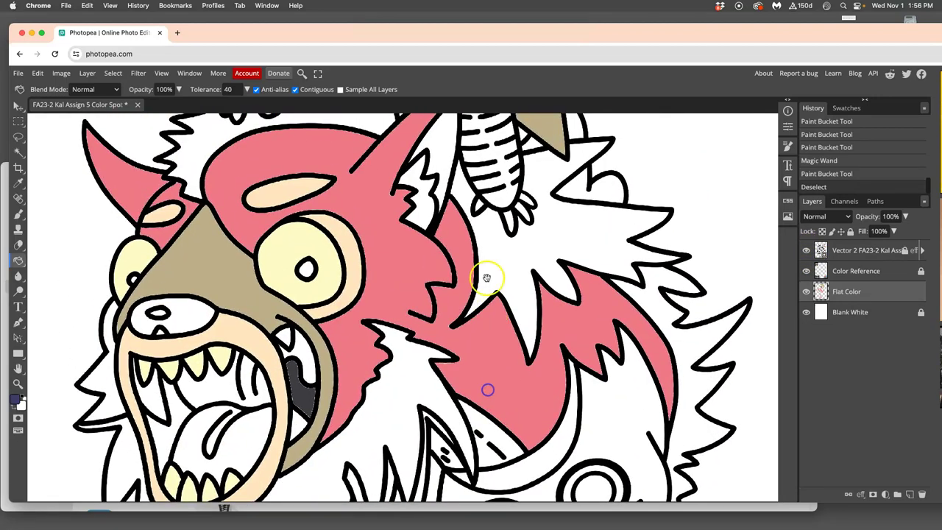
key(super+equal)
key(super+equal)
key(super+equal)
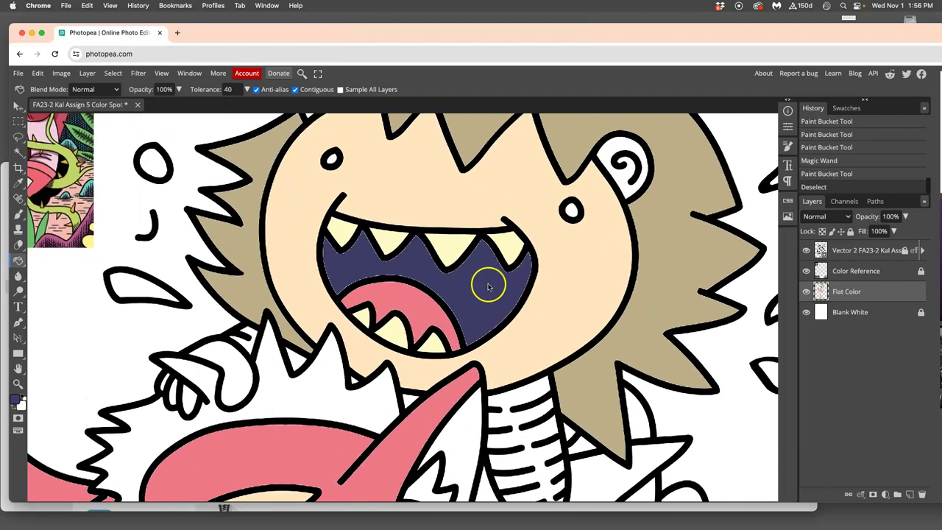
Step: Examine the edges of the boy's navy mouth fill up close and turn off anti-aliasing for the Paint Bucket
scroll(447, 184, up, 5)
scroll(418, 299, up, 2)
scroll(418, 298, right, 2)
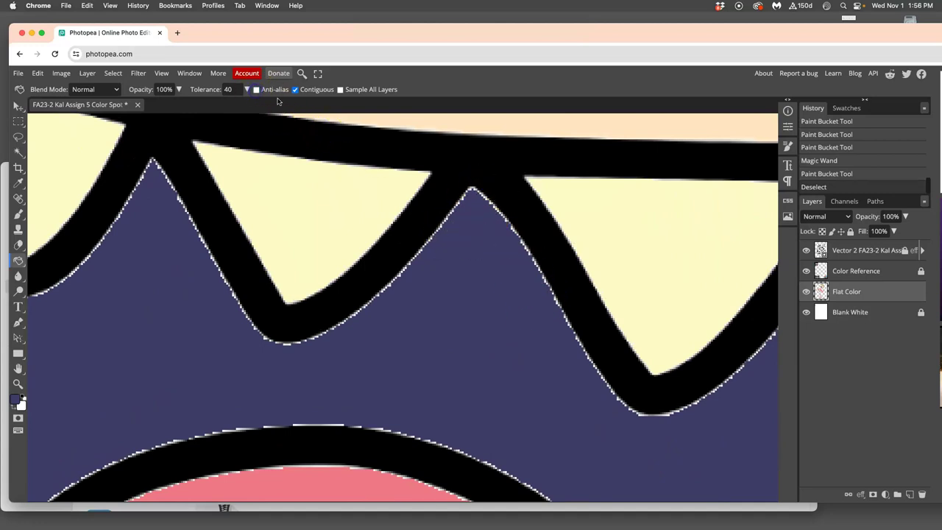
scroll(456, 284, down, 10)
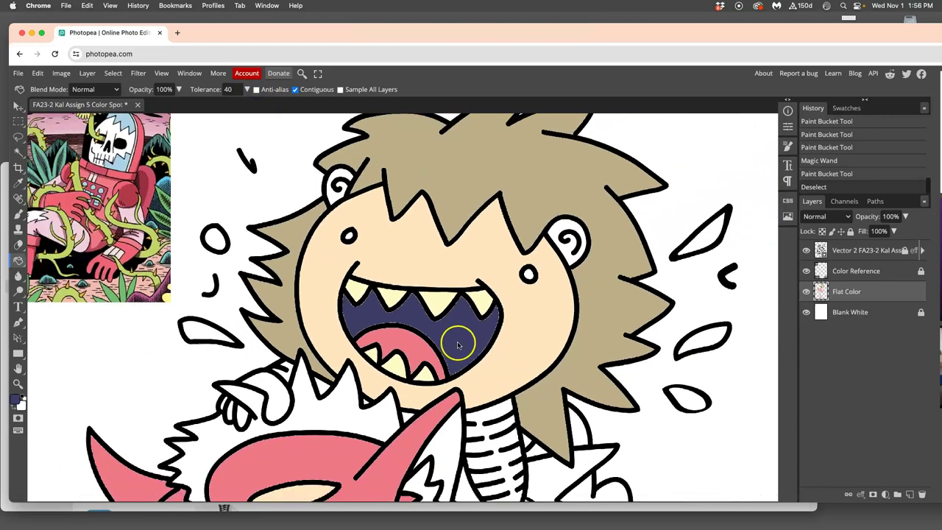
Step: Select the beast's mane behind its head and the spiky fur below the boy on the line-art layer with the Magic Wand
scroll(458, 344, down, 3)
scroll(444, 344, down, 10)
scroll(444, 343, left, 5)
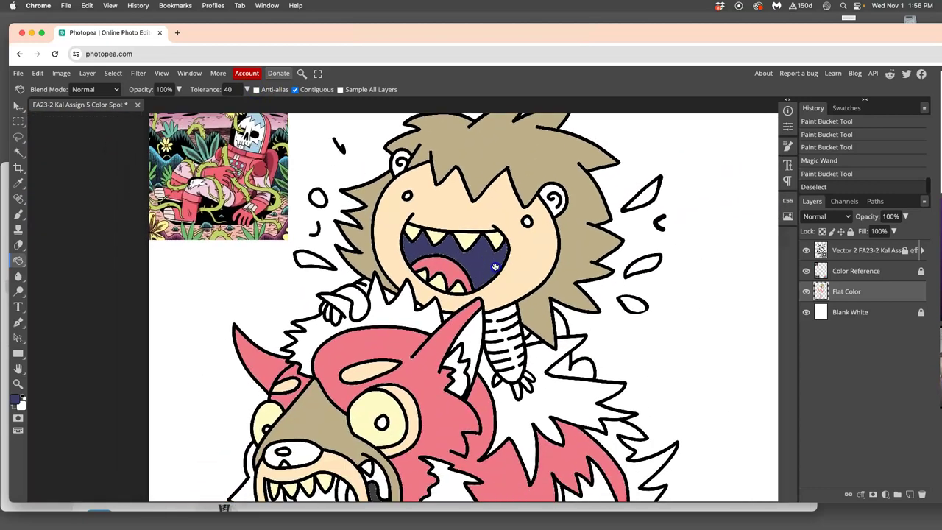
scroll(468, 279, down, 1)
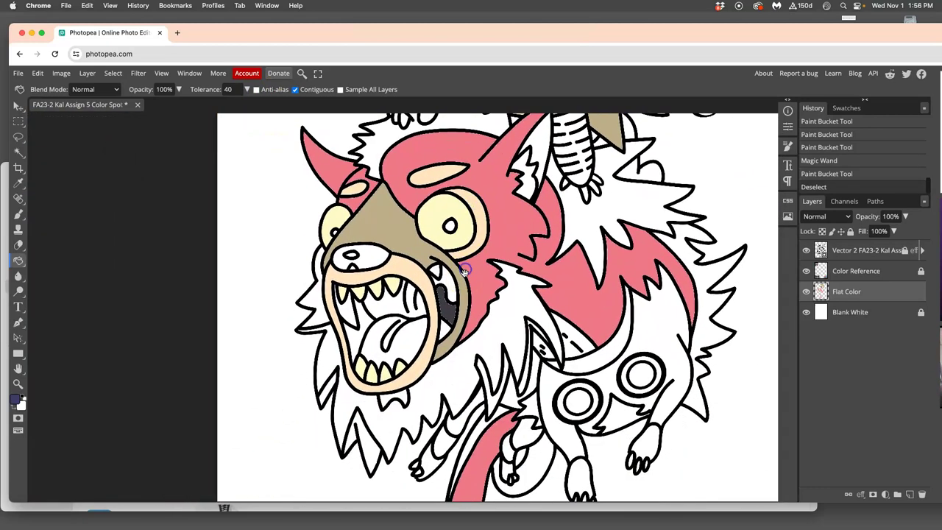
scroll(503, 326, down, 3)
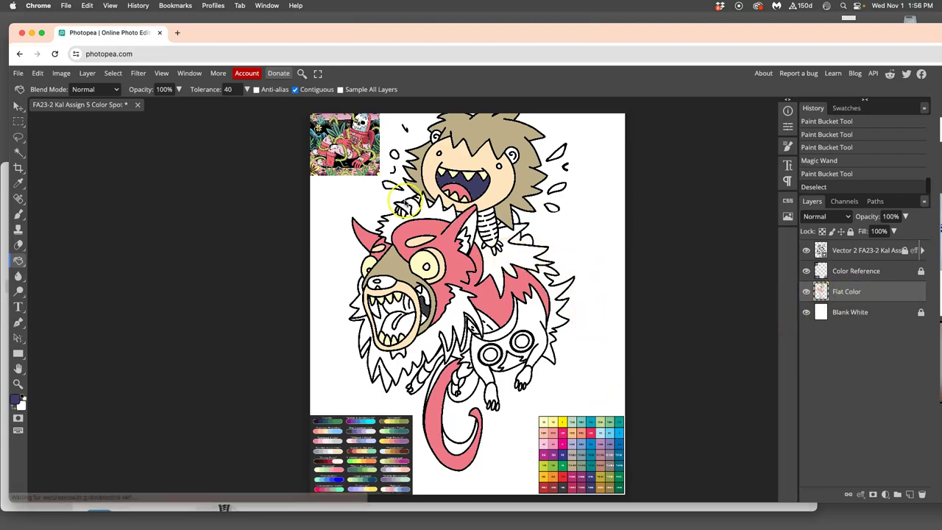
click(867, 253)
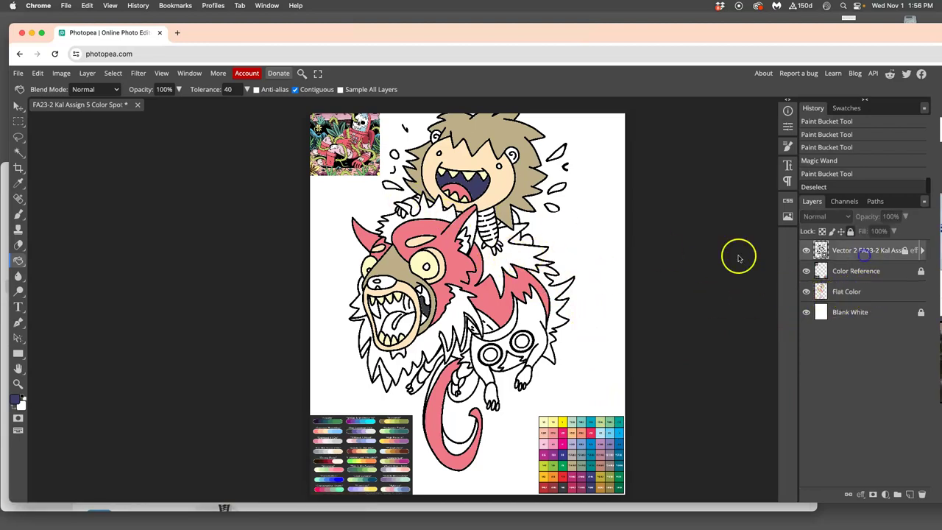
click(18, 152)
click(424, 212)
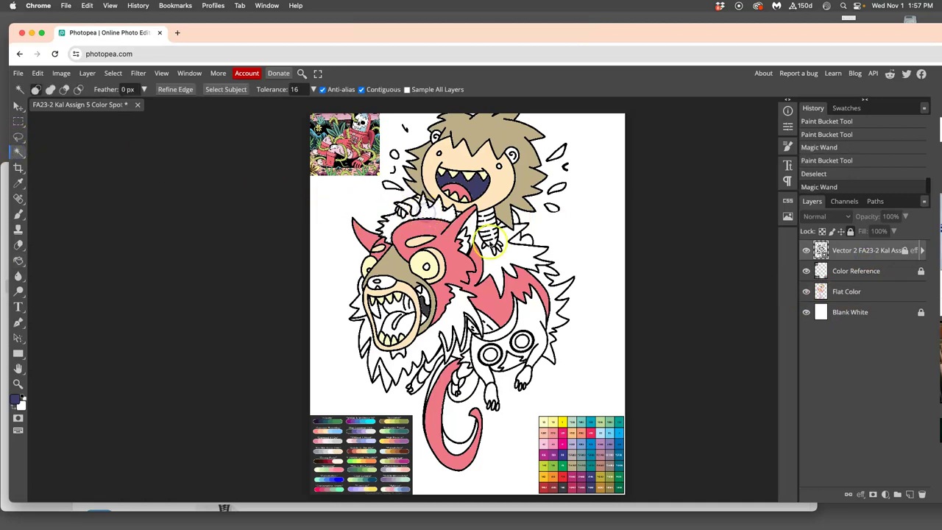
click(494, 252)
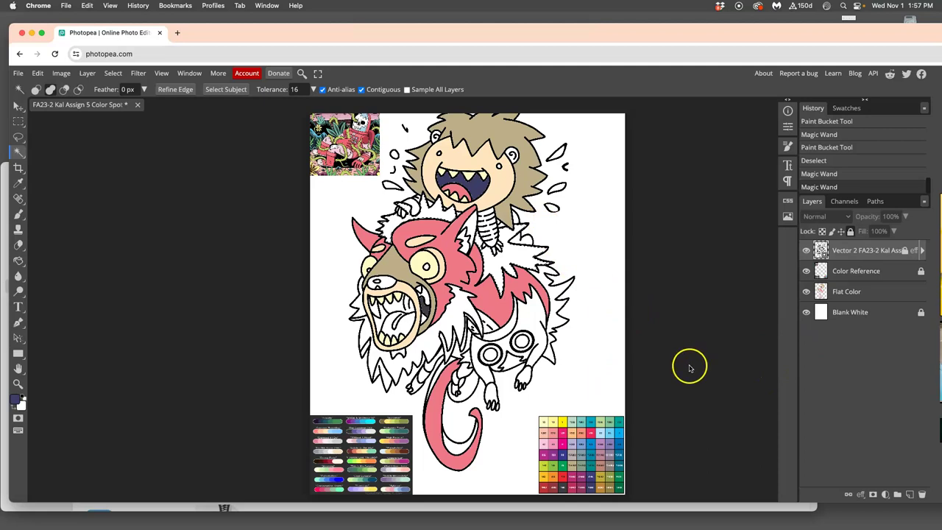
Step: Fill the selected mane areas on the Flat Color layer with golden orange sampled from the reference color chart, and clear the selection
click(862, 292)
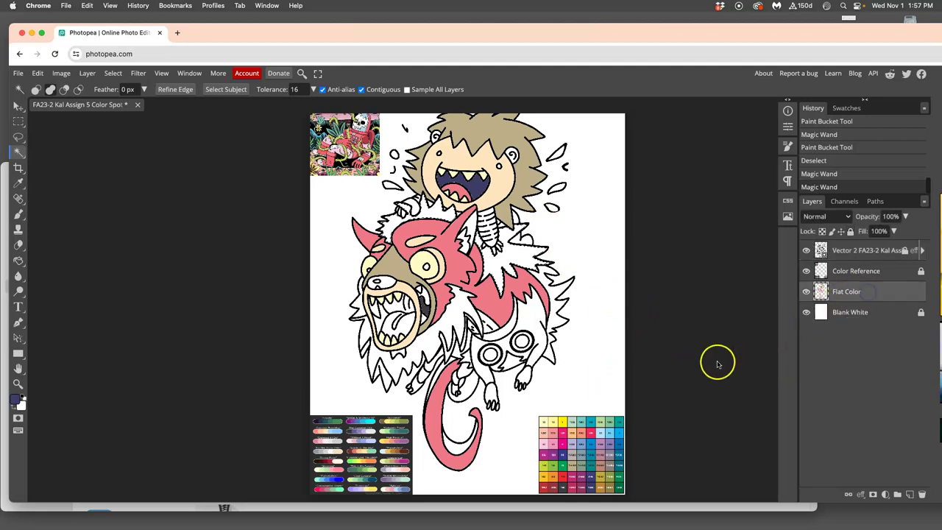
click(19, 260)
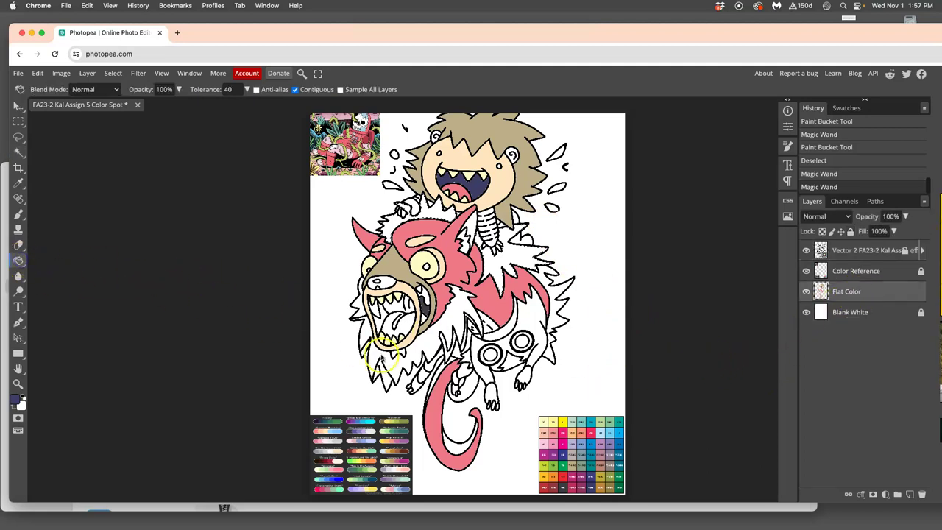
alt+click(557, 478)
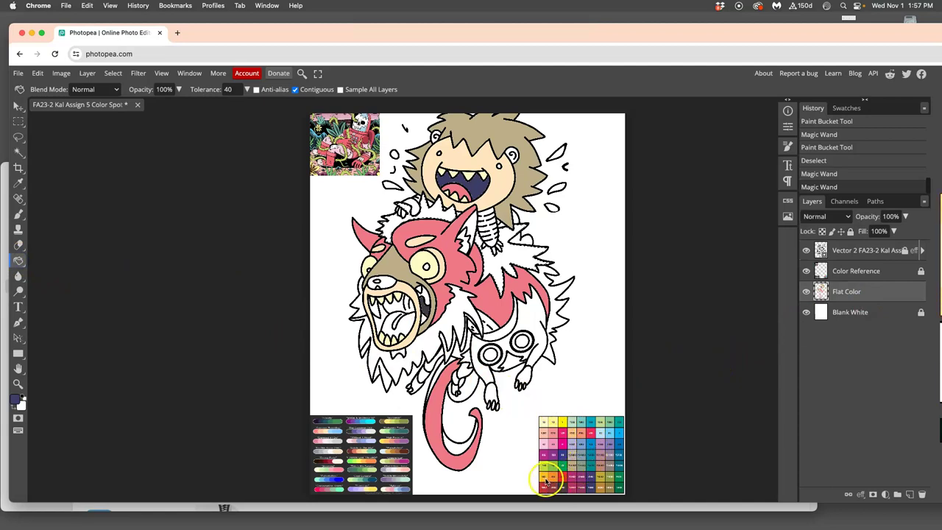
click(430, 212)
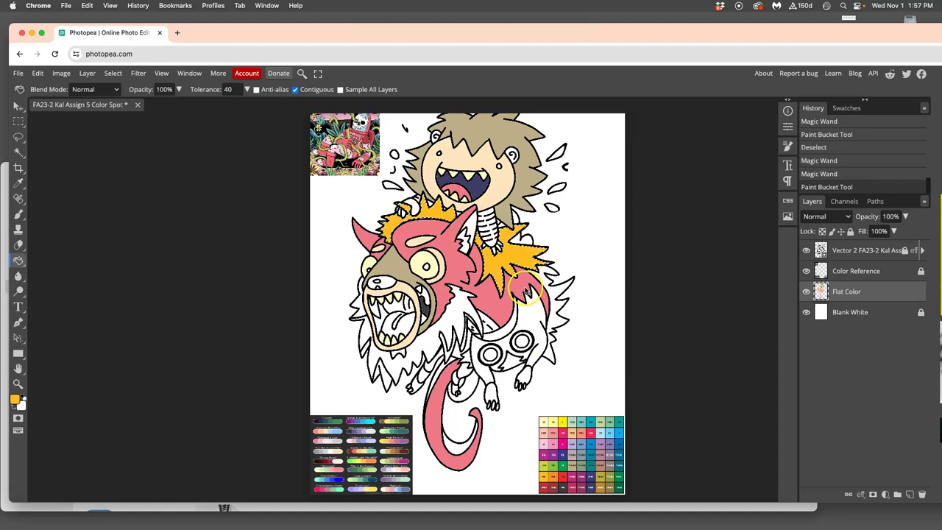
key(super+d)
key(super+equal)
key(super+equal)
key(super+equal)
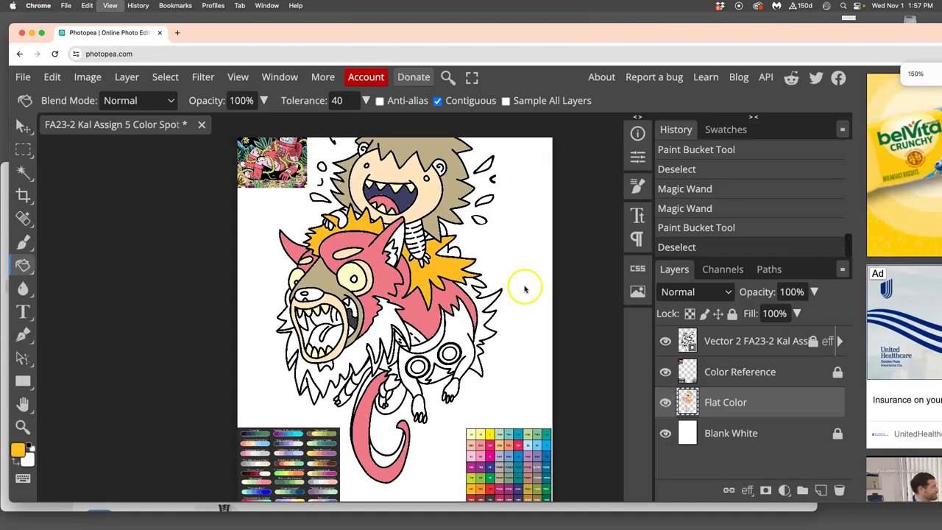
key(super+minus)
key(super+minus)
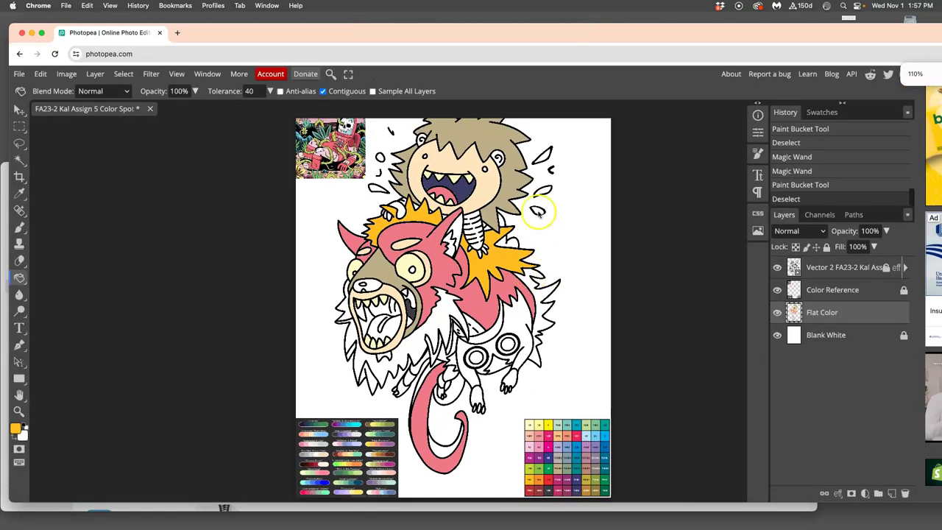
click(594, 172)
key(super+equal)
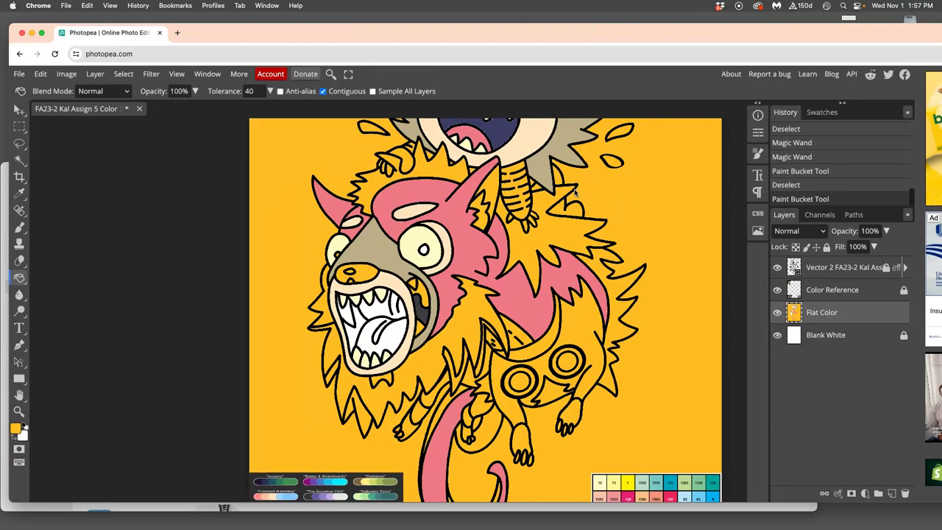
key(super+z)
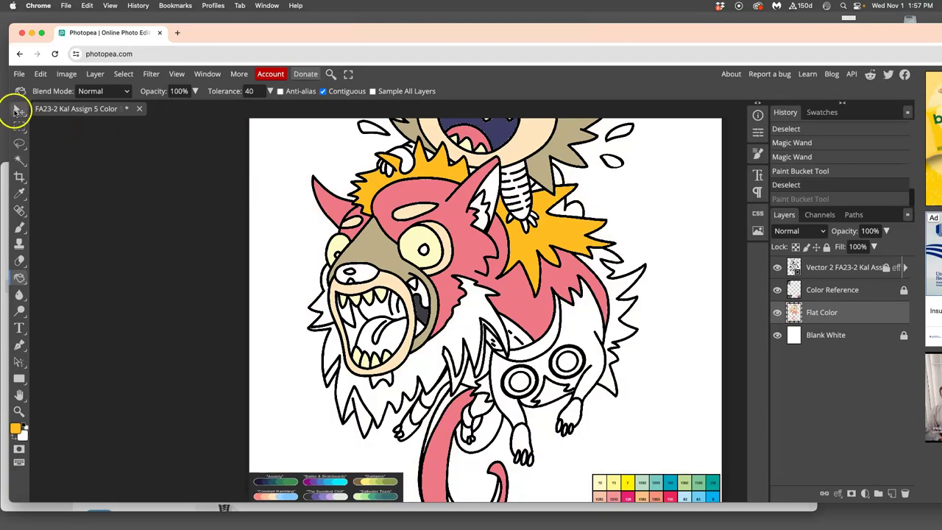
Step: Examine the edges of the golden orange mane fill along the line art up close with the Move tool active
click(19, 109)
scroll(589, 263, up, 5)
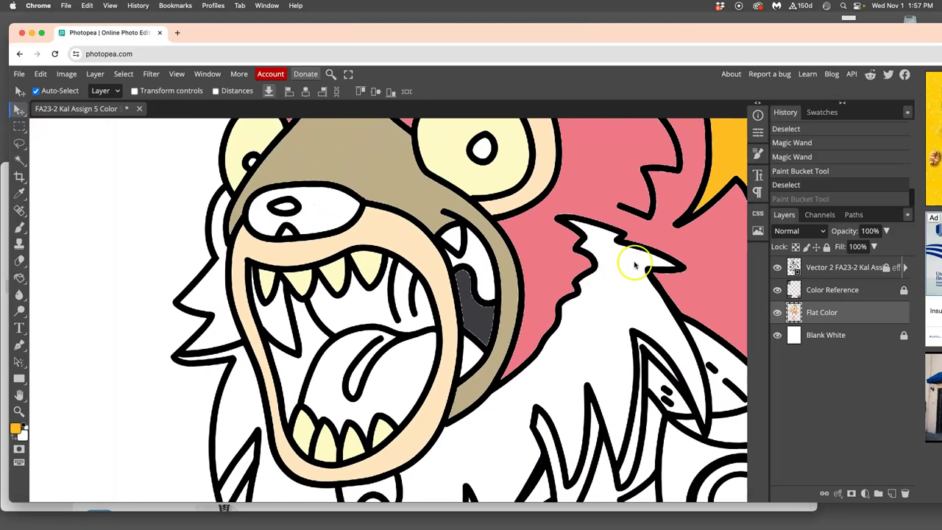
scroll(509, 293, up, 2)
scroll(535, 266, up, 5)
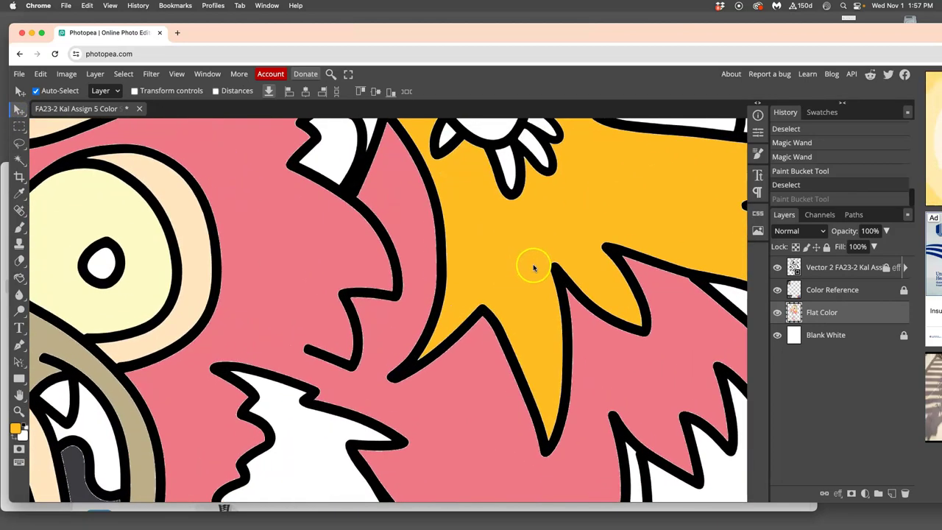
scroll(637, 248, right, 5)
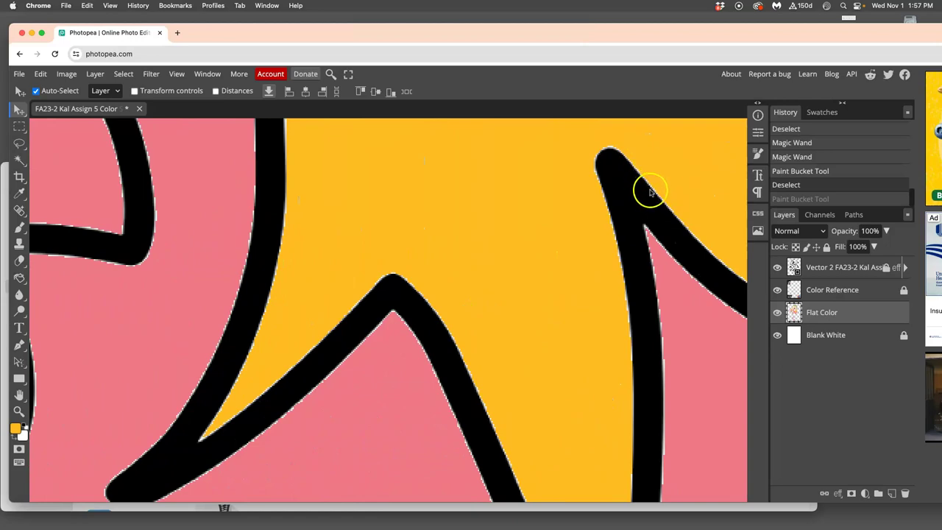
scroll(642, 195, down, 10)
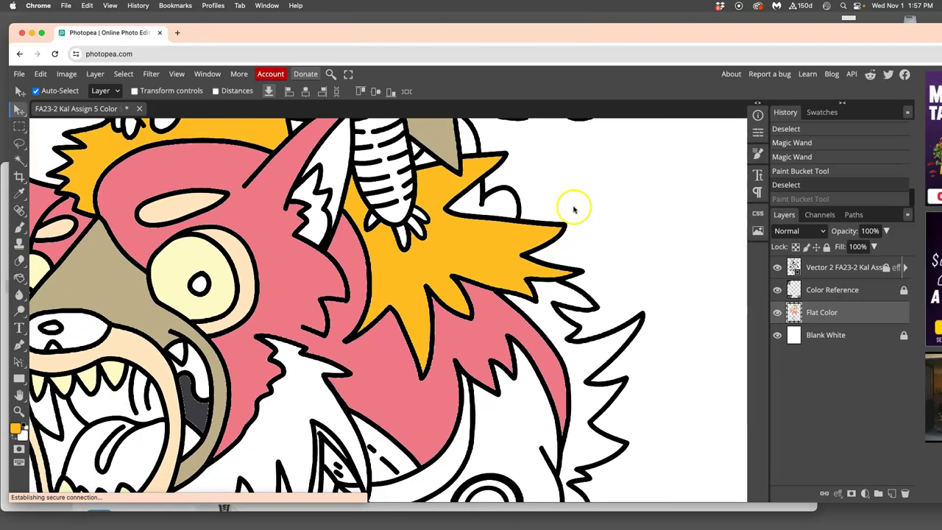
scroll(469, 273, down, 5)
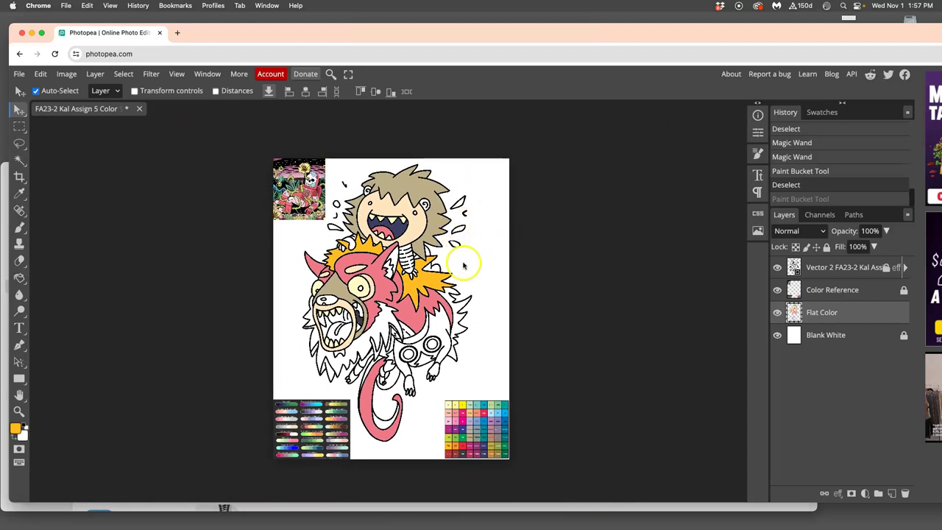
drag(464, 267, 504, 243)
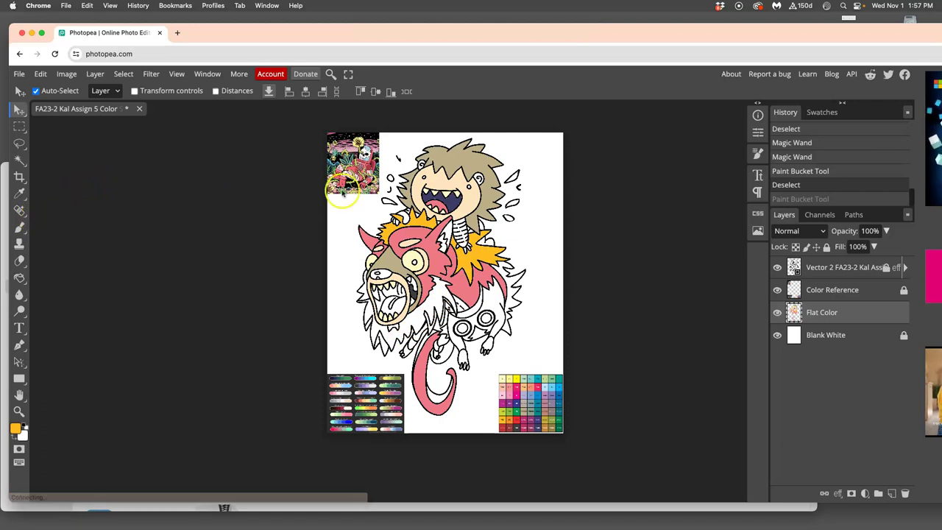
Step: Select the beast's shaggy beard fur around the jaw on the line-art layer with the Magic Wand
click(813, 276)
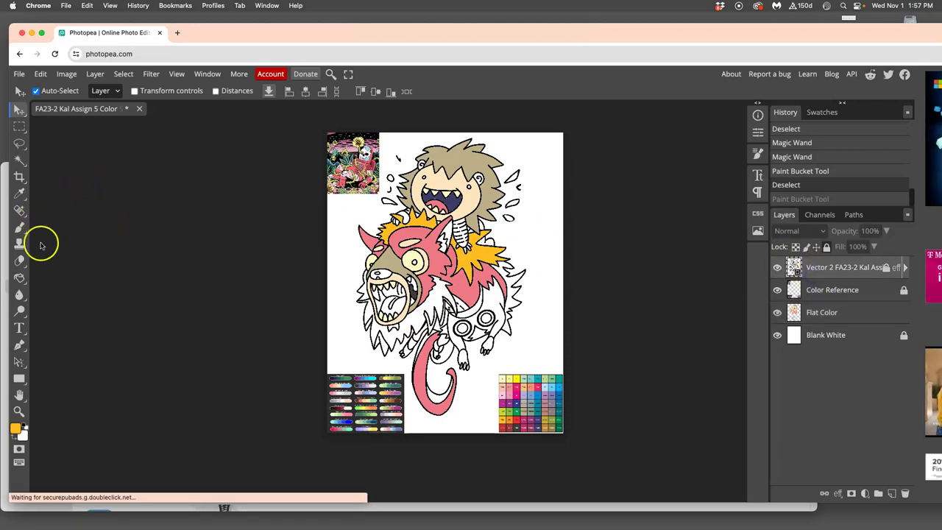
click(19, 278)
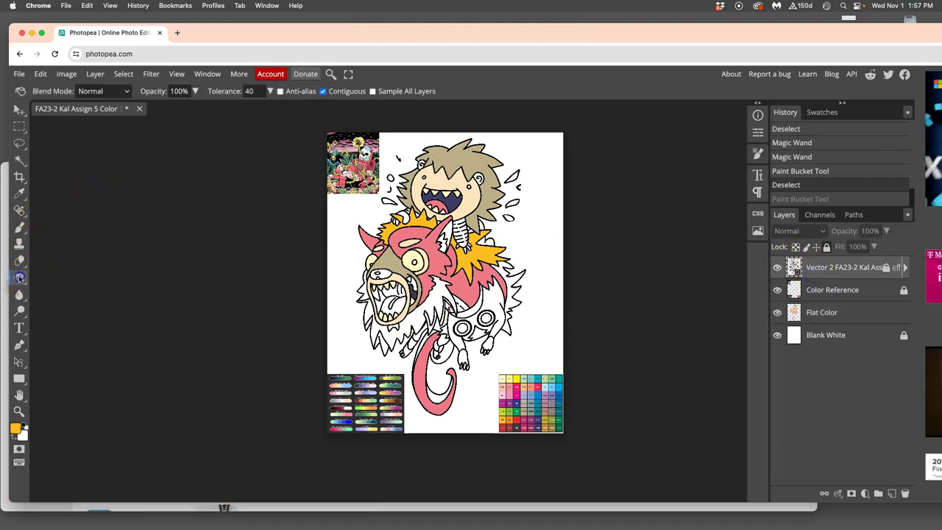
click(20, 160)
click(416, 320)
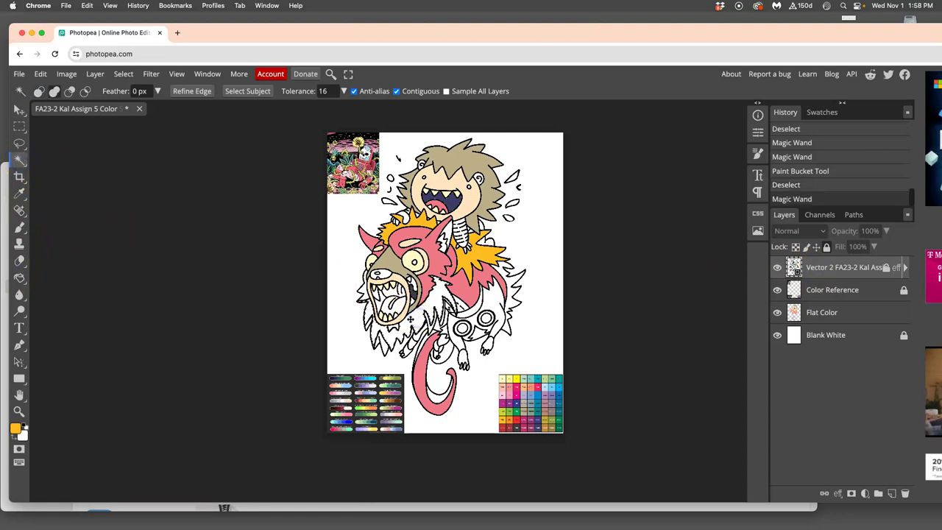
click(372, 298)
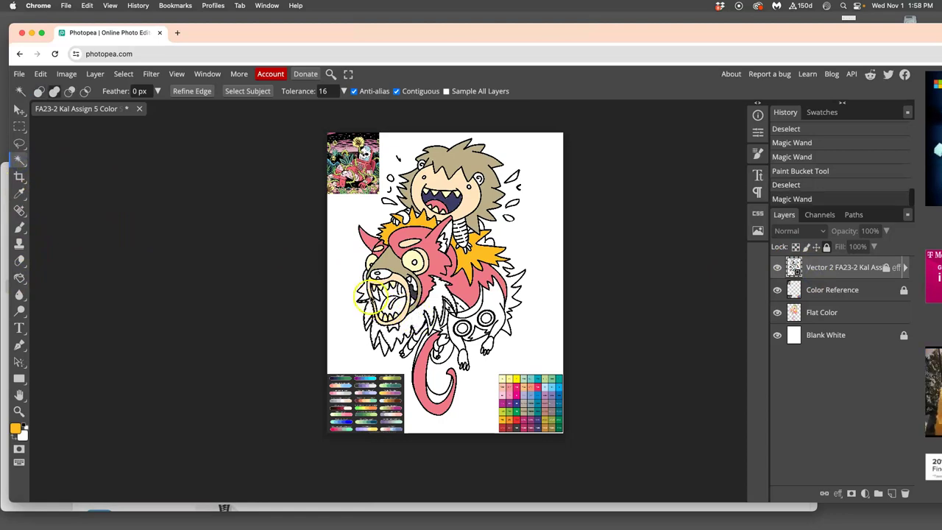
Step: Fill the selected beard fur on the Flat Color layer with the current golden orange
click(19, 278)
click(418, 318)
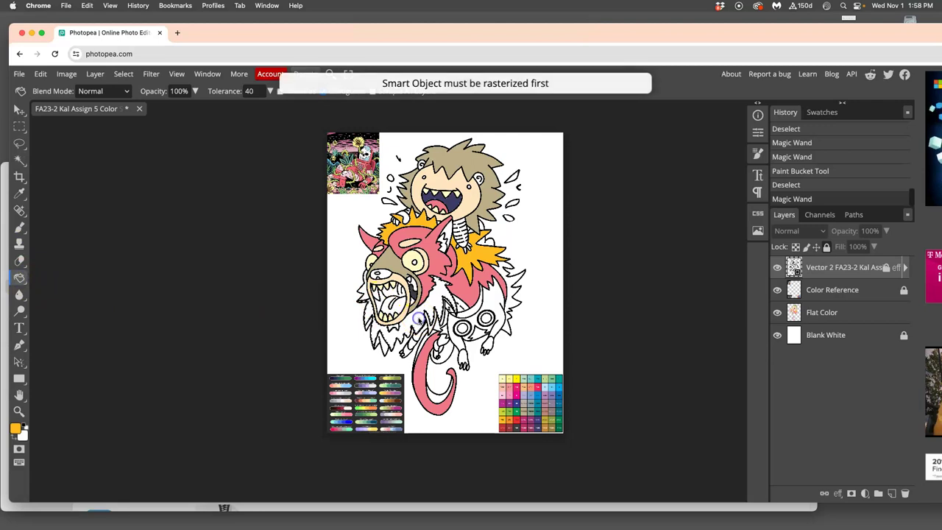
click(832, 312)
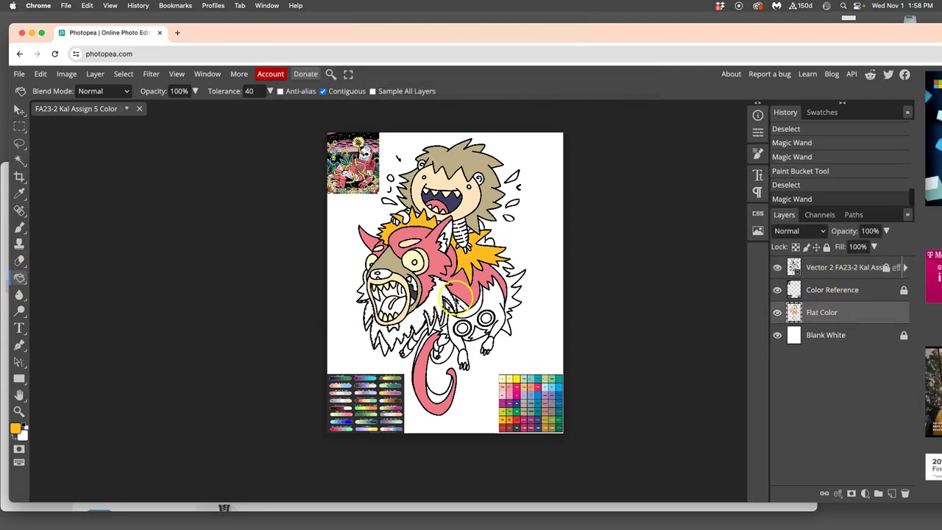
click(439, 302)
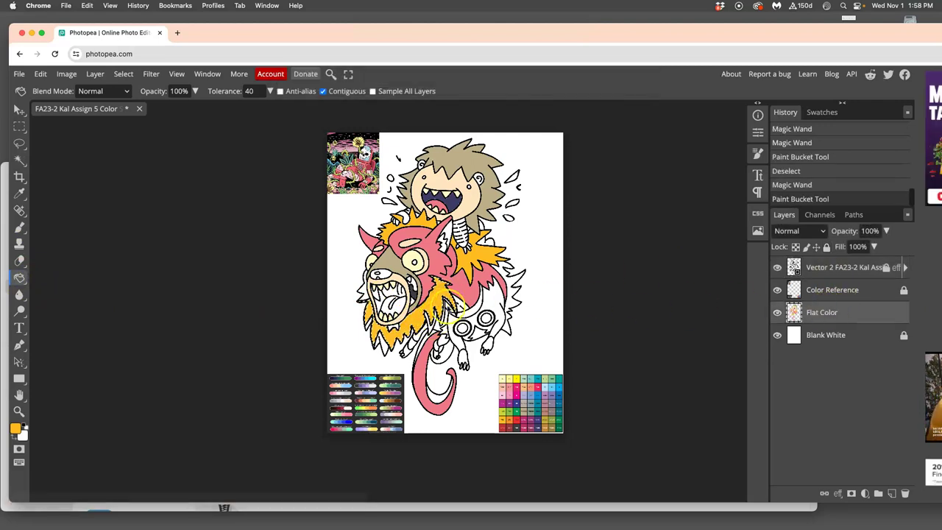
Step: Select the white fur tufts around and behind the beast's orange beard on the vector line-art layer with the Magic Wand
key(super+equal)
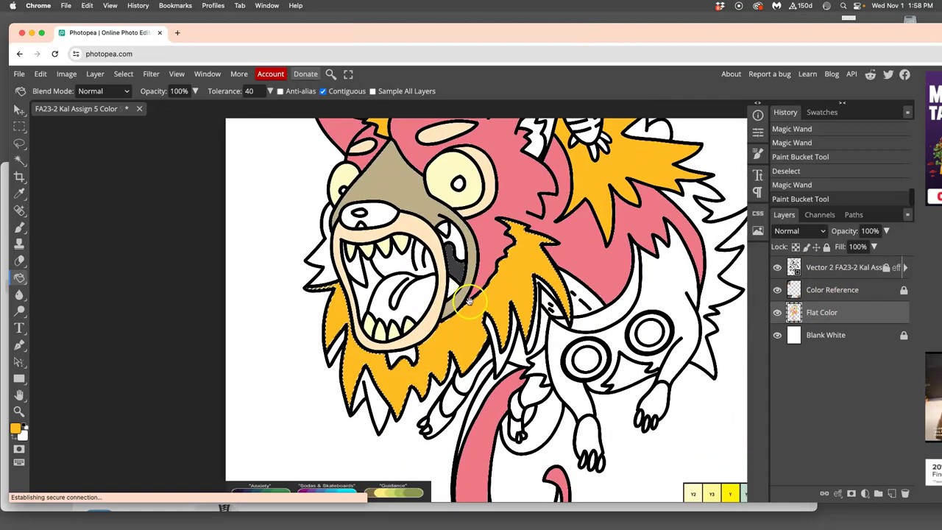
scroll(469, 301, up, 3)
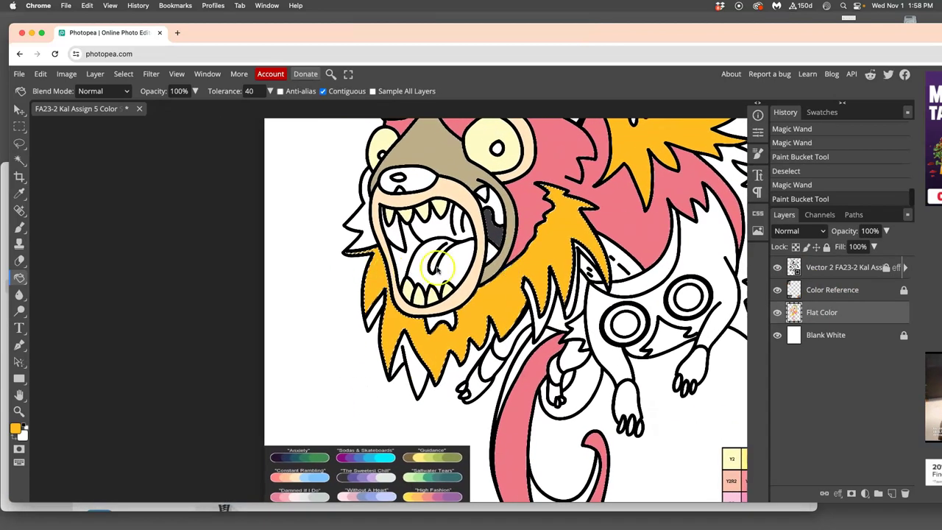
scroll(442, 280, right, 5)
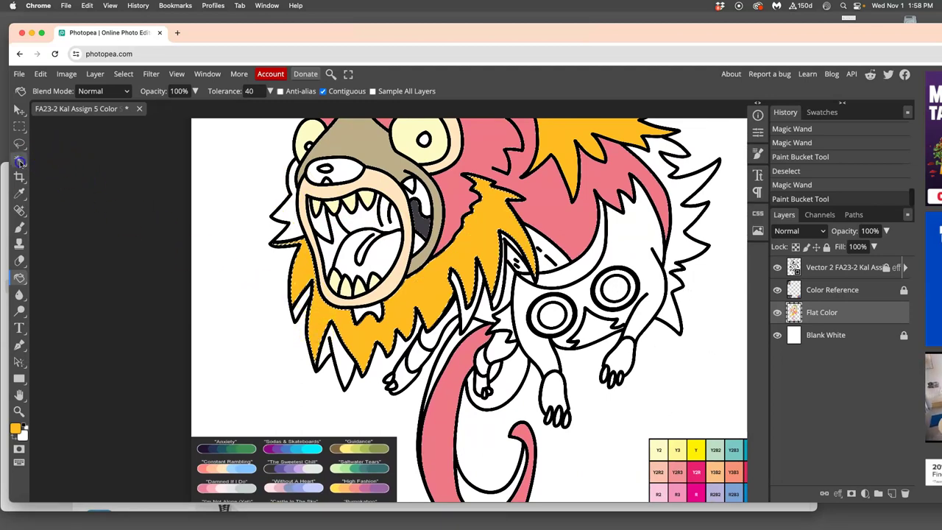
click(20, 162)
click(841, 268)
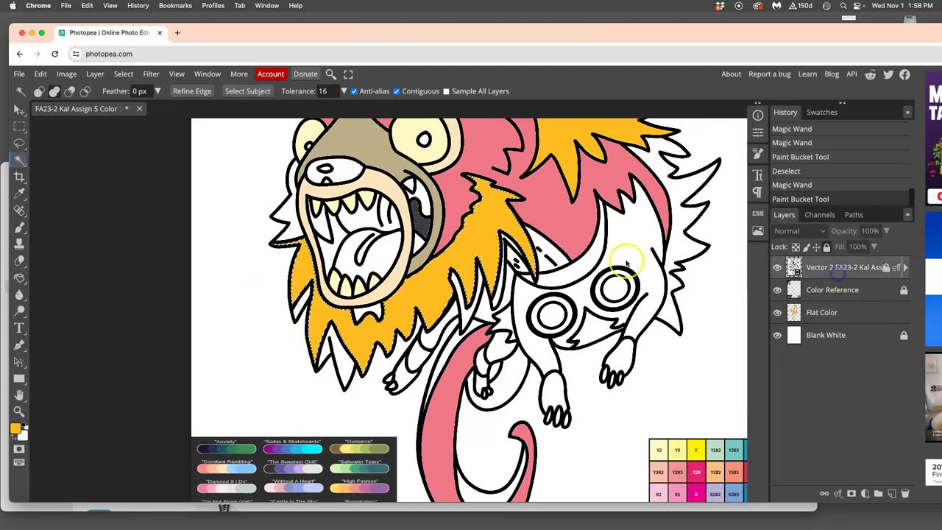
click(284, 218)
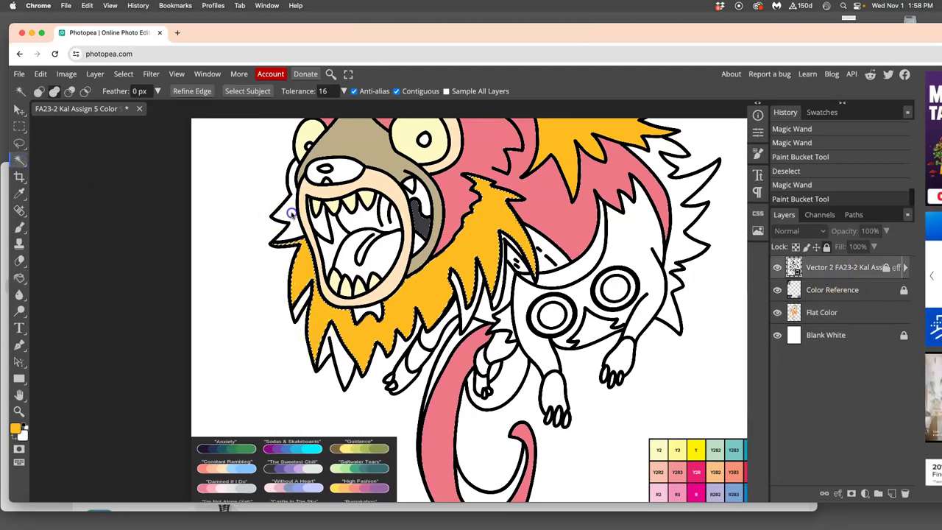
click(304, 301)
click(355, 322)
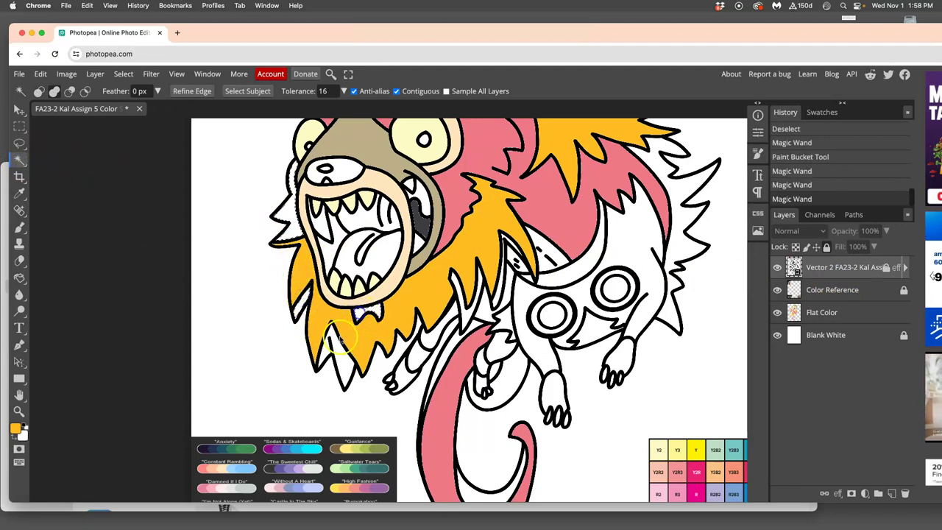
click(328, 352)
click(495, 301)
click(512, 271)
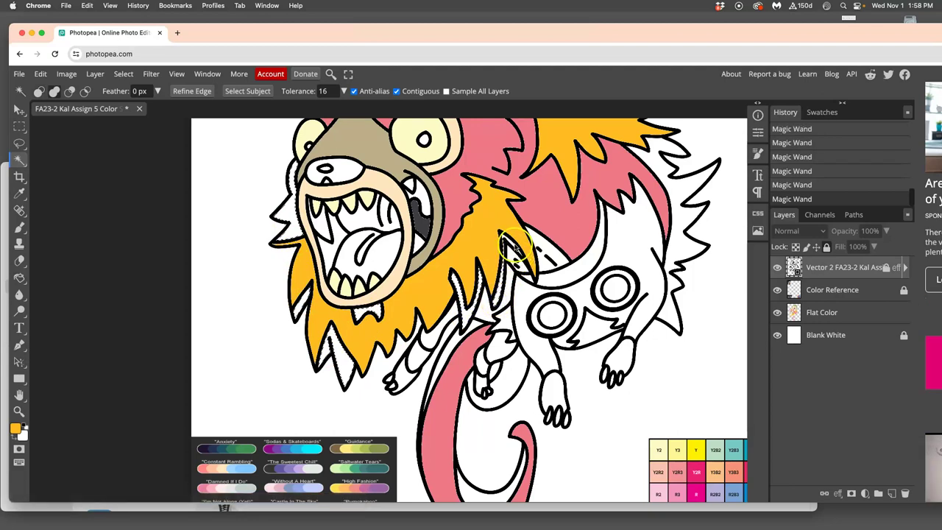
mouse_move(513, 248)
mouse_down()
mouse_move(516, 260)
mouse_move(571, 267)
mouse_move(588, 291)
mouse_up()
scroll(589, 286, down, 3)
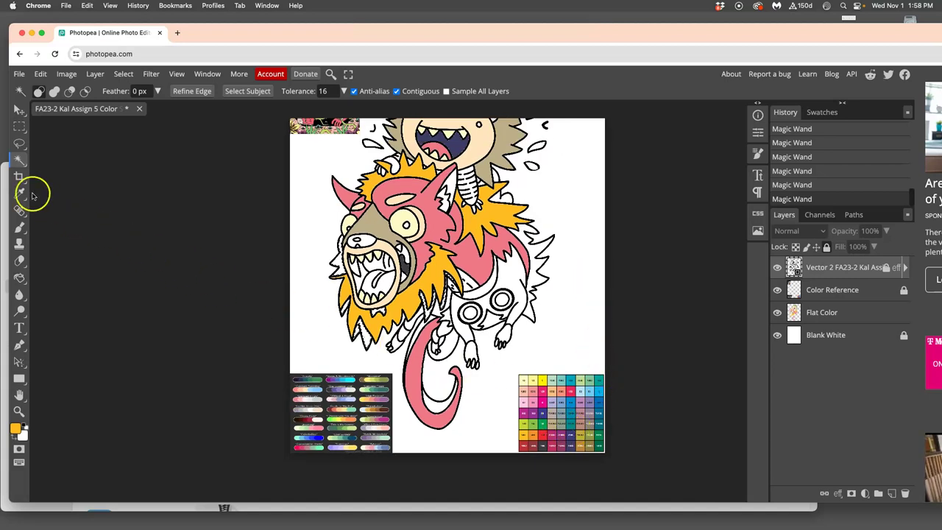
Step: Fill the selected beard tufts on the Flat Color layer with dusty brownish pink sampled from the reference color chart
click(19, 277)
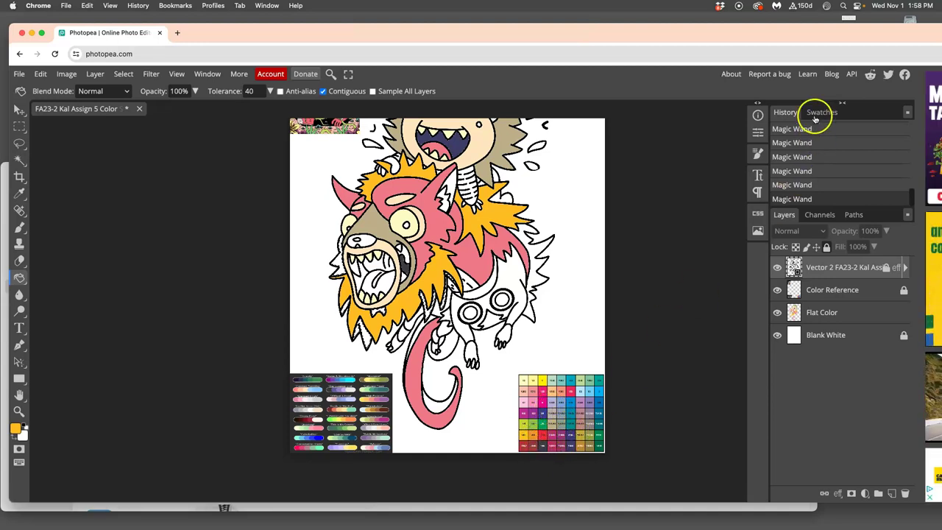
drag(769, 31, 787, 34)
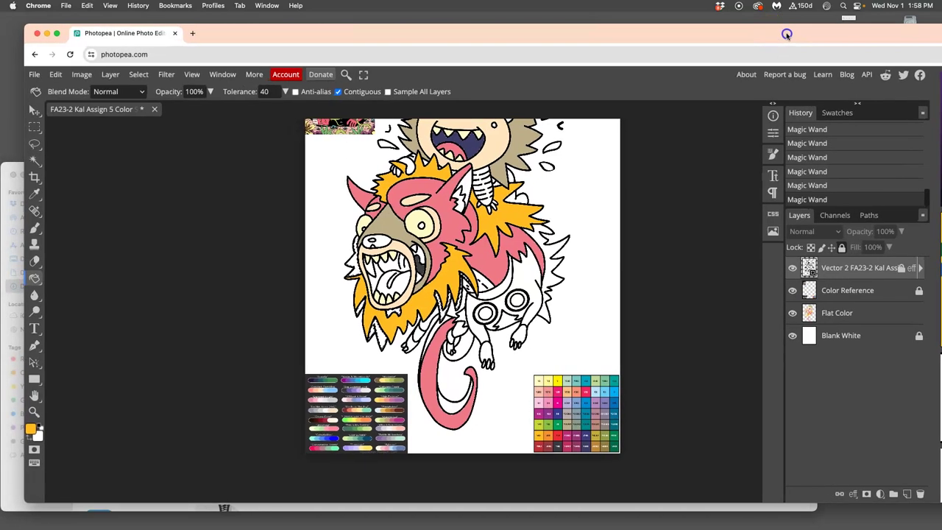
alt+click(597, 429)
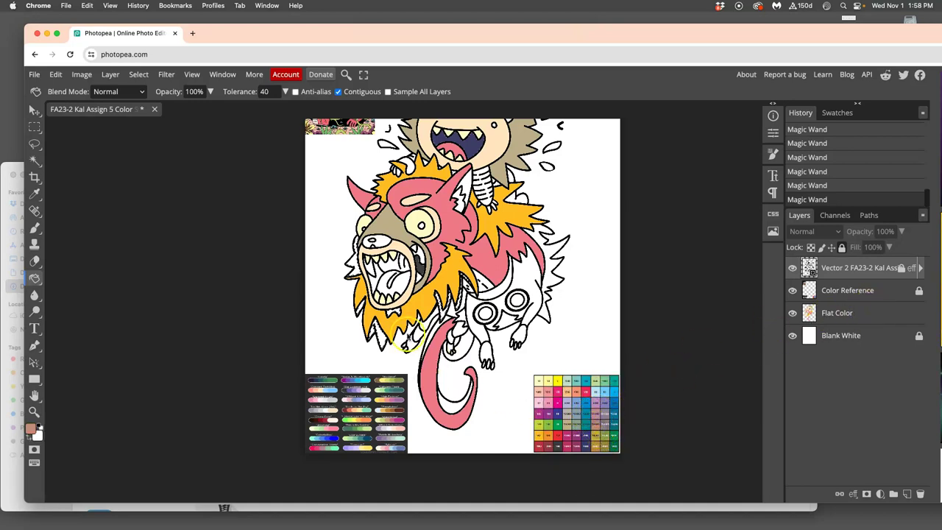
click(382, 341)
click(847, 313)
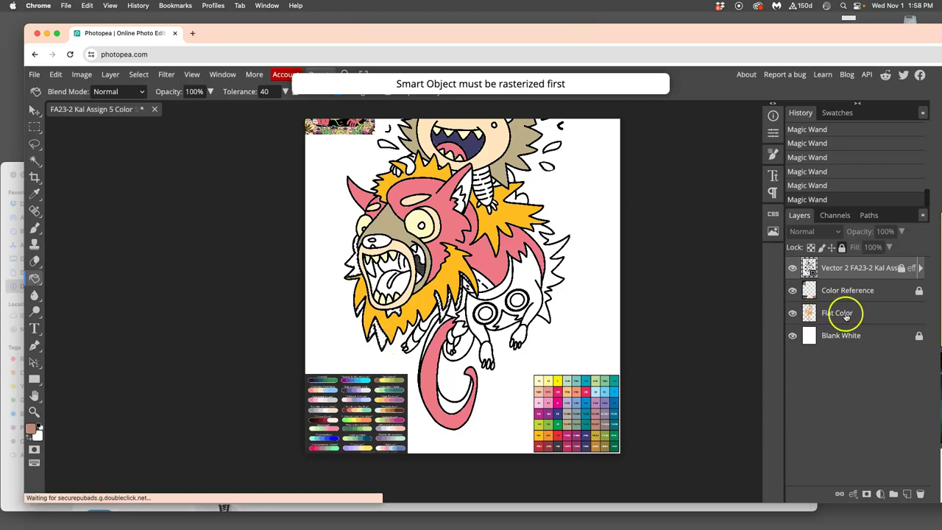
click(382, 341)
click(382, 339)
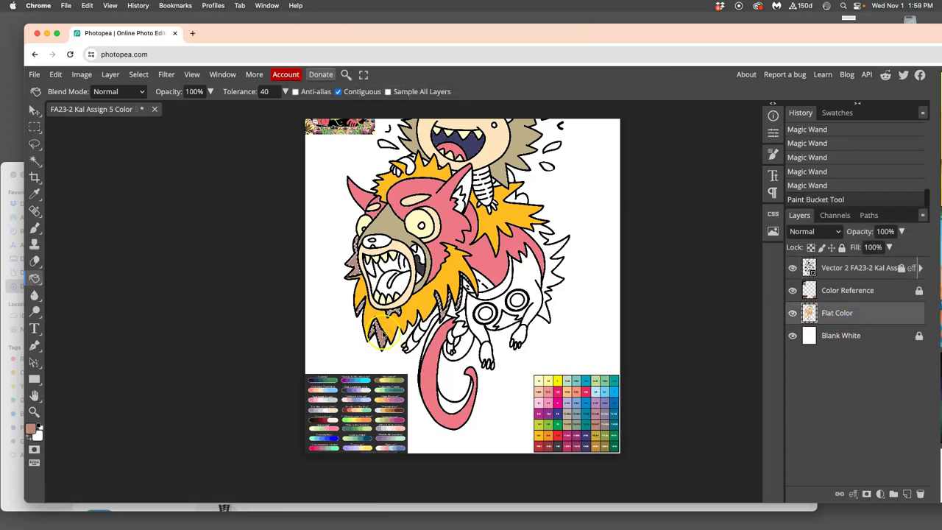
Step: Recolor the selected beard tufts with salmon pink sampled from the reference color chart, and clear the selection
click(486, 380)
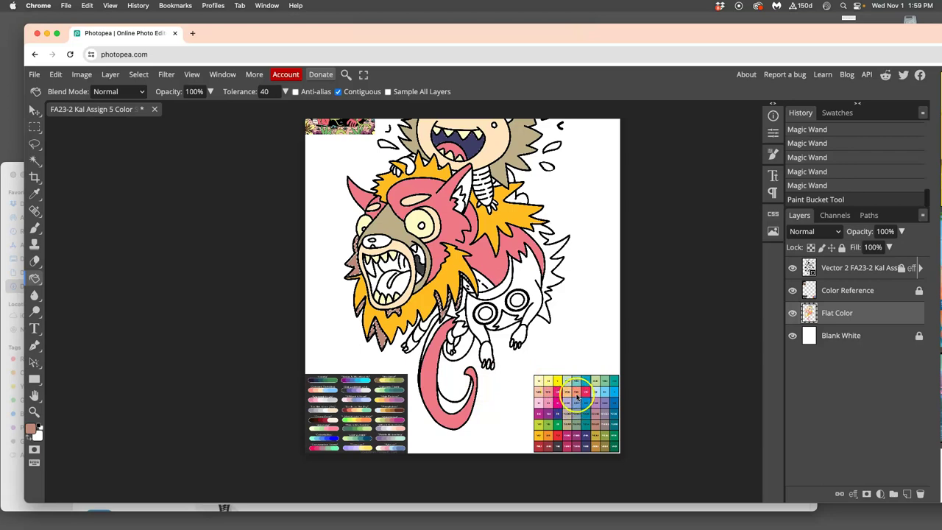
click(577, 396)
click(563, 390)
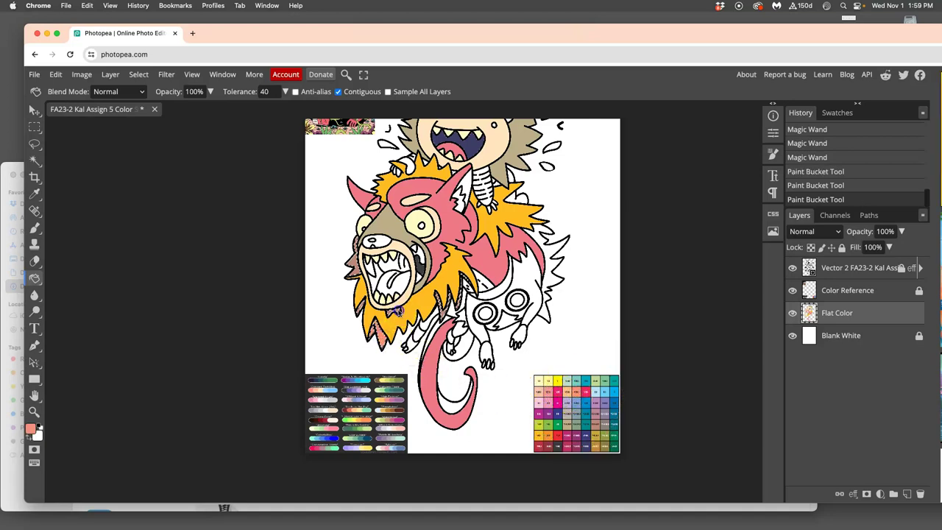
click(440, 312)
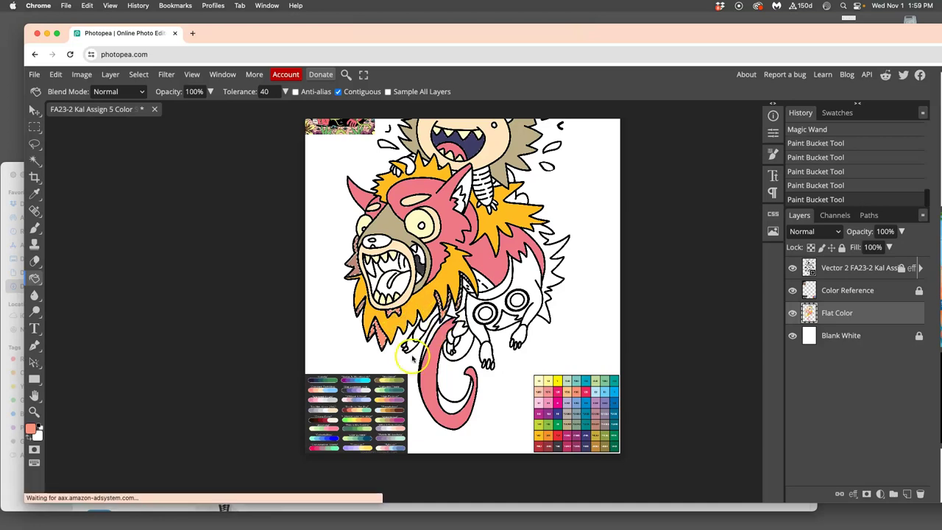
key(super+z)
key(super+z)
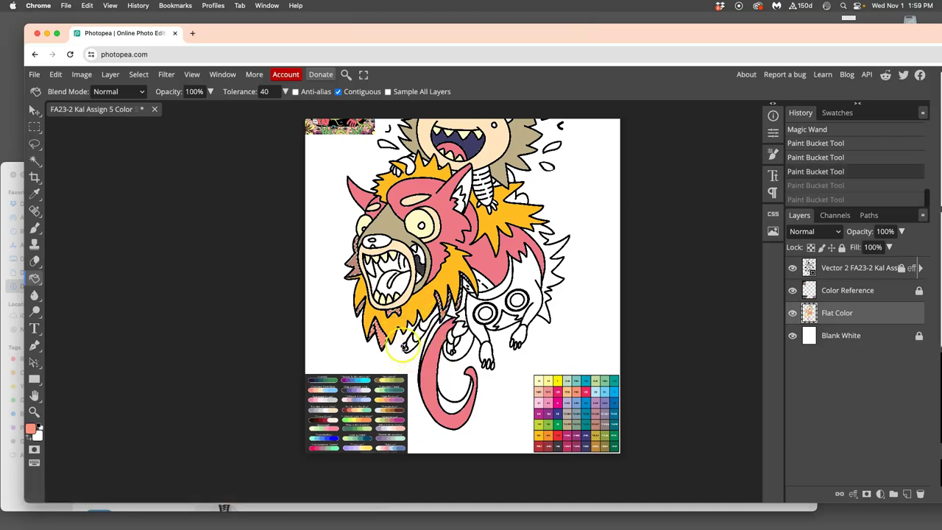
click(362, 307)
click(354, 269)
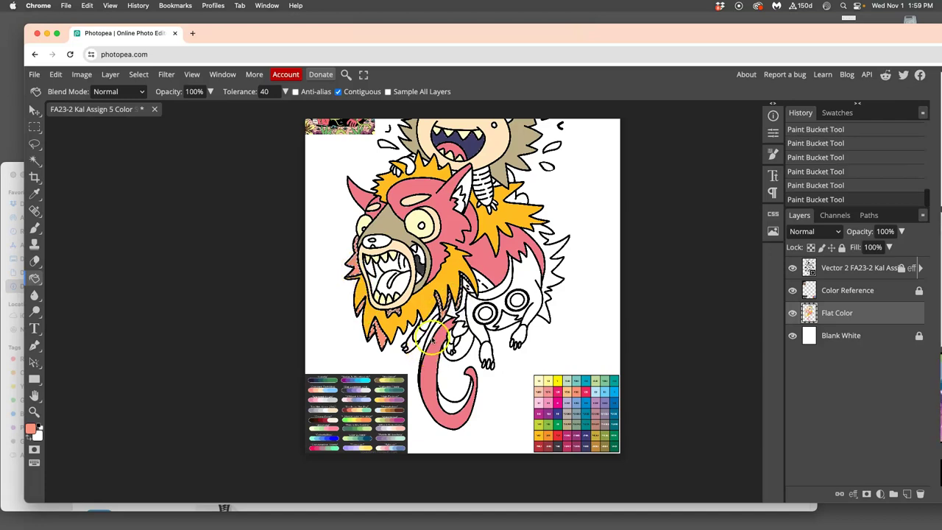
key(super+d)
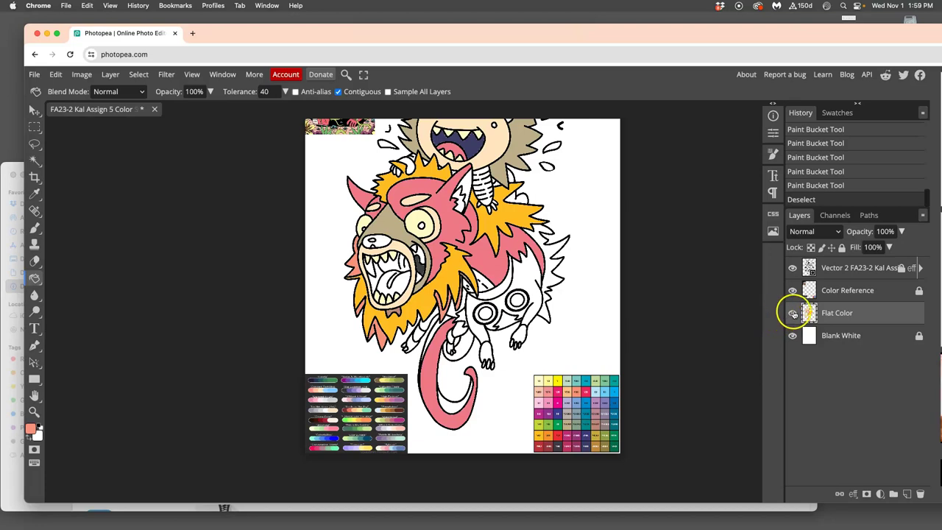
Step: Hide the line-art layer and try recoloring both golden orange mane pieces with light blue sampled from the color chart
click(794, 268)
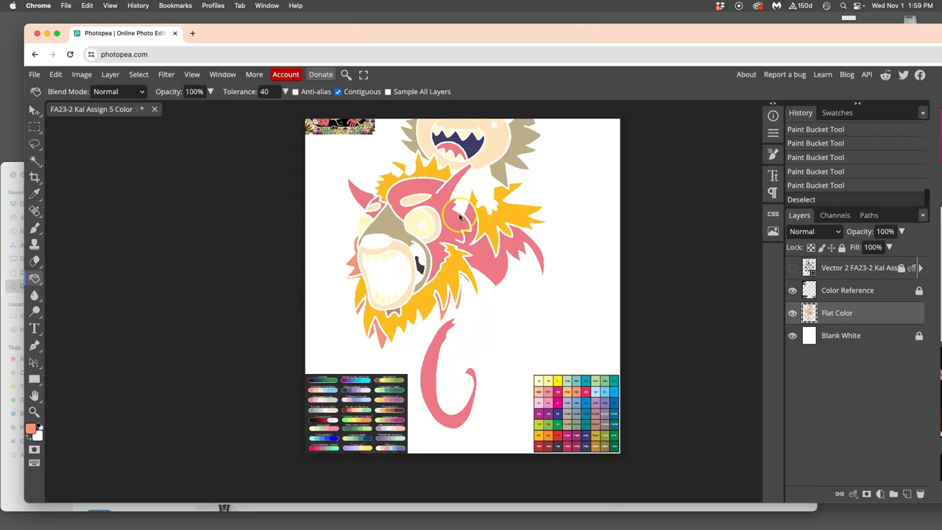
click(36, 280)
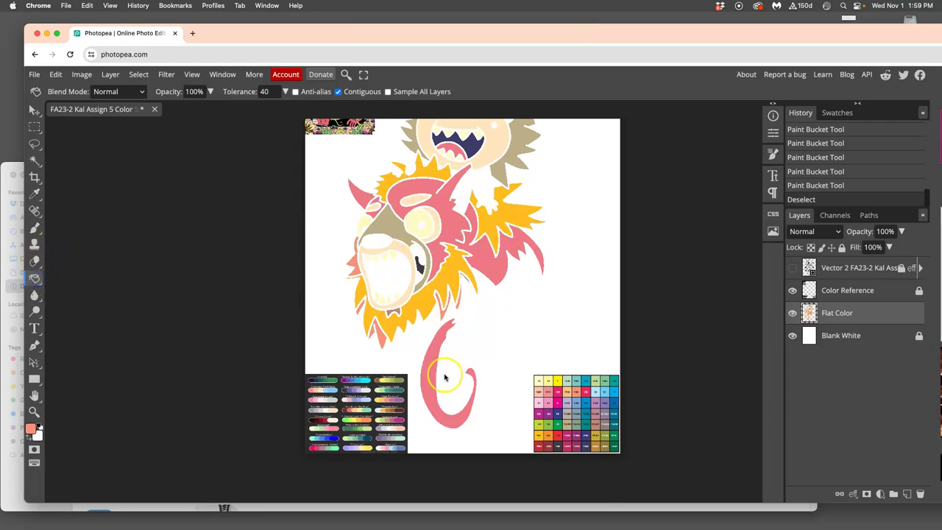
alt+click(602, 390)
click(498, 226)
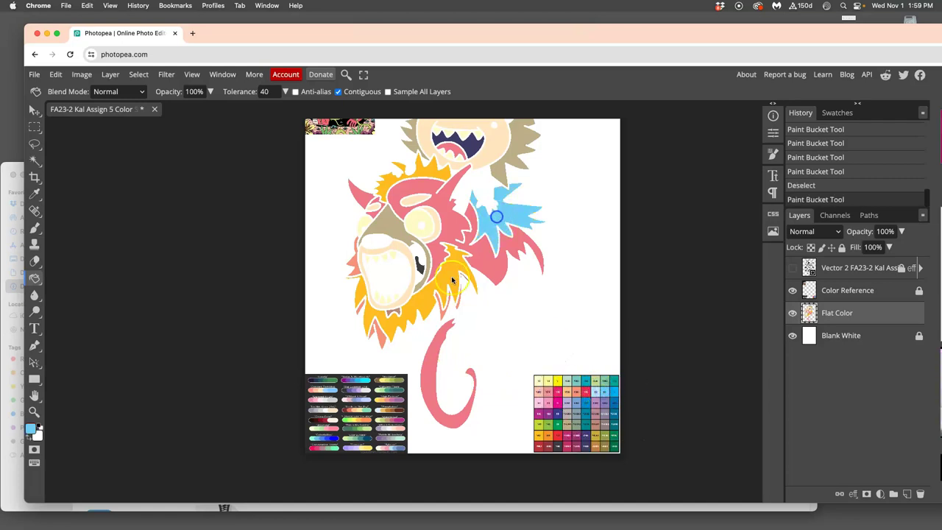
click(434, 177)
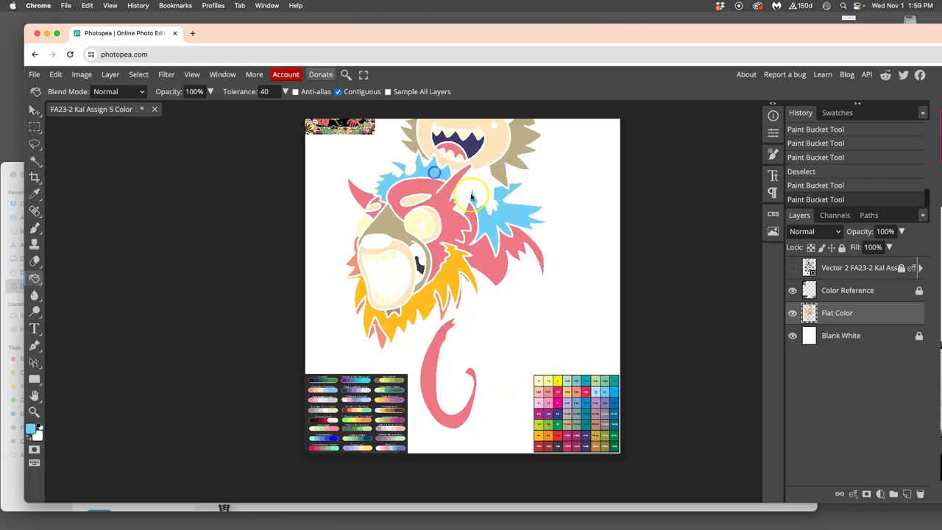
Step: Show the line-art layer and try recoloring both mane pieces with muted purple from the color chart
click(792, 268)
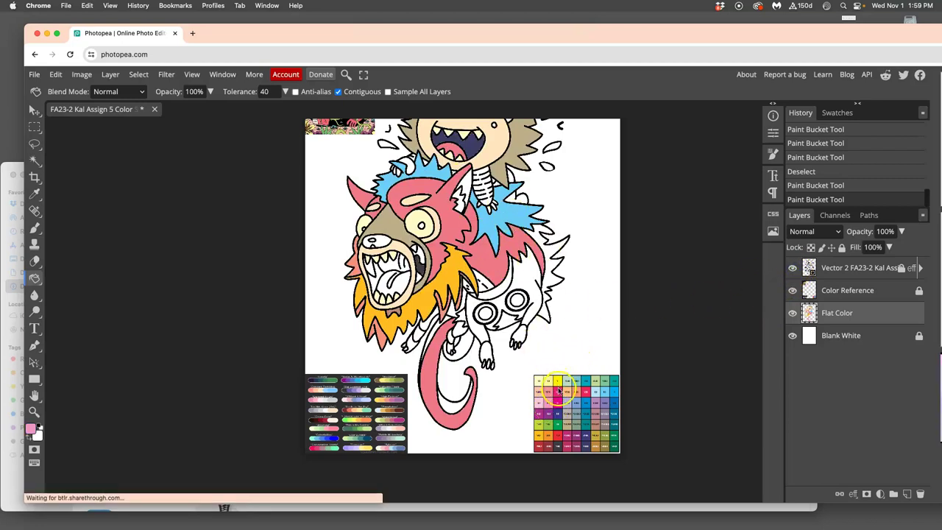
click(492, 219)
click(429, 171)
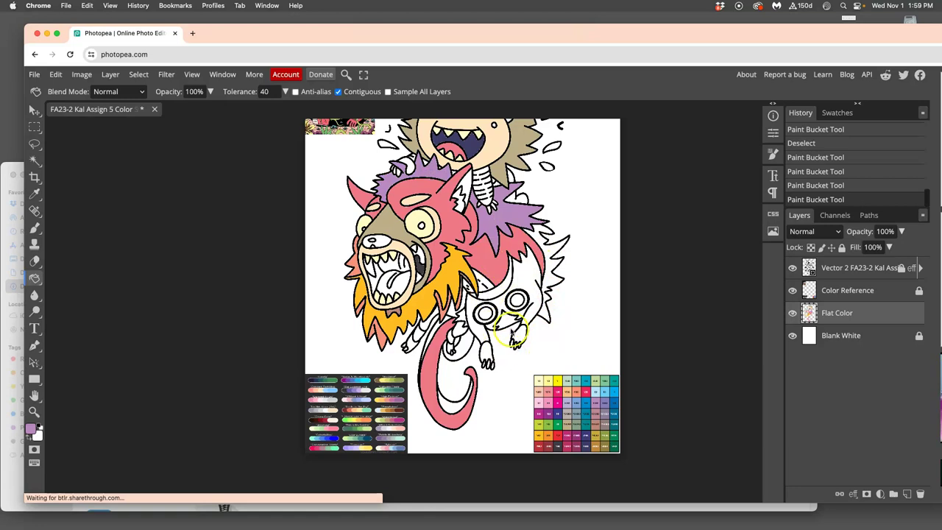
Step: Undo the purple and light blue mane fills, leaving the line-art layer shown
key(ctrl+z)
key(ctrl+z)
key(ctrl+comma)
key(ctrl+z)
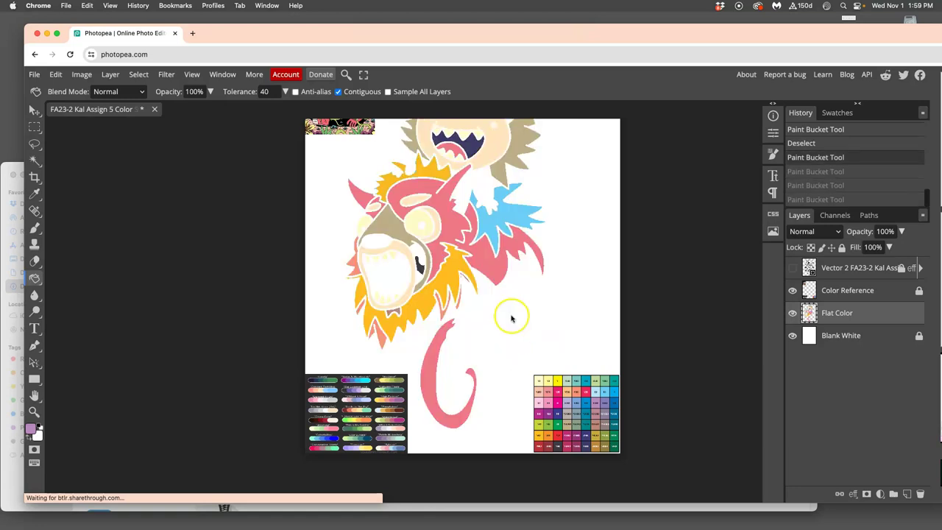
key(ctrl+z)
click(793, 268)
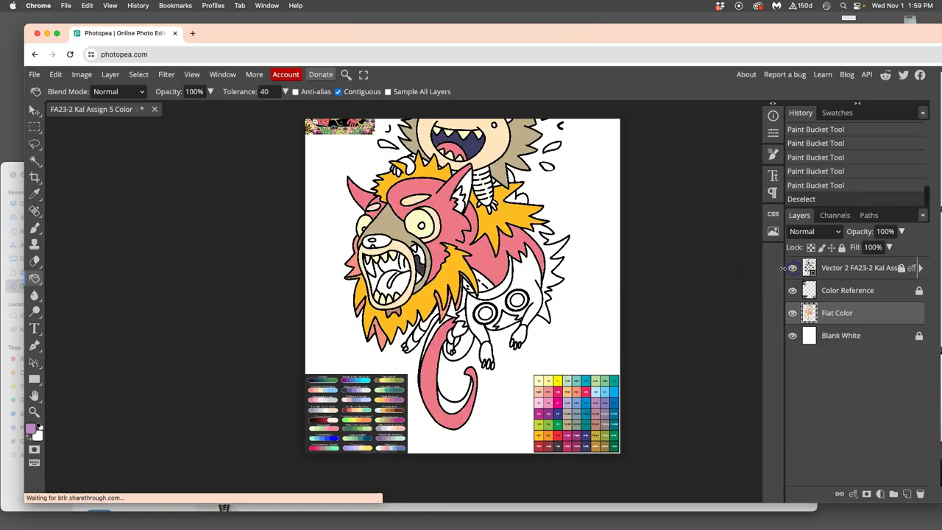
Step: Select the areas inside the beast's open mouth on the vector line-art layer with the Magic Wand
click(837, 275)
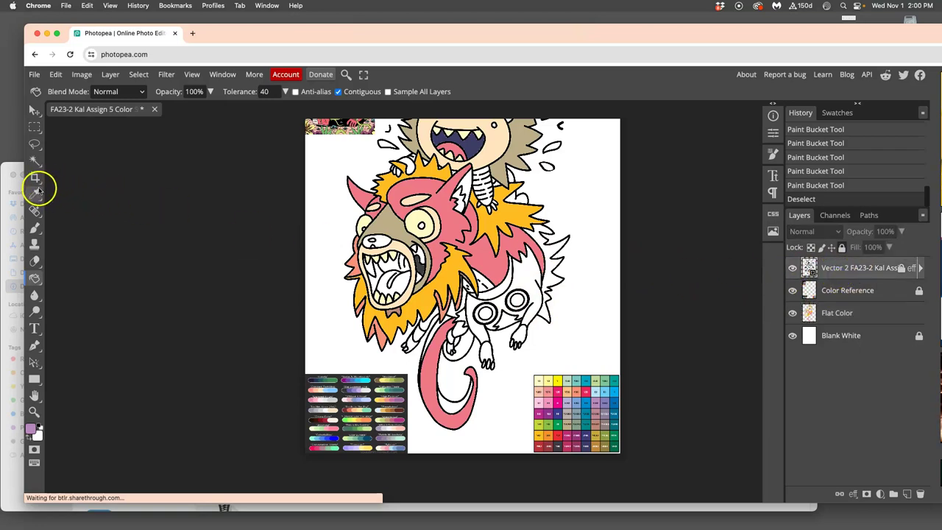
click(35, 161)
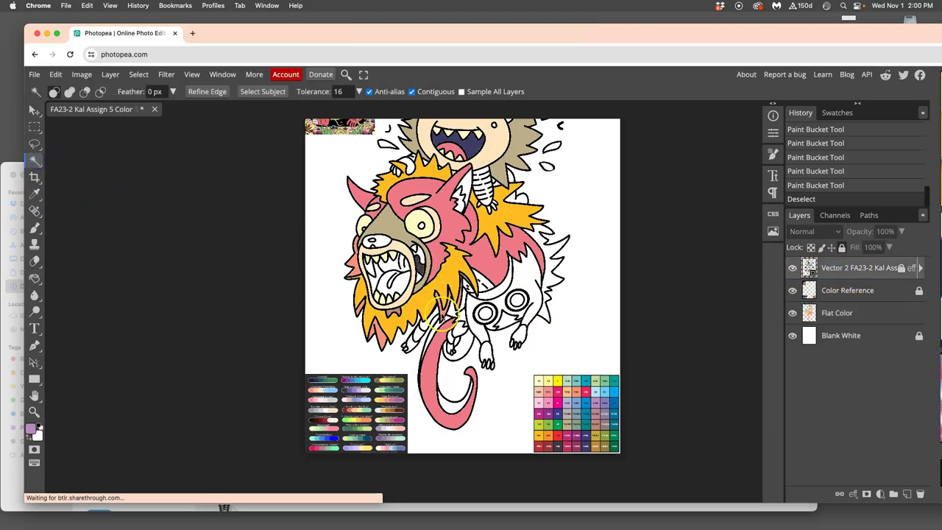
click(402, 282)
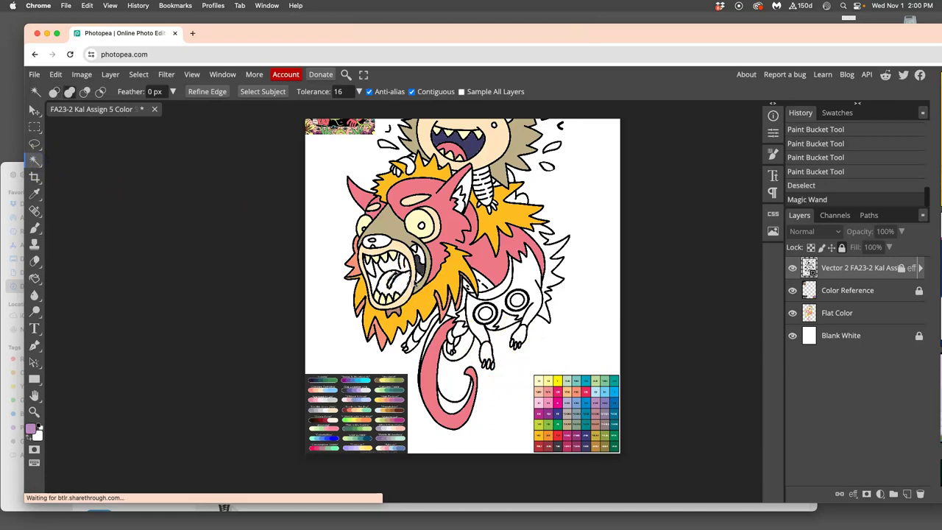
shift+click(417, 276)
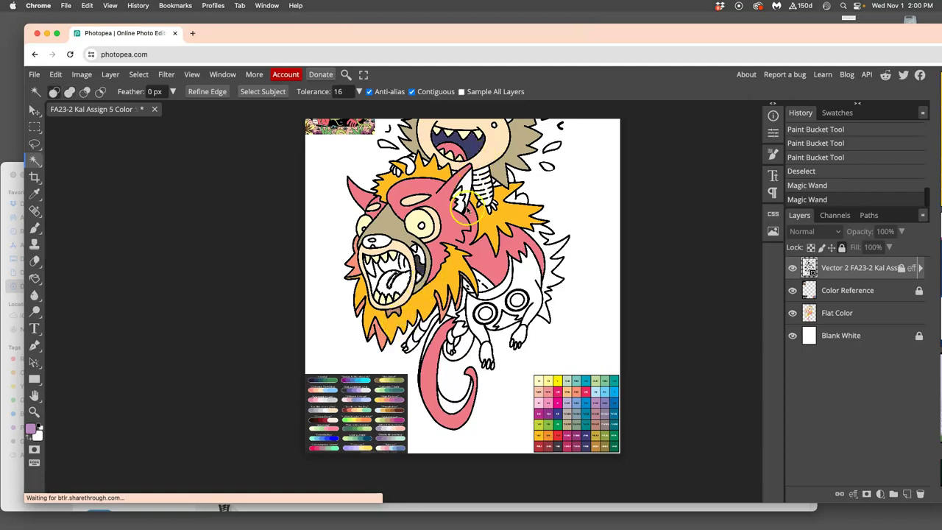
shift+click(372, 269)
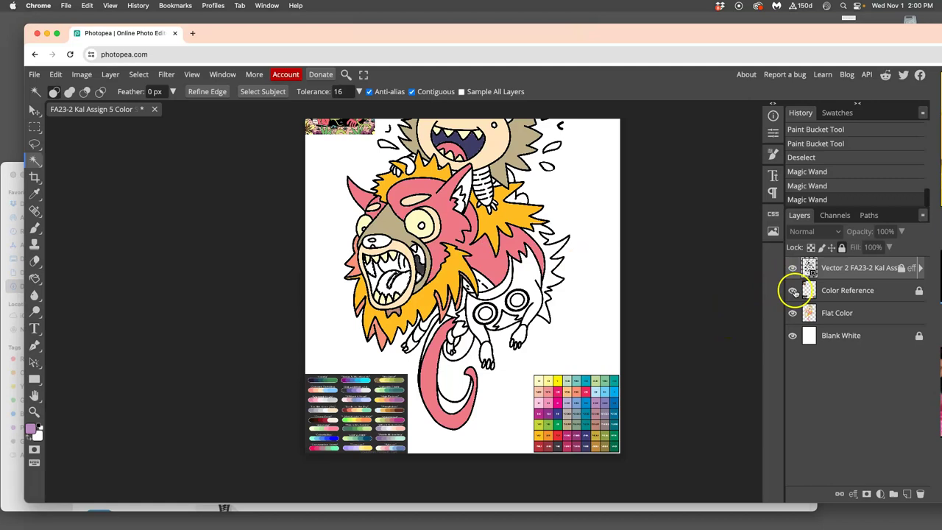
Step: Fill the selected areas inside the beast's mouth on the Flat Color layer with bright magenta sampled from the color chart
click(828, 312)
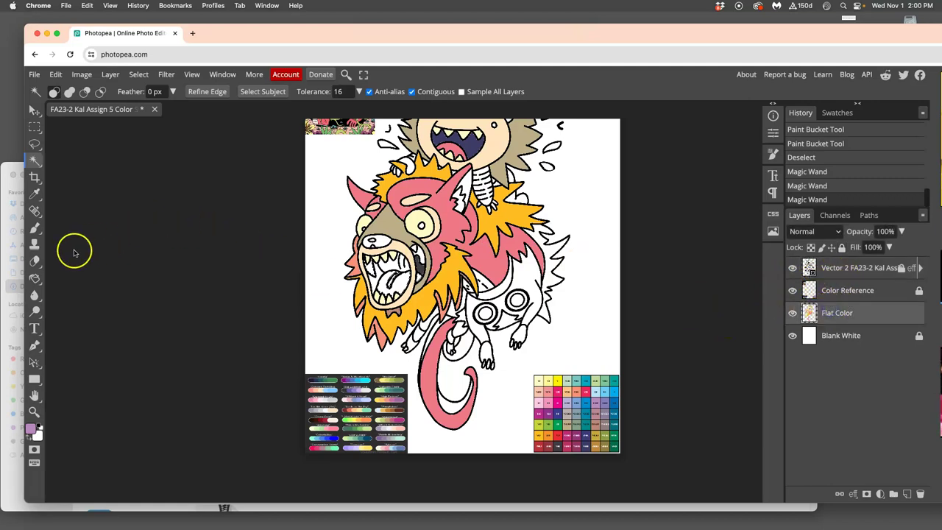
click(34, 277)
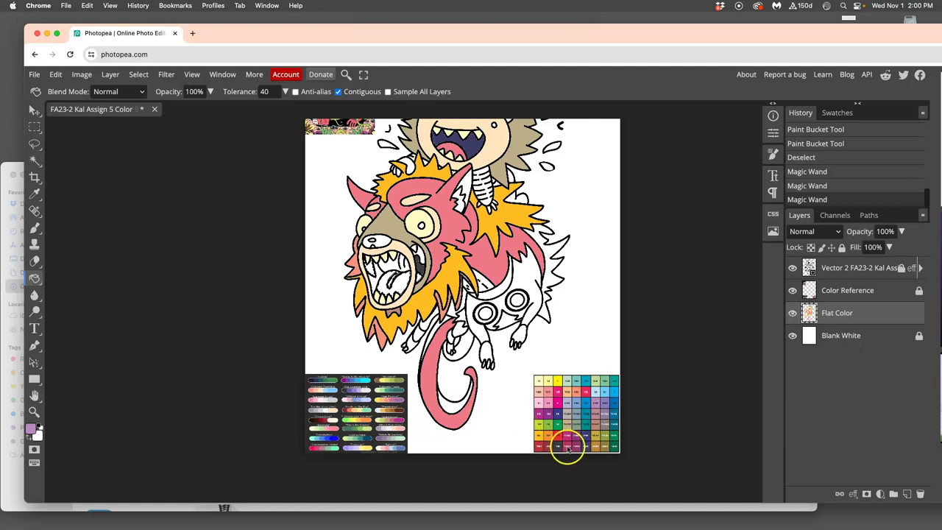
alt+click(561, 406)
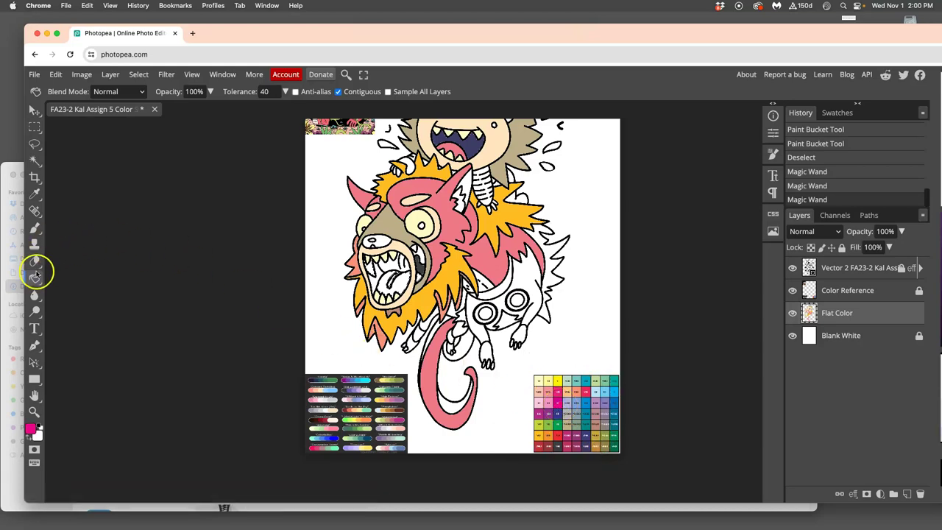
click(401, 282)
click(421, 276)
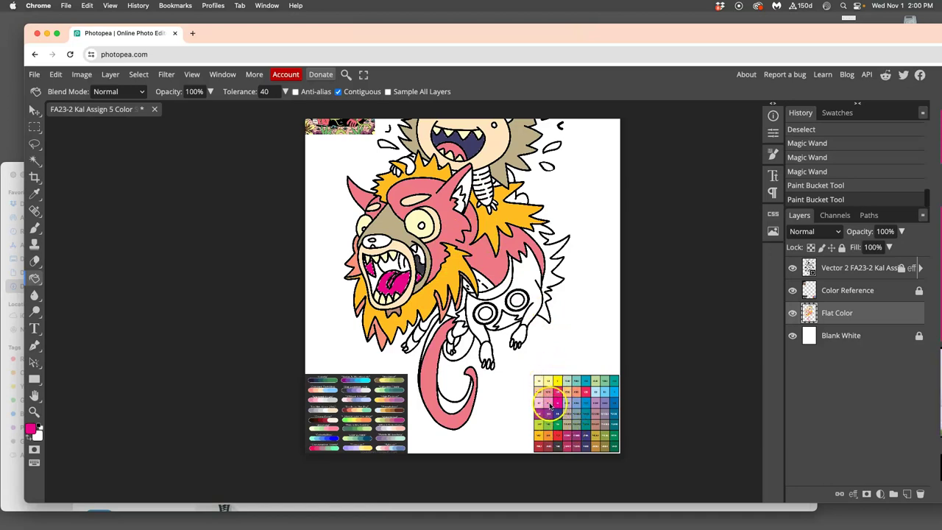
Step: Recolor the beast's tongue with light pink sampled from the color chart and deselect
alt+click(549, 406)
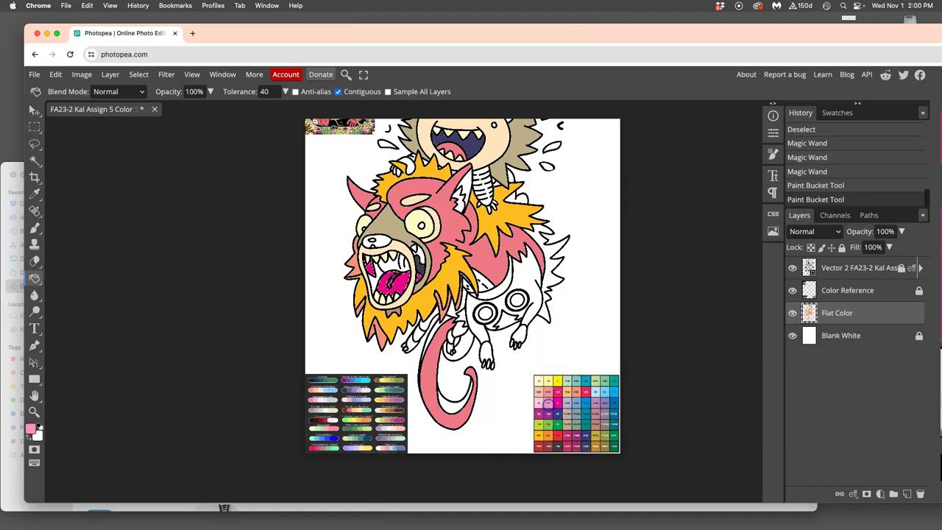
click(404, 284)
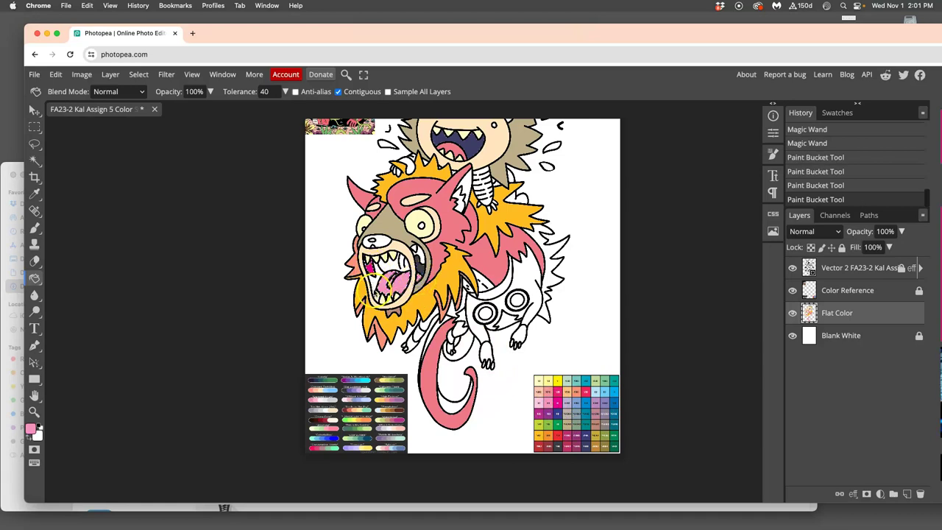
key(ctrl+d)
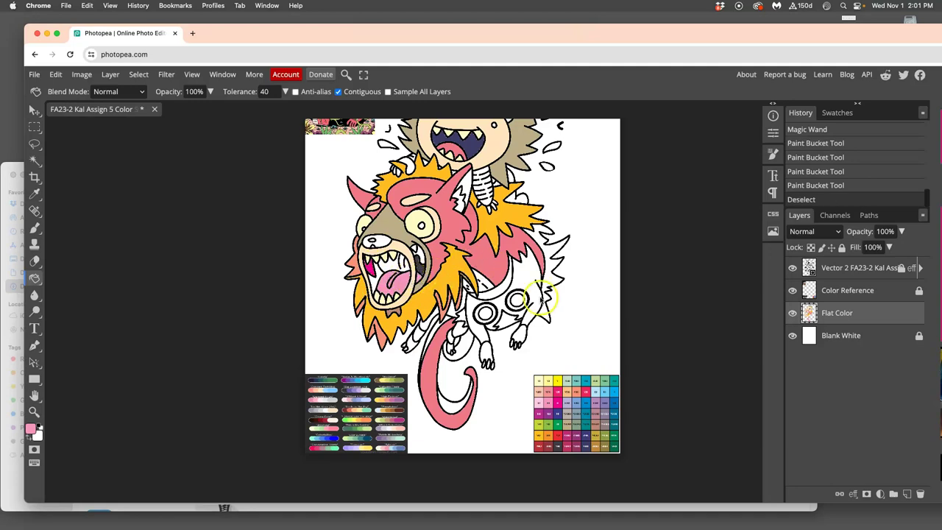
Step: Select the mouth gap beside the beast's cheek on the vector layer, fill it on Flat Color with the mouth's magenta, and deselect
scroll(518, 306, up, 2)
scroll(518, 306, right, 2)
scroll(518, 306, up, 2)
scroll(518, 306, right, 2)
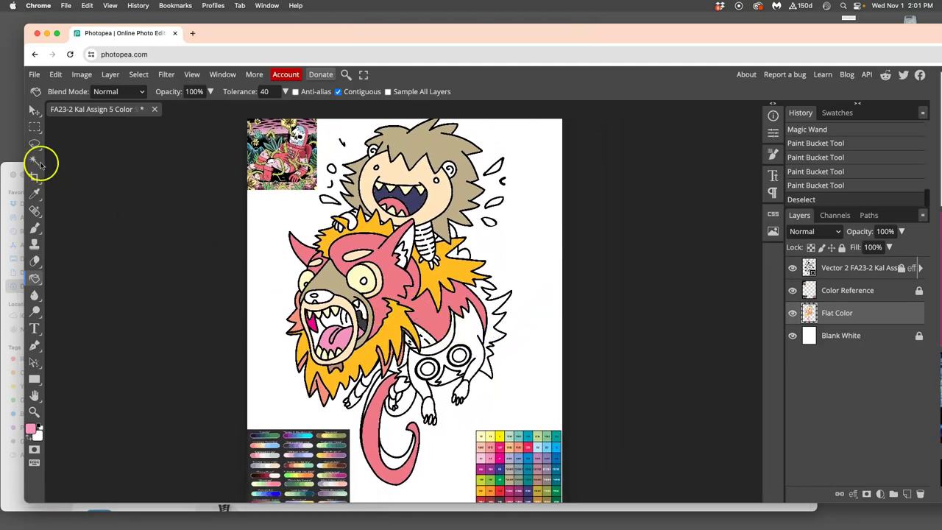
click(34, 160)
click(830, 272)
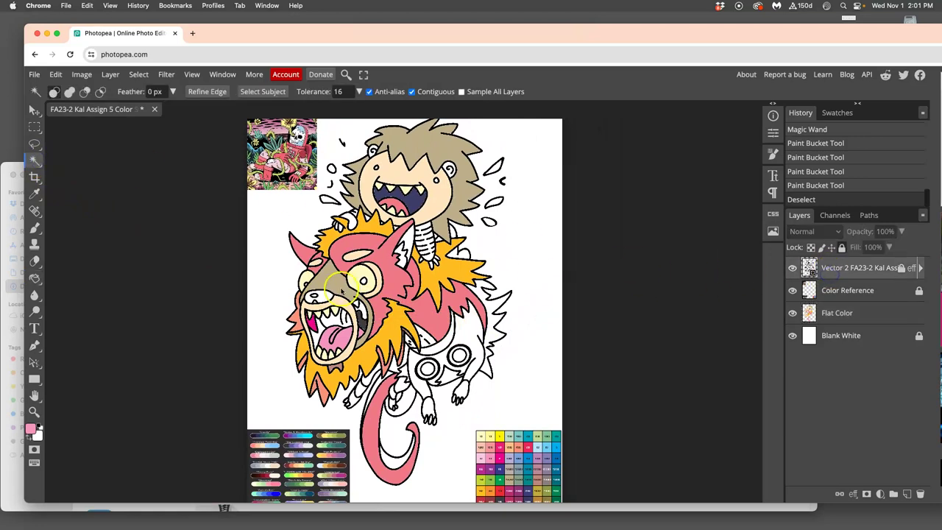
click(373, 332)
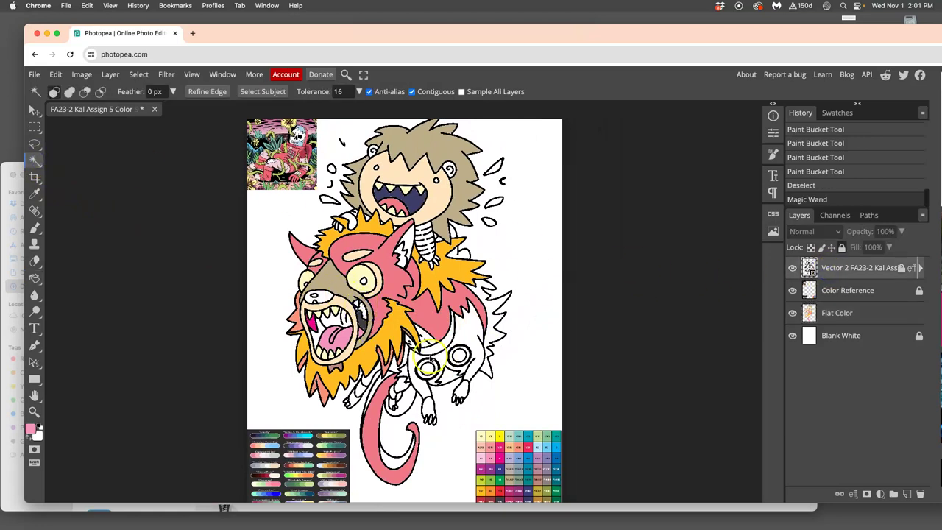
click(836, 312)
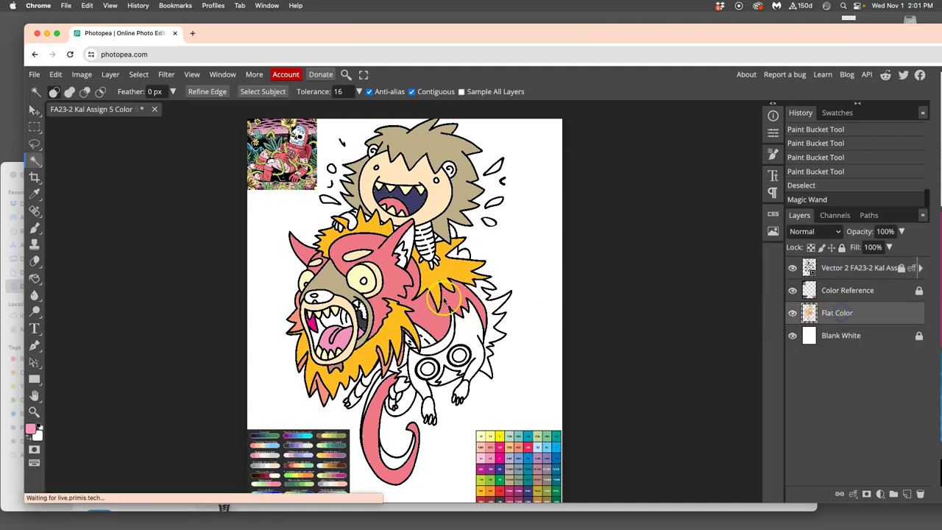
click(35, 276)
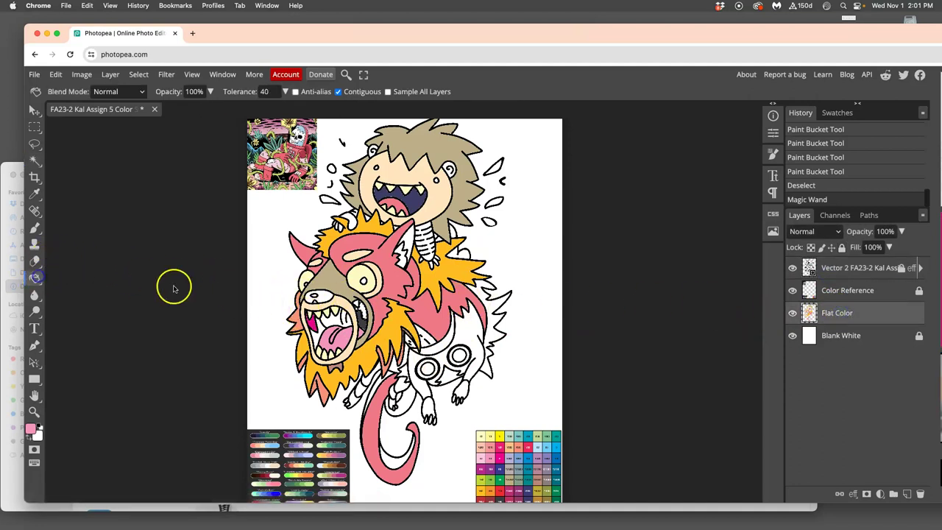
alt+click(315, 324)
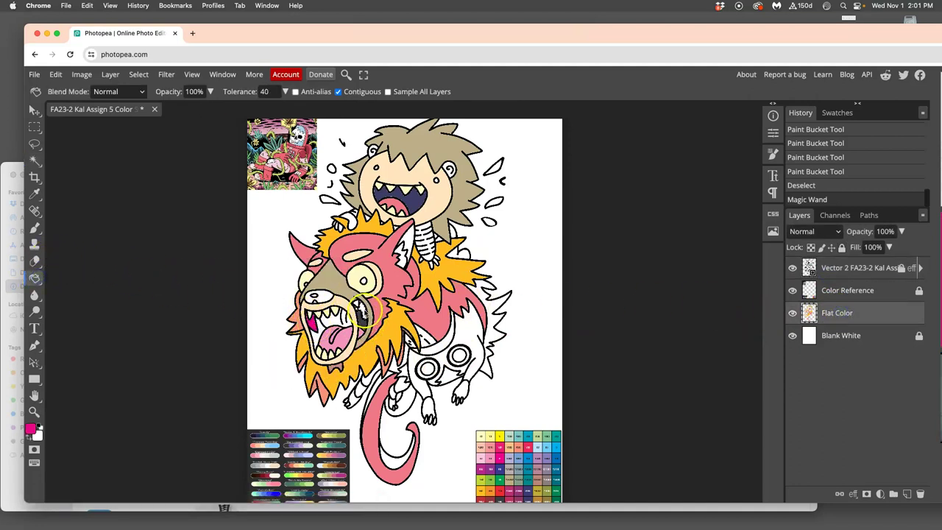
click(364, 312)
key(ctrl+d)
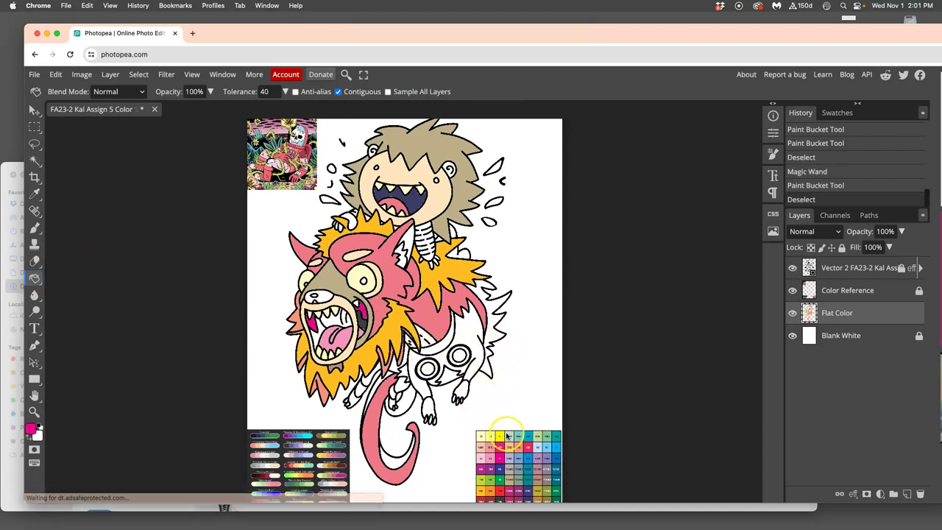
Step: Select the back of the beast's mouth above the tongue on the vector layer and fill it with muted purple on Flat Color
click(35, 161)
click(810, 271)
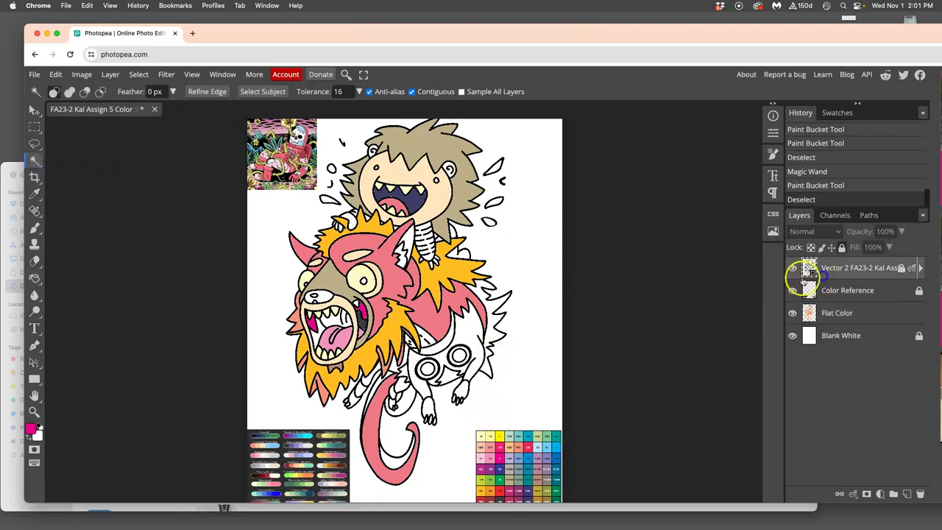
click(335, 322)
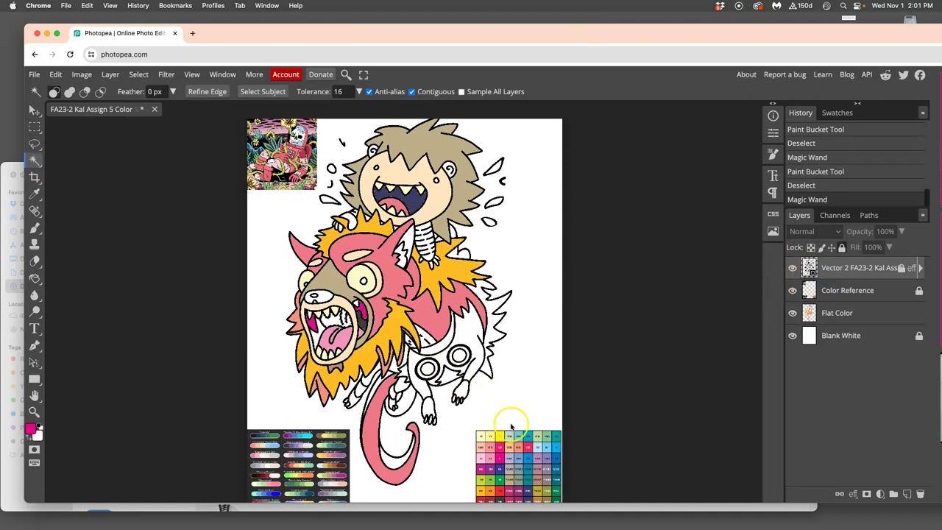
click(35, 279)
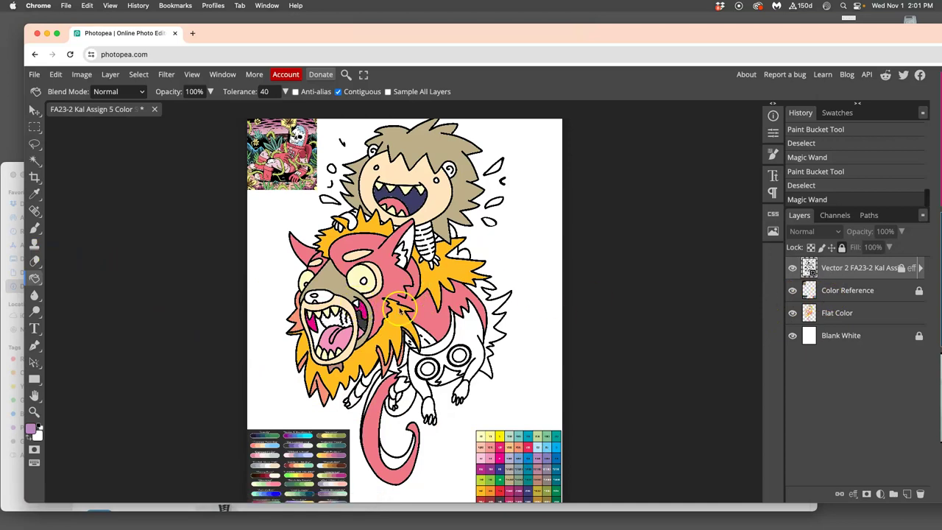
click(864, 316)
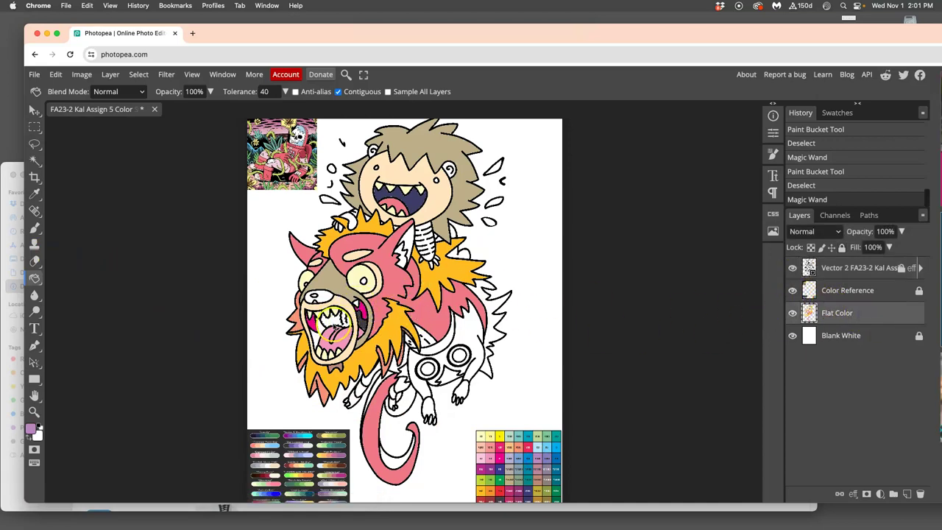
click(335, 324)
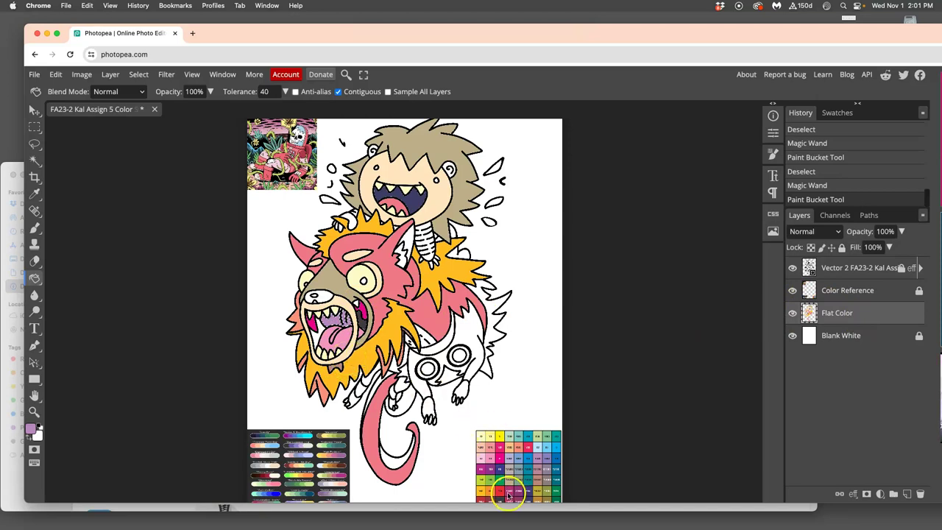
Step: Recolor the back of the mouth, the cheek gap and the remaining bright magenta mouth area with dark magenta from the color chart
click(337, 322)
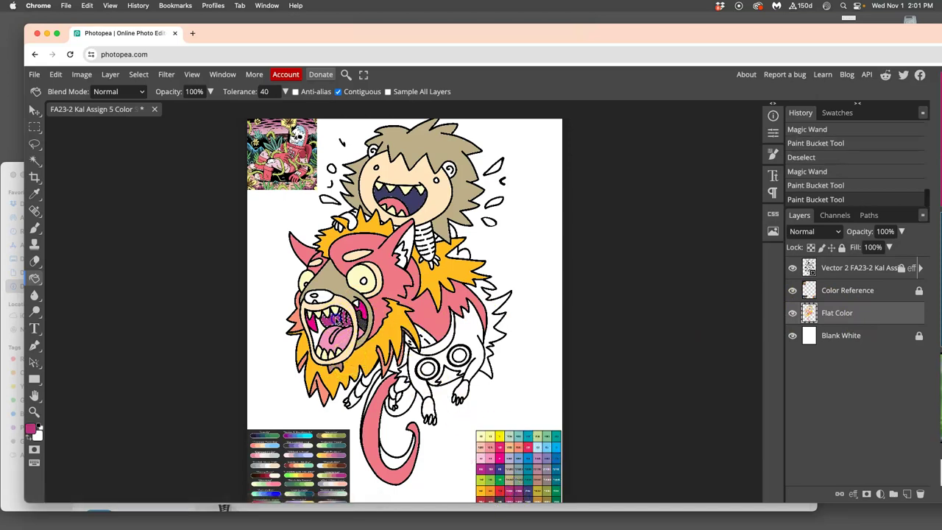
key(super+d)
click(363, 312)
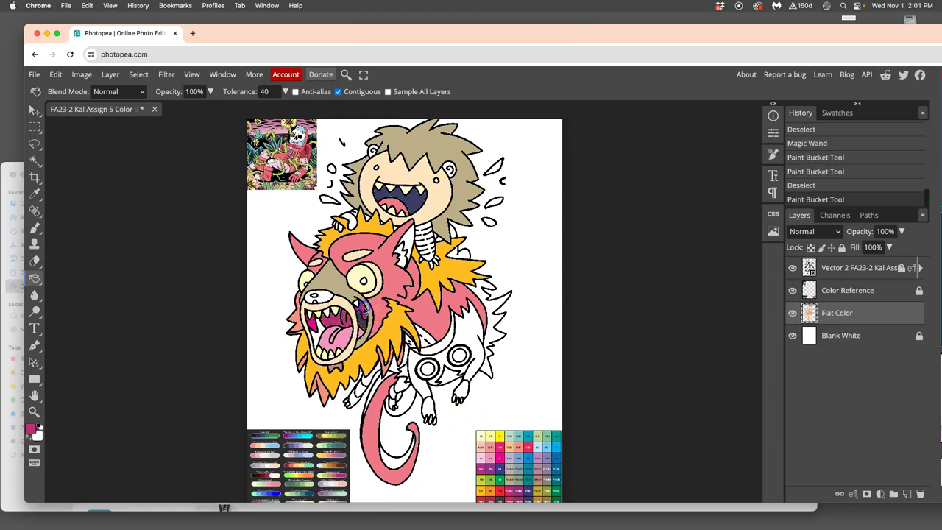
click(327, 340)
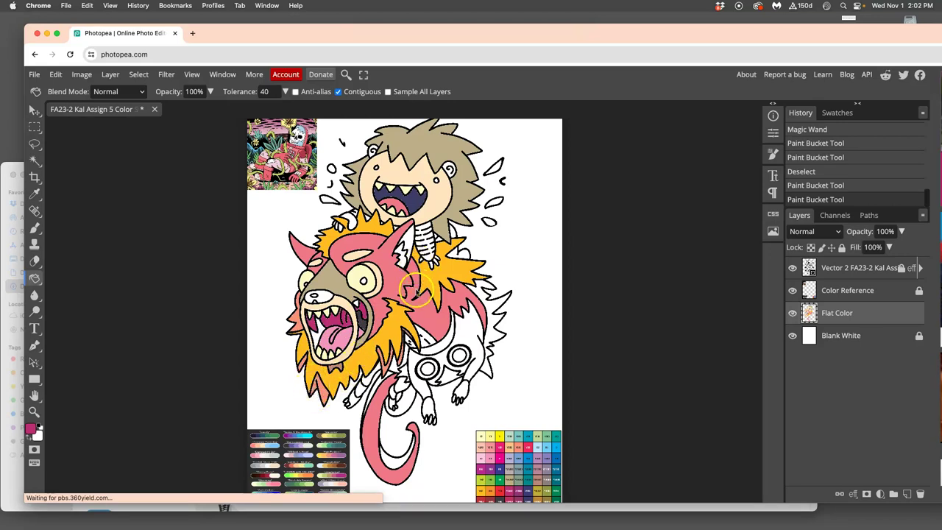
Step: Select the white tooth in the cheek gap on the vector layer and fill it on Flat Color with the other teeth's pale yellow (#fefbc6)
drag(403, 308, 454, 278)
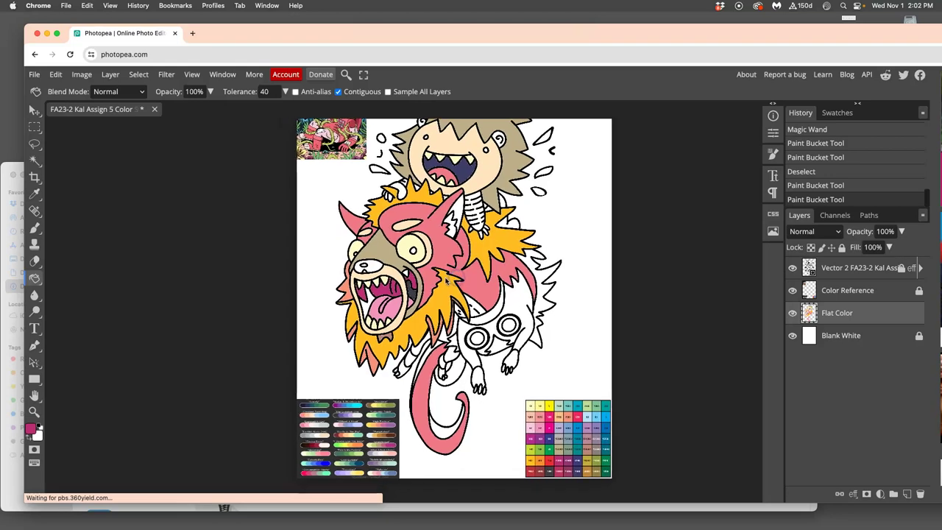
scroll(449, 282, down, 3)
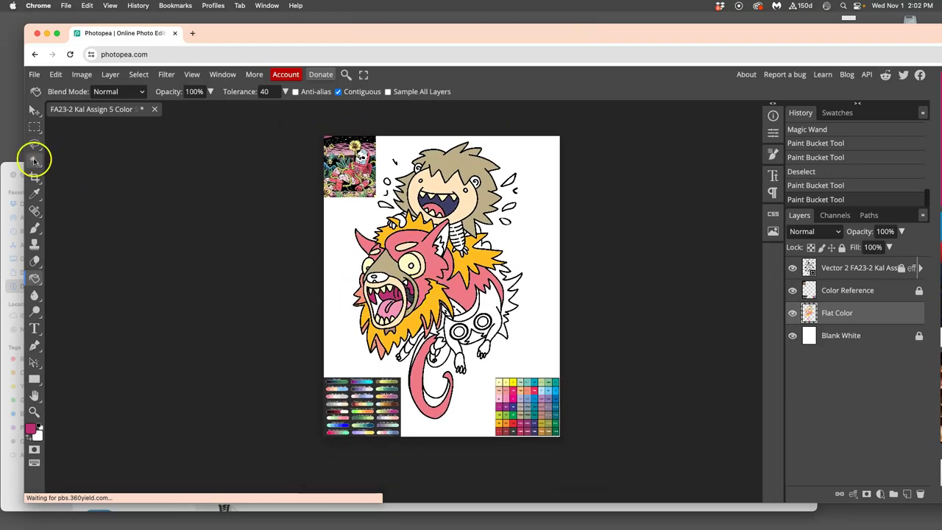
click(35, 161)
scroll(555, 265, up, 5)
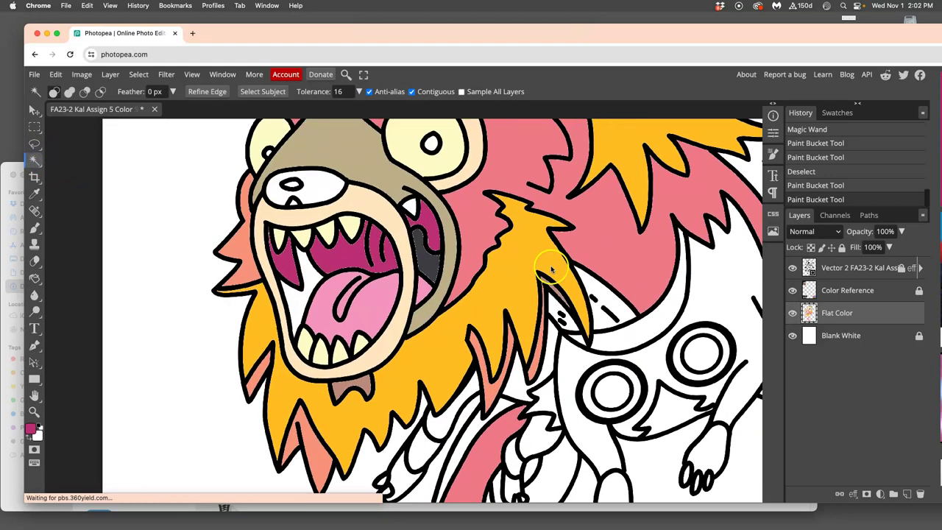
scroll(552, 268, up, 1)
scroll(479, 236, up, 5)
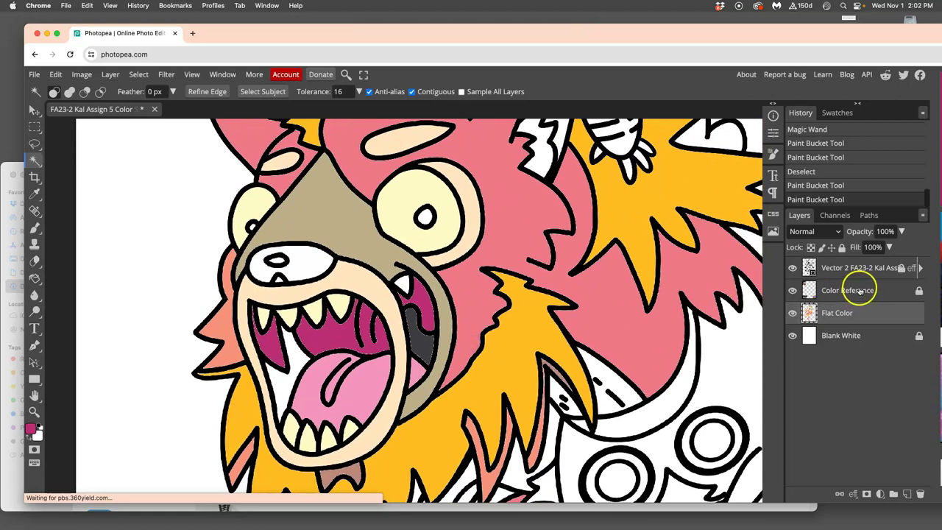
click(850, 269)
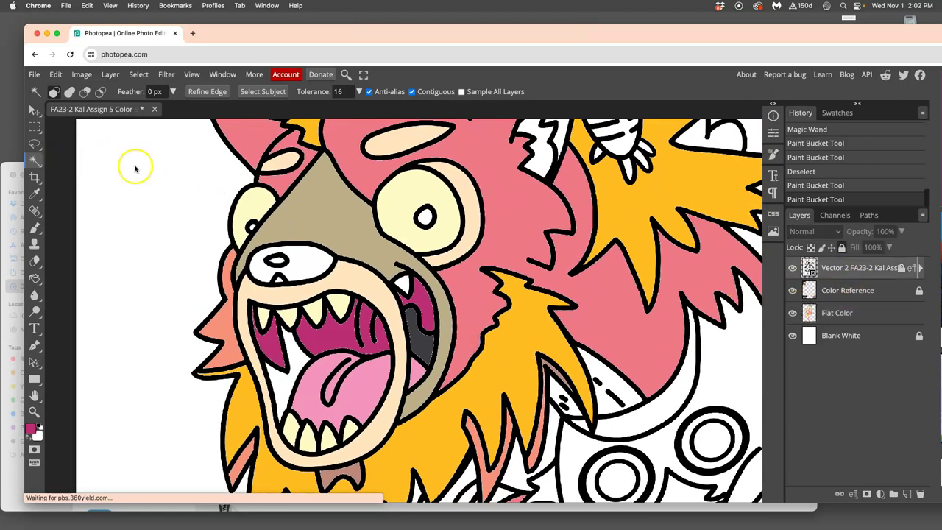
click(404, 283)
click(34, 279)
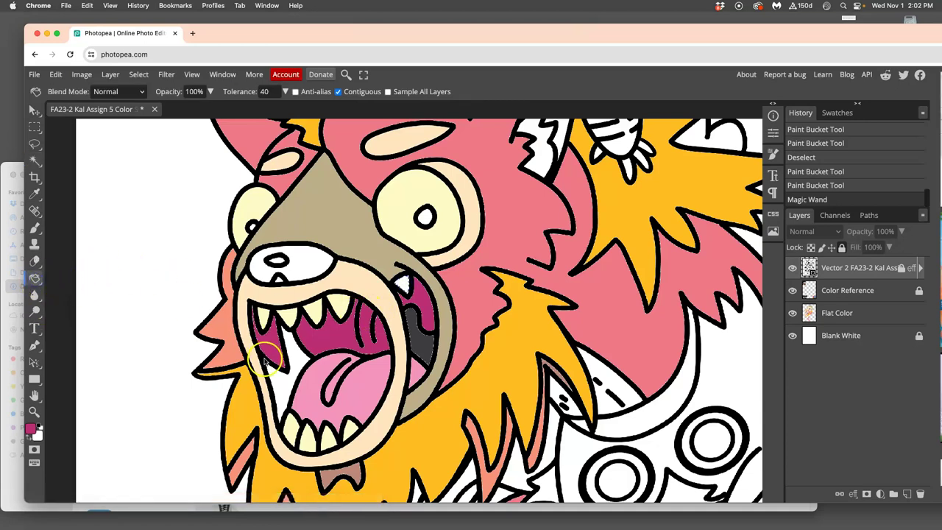
alt+click(343, 309)
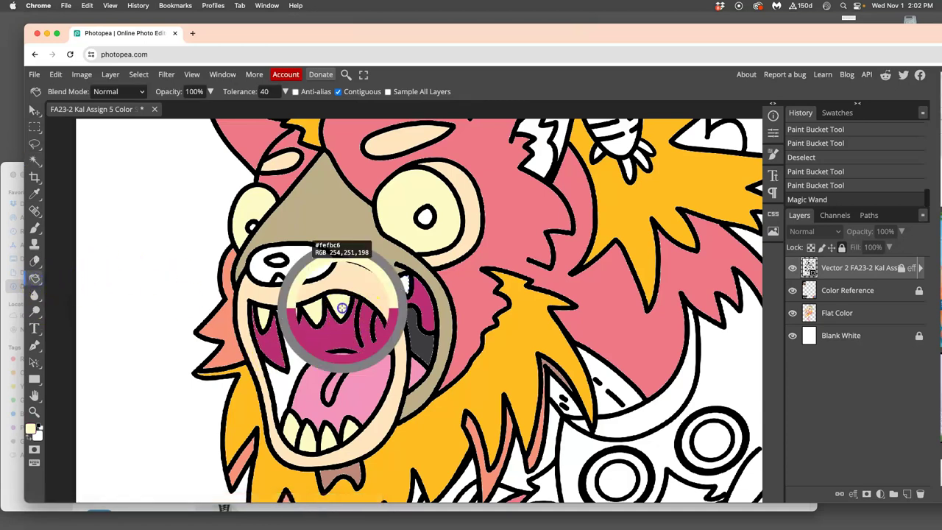
click(839, 312)
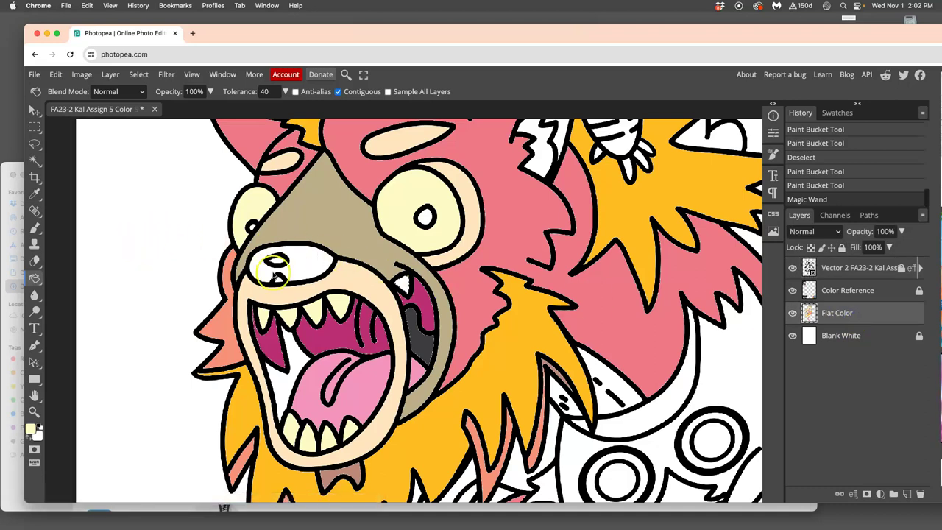
click(403, 286)
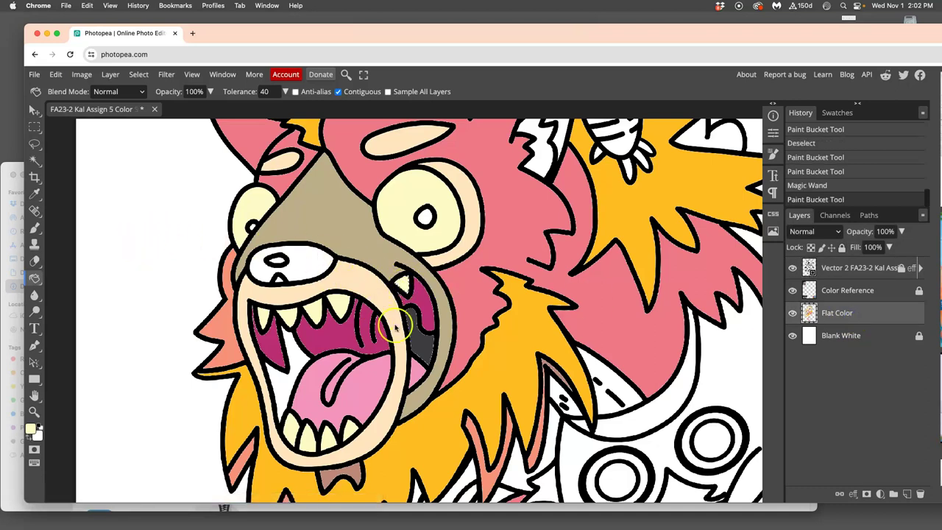
Step: Select the white gap inside the left side of the beast's mouth on the vector layer and fill it with the muzzle's tan on Flat Color
scroll(454, 342, down, 5)
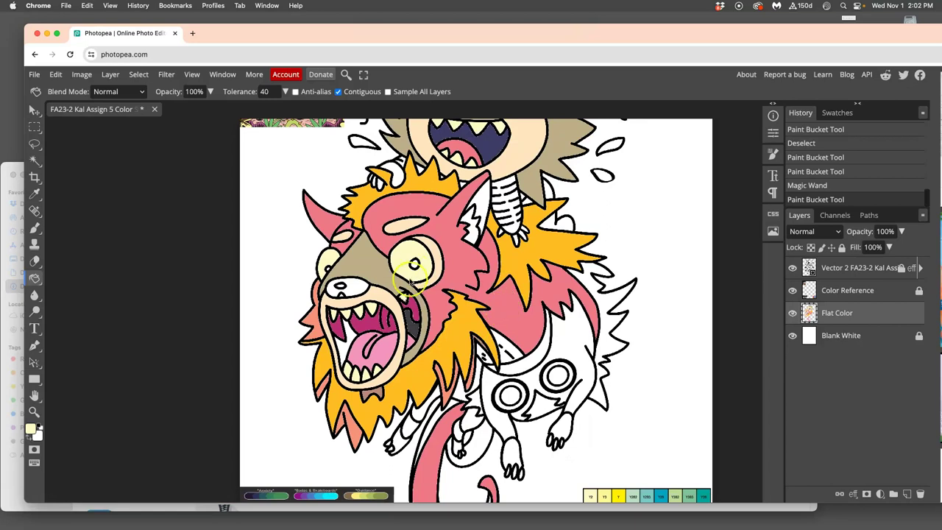
scroll(550, 327, right, 3)
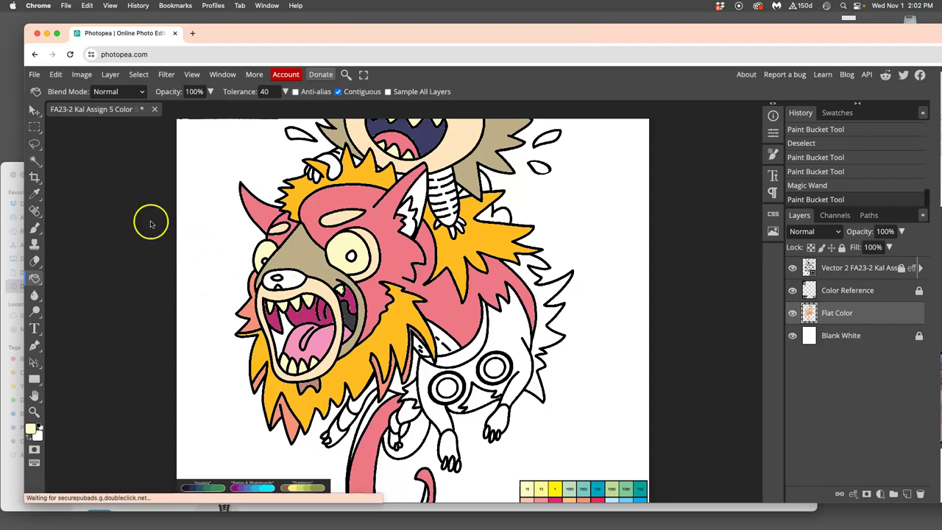
click(35, 160)
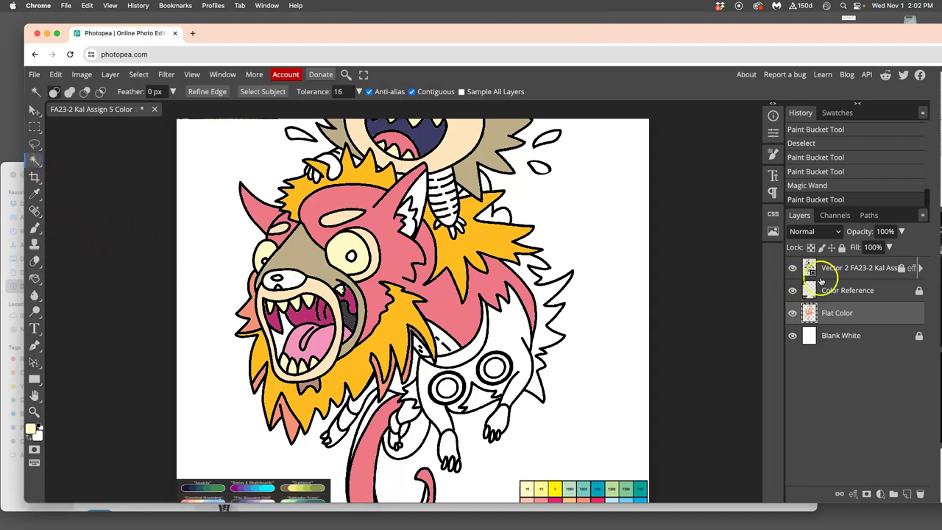
click(836, 273)
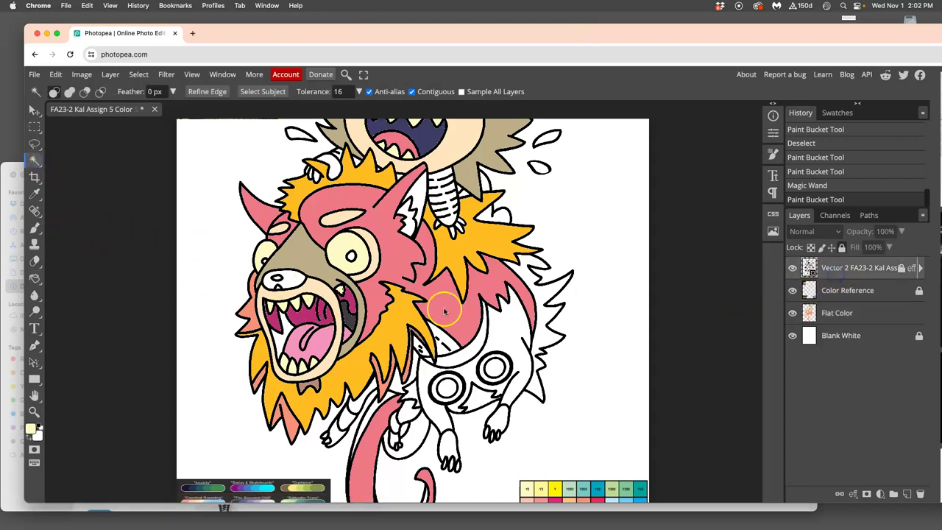
click(279, 340)
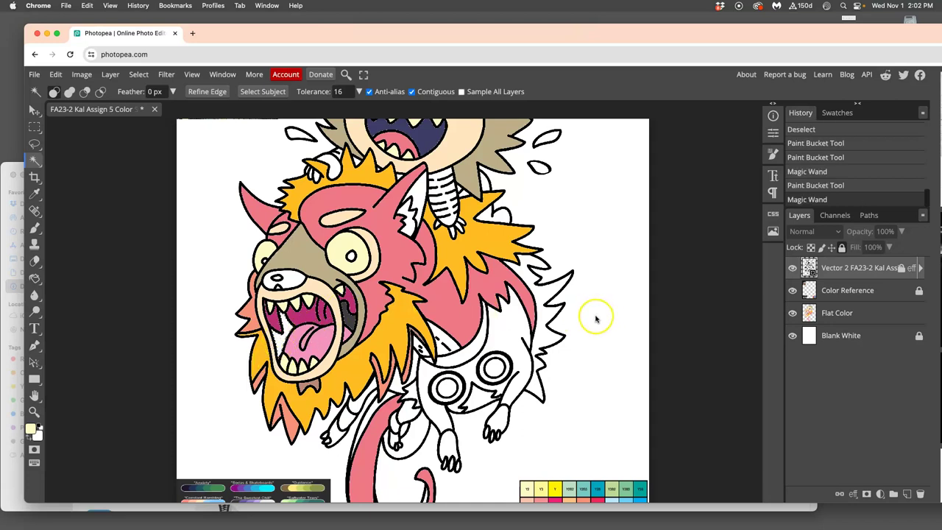
click(863, 315)
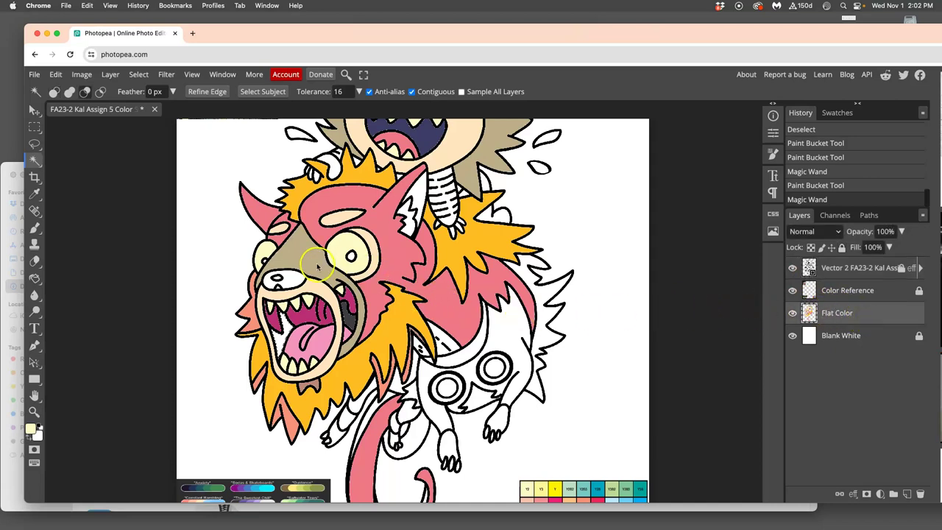
click(35, 278)
alt+click(308, 254)
click(283, 293)
click(270, 377)
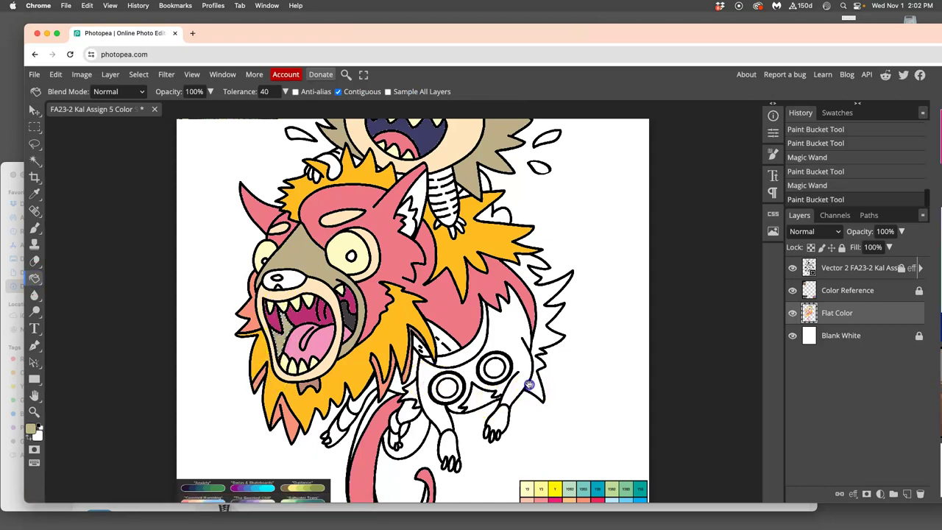
Step: Recolor the selected gap at the left of the beast's mouth with golden brown (#bf8639) and deselect
drag(530, 387, 544, 297)
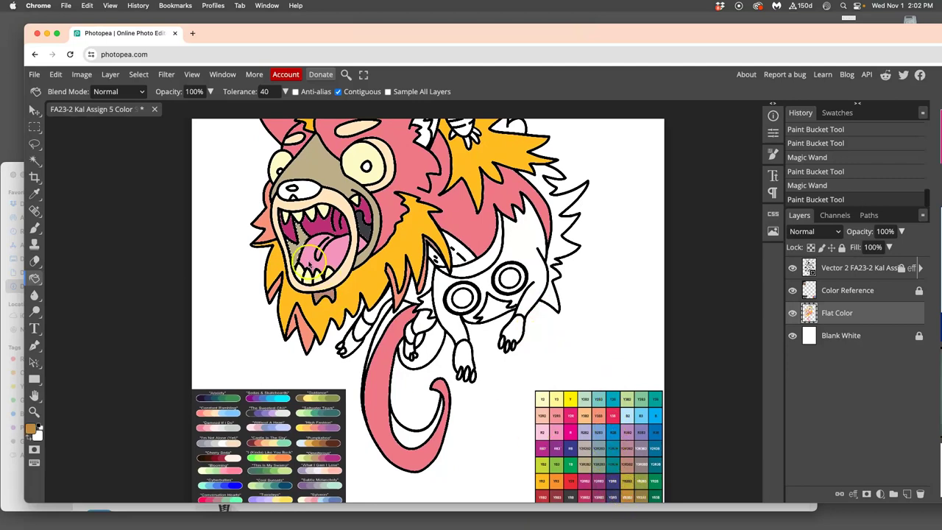
click(297, 248)
click(308, 350)
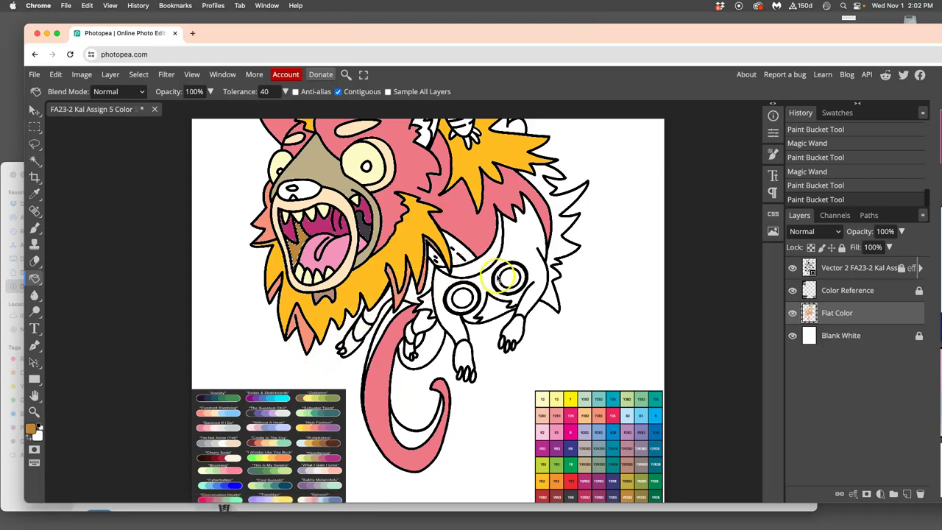
scroll(485, 287, up, 5)
key(ctrl+d)
Step: Select the spiky fur along the beast's back on the vector layer and fill it on Flat Color with the mouth gap's golden brown (#bf8639)
click(439, 260)
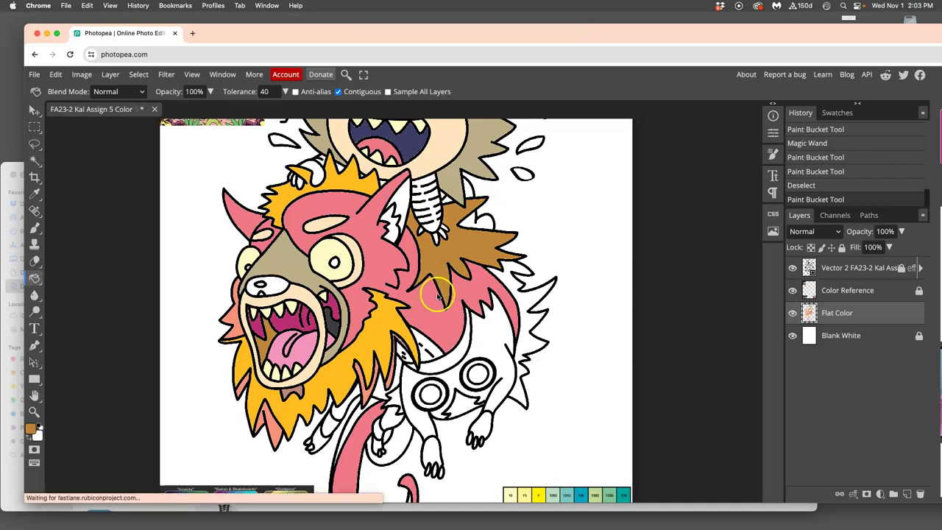
key(ctrl+z)
click(834, 270)
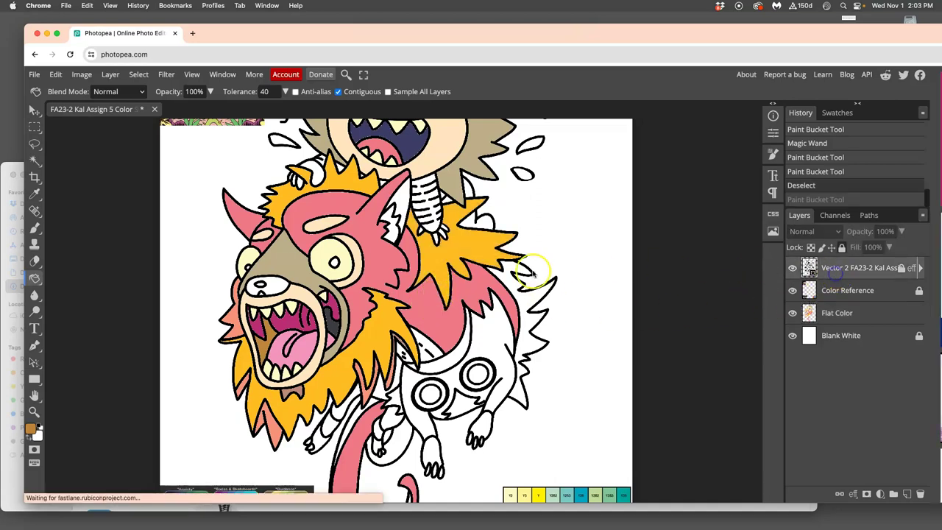
click(34, 160)
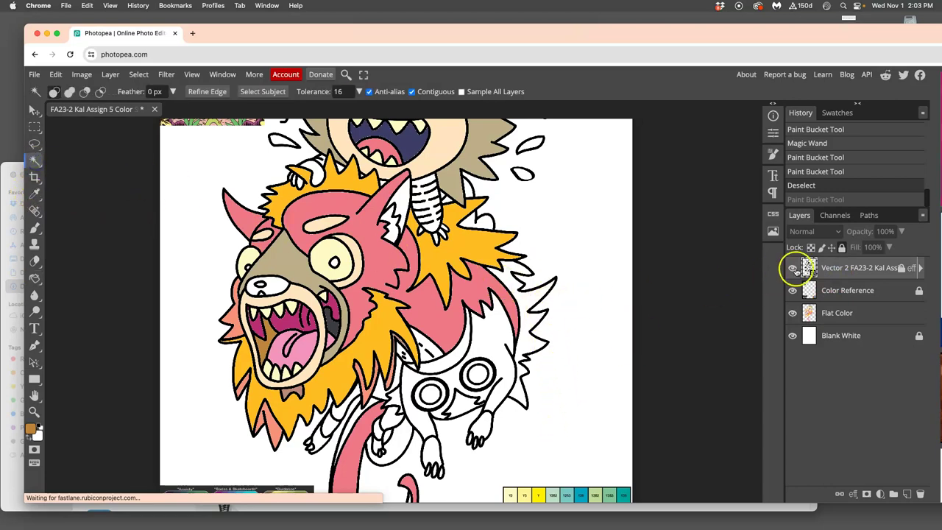
click(504, 282)
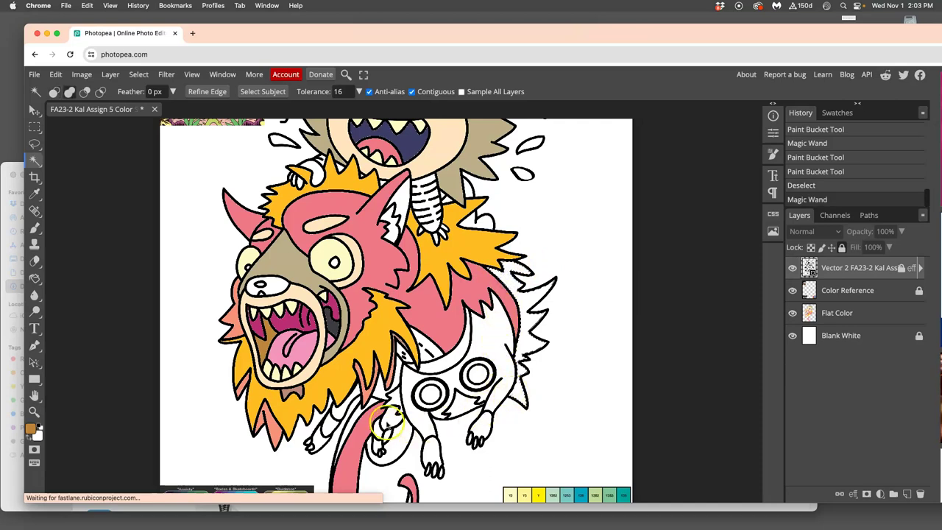
click(833, 313)
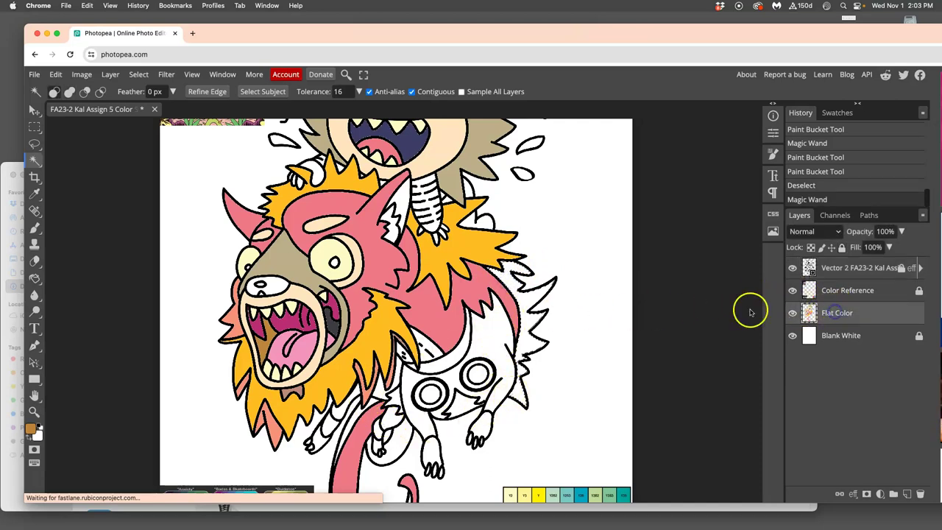
click(35, 280)
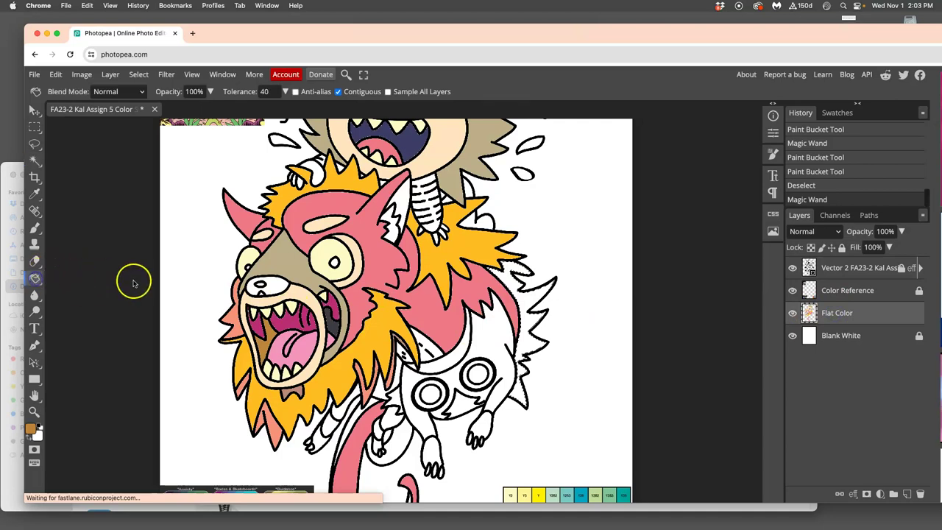
click(274, 340)
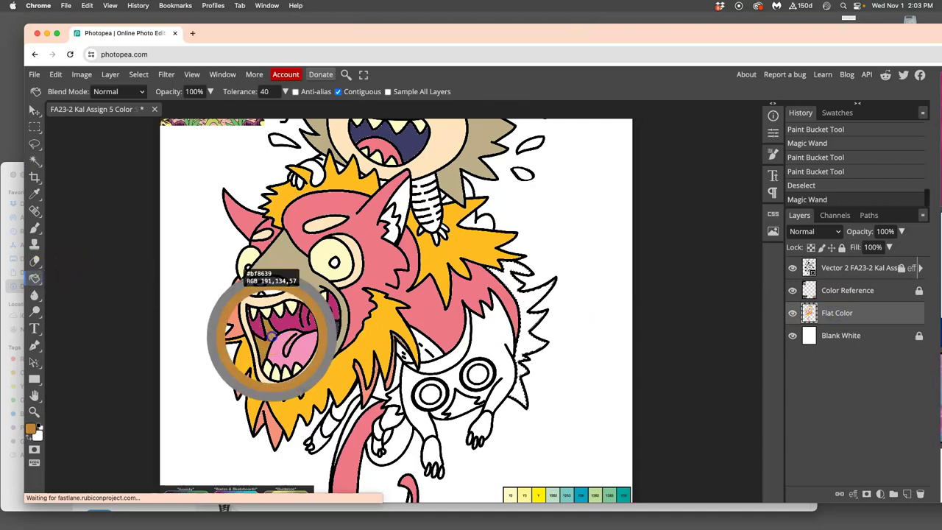
click(512, 282)
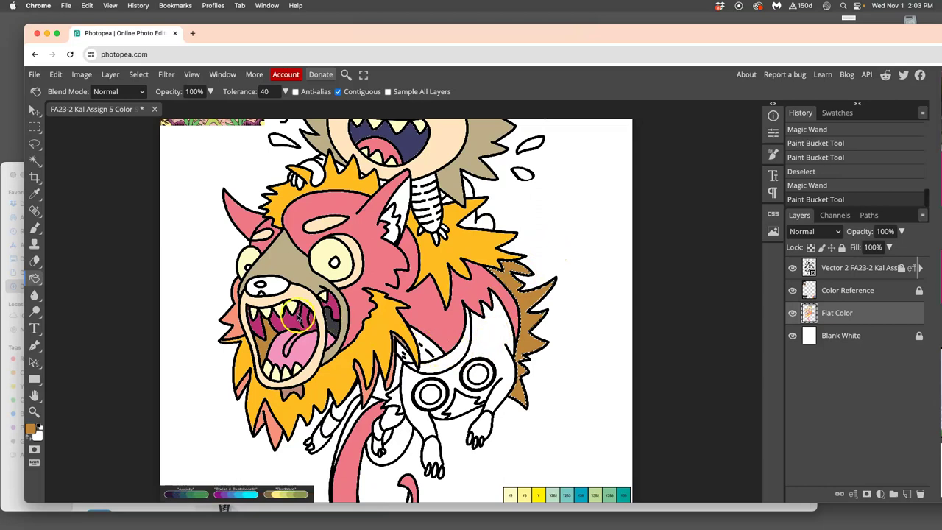
scroll(404, 313, down, 2)
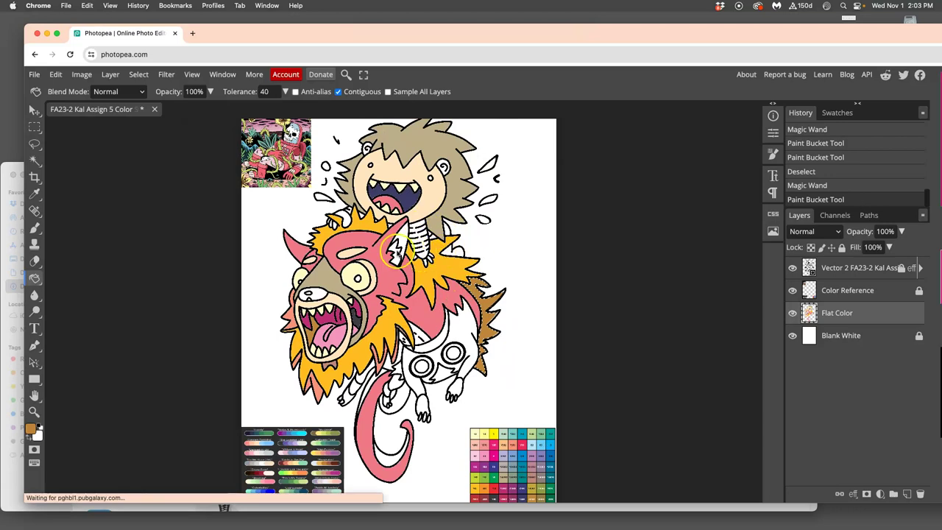
click(35, 160)
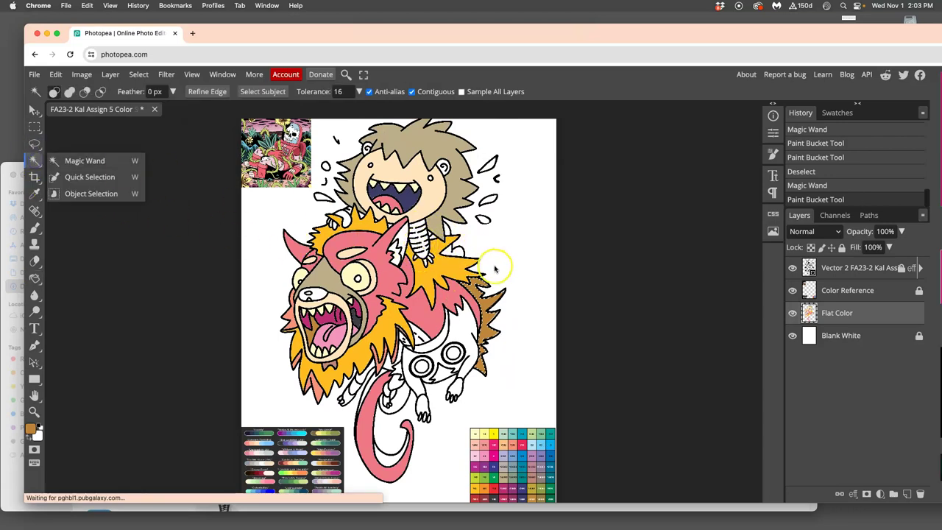
click(53, 159)
click(35, 145)
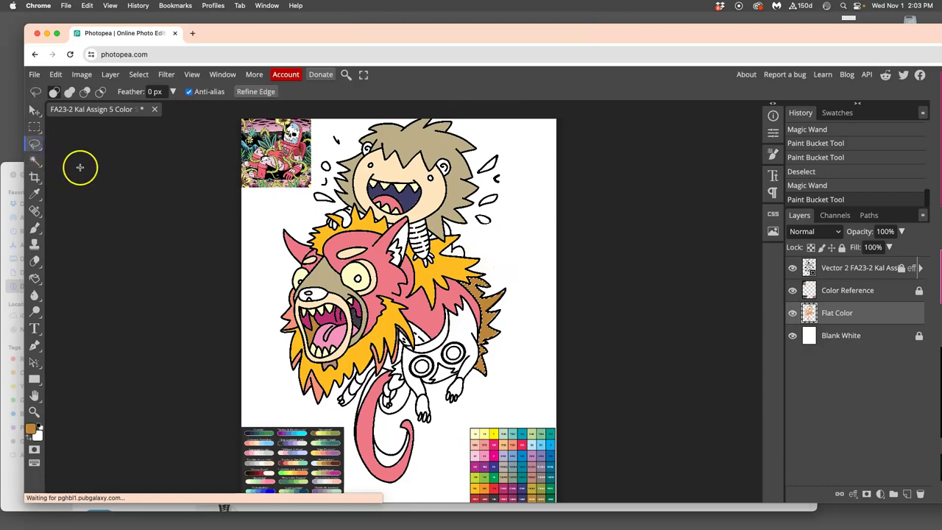
Step: Select the rider's striped sleeves and the small shirt gaps around the mane and ear together on the vector layer
scroll(426, 250, up, 5)
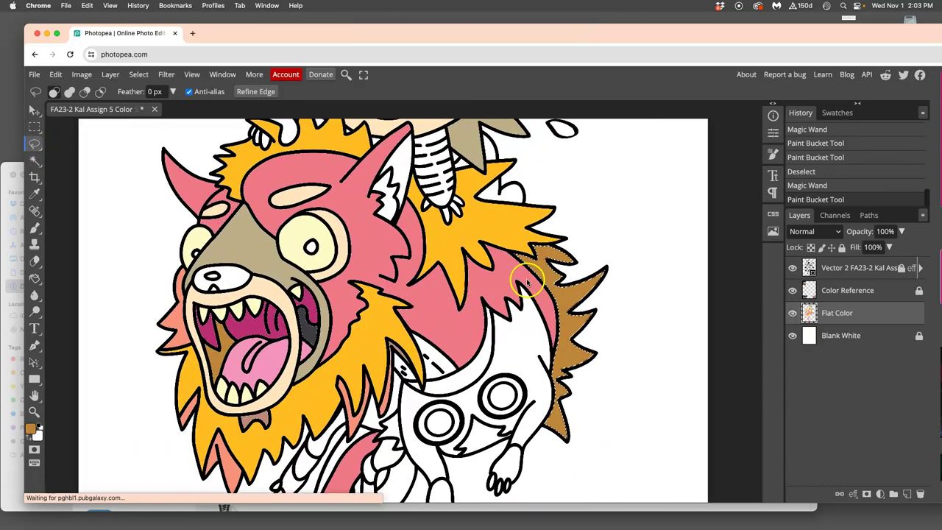
scroll(525, 304, up, 3)
scroll(524, 304, up, 3)
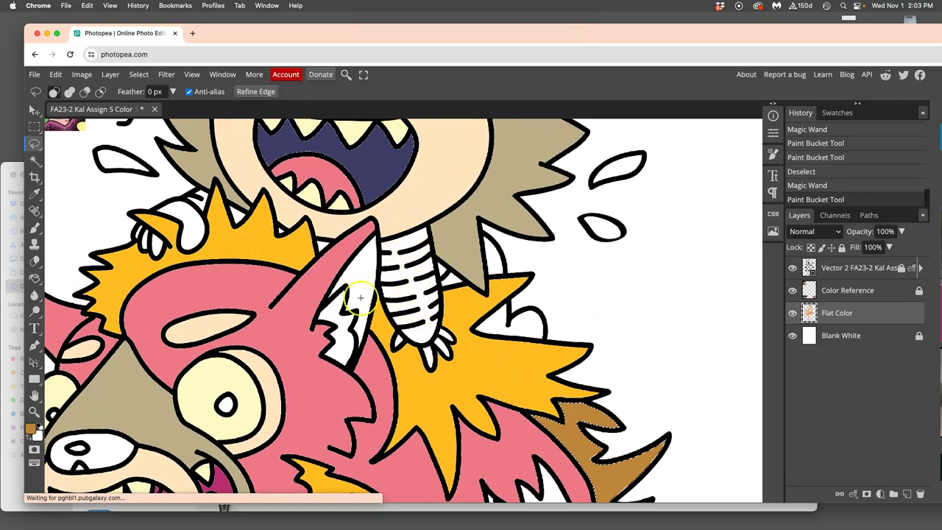
click(33, 160)
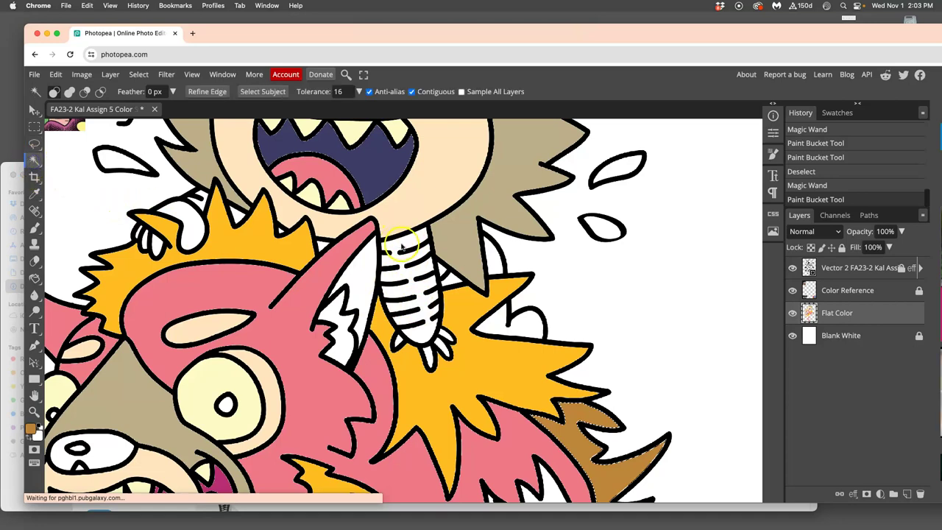
click(824, 268)
click(414, 241)
shift+click(204, 211)
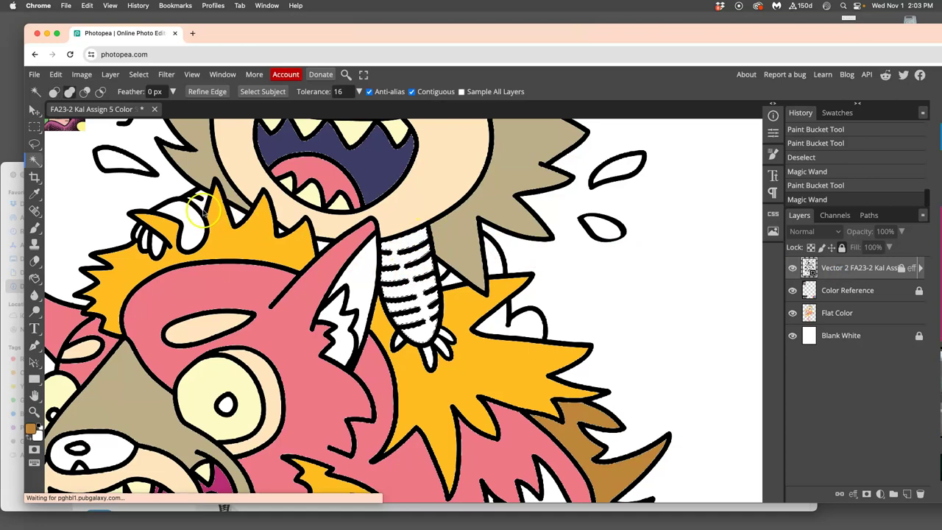
shift+click(232, 214)
shift+click(270, 221)
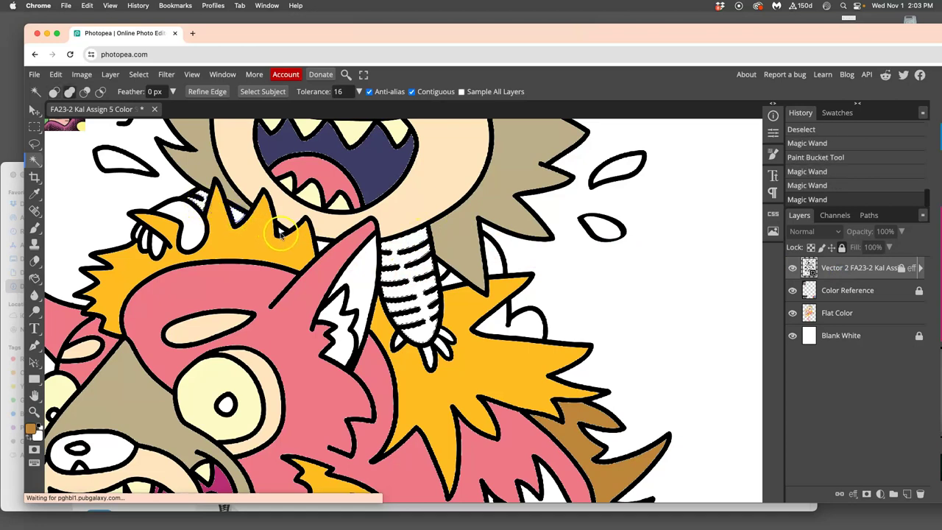
shift+click(297, 242)
shift+click(442, 276)
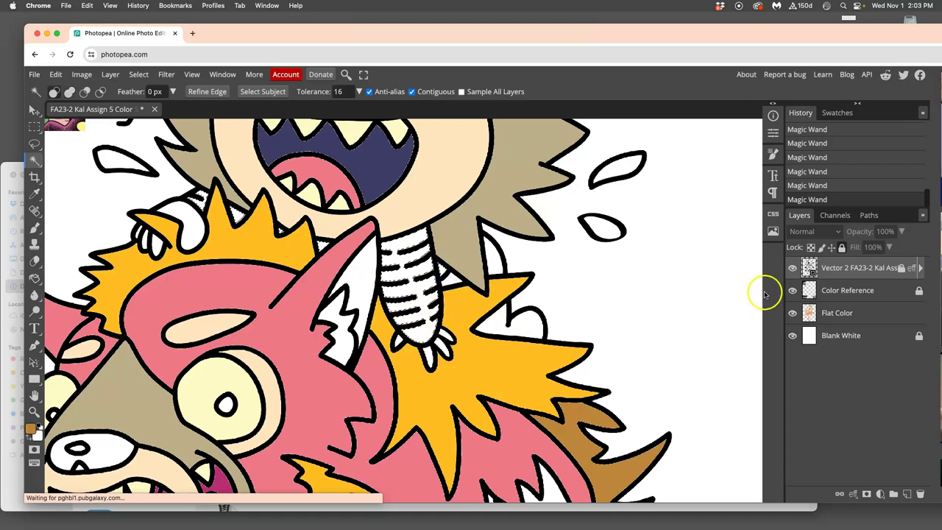
Step: Choose a muted medium blue in the color picker and fill the selected sleeves and shirt gaps on Flat Color
click(862, 313)
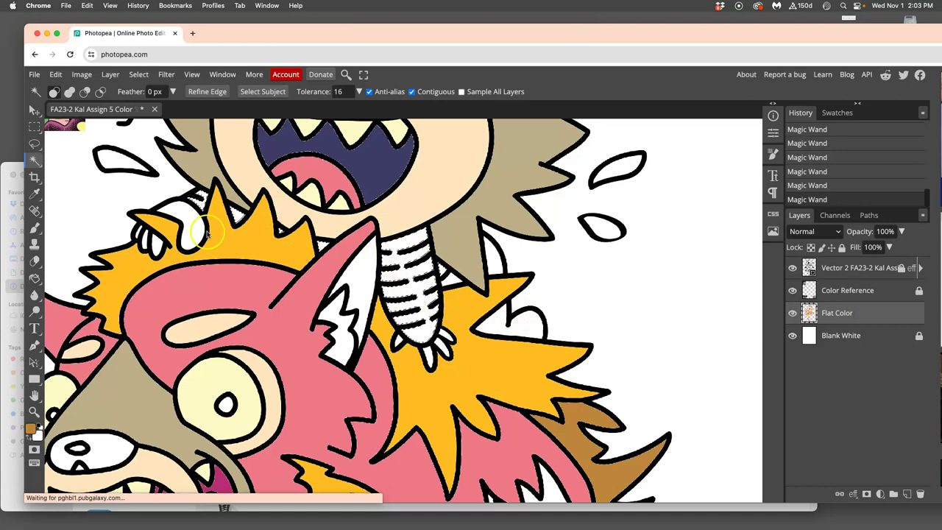
click(36, 279)
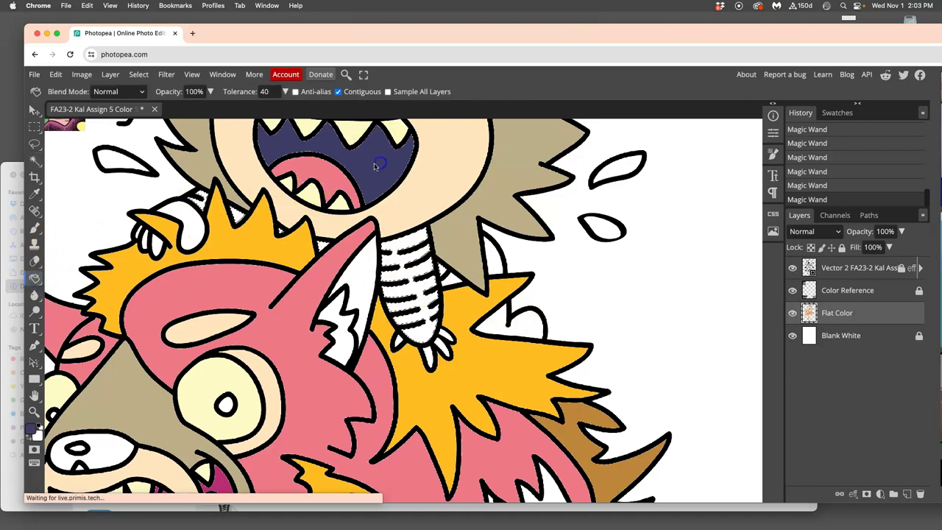
click(32, 431)
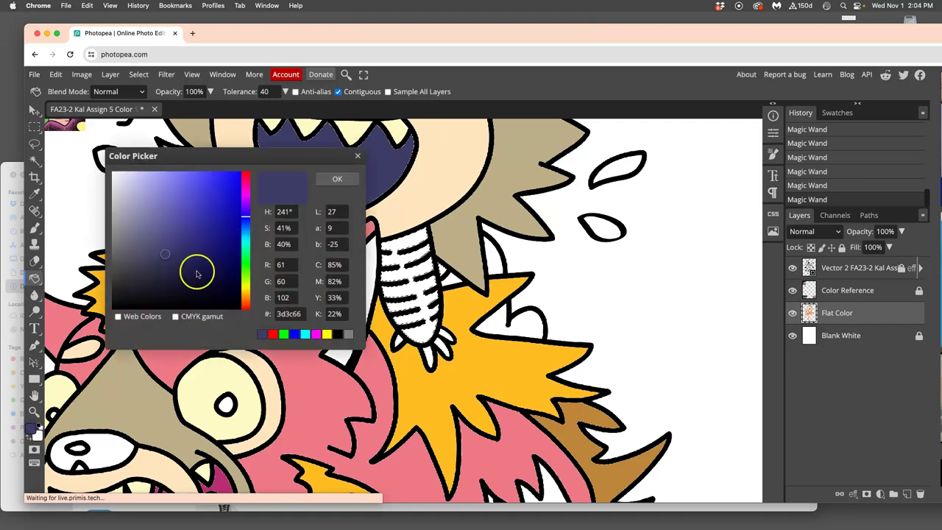
click(246, 230)
mouse_move(189, 238)
mouse_down()
mouse_move(174, 194)
mouse_move(169, 202)
mouse_up()
click(339, 178)
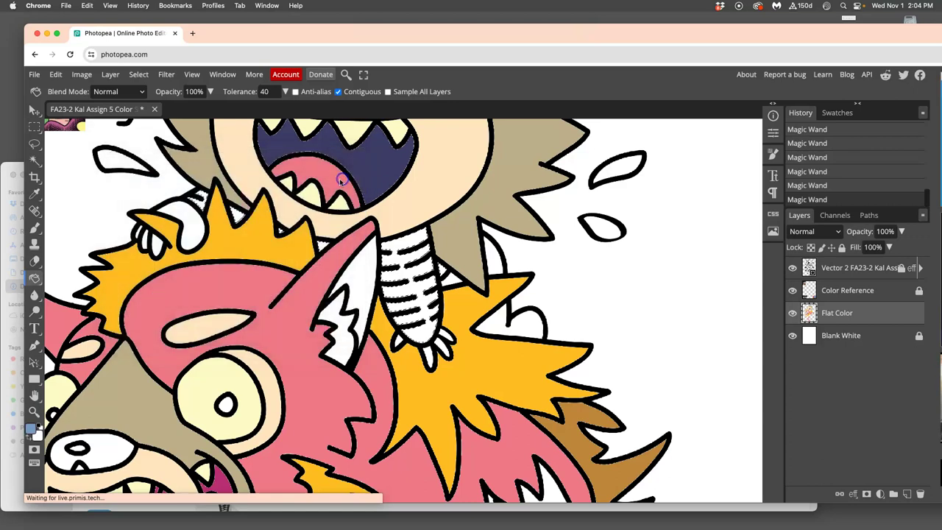
click(406, 244)
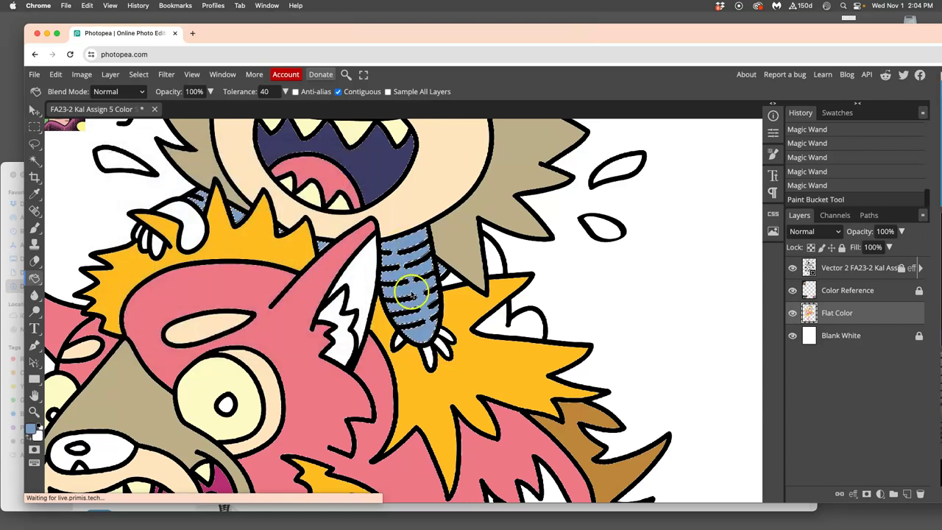
Step: Recolor the rider's striped sleeves with bright cyan blue on Flat Color
scroll(409, 308, down, 2)
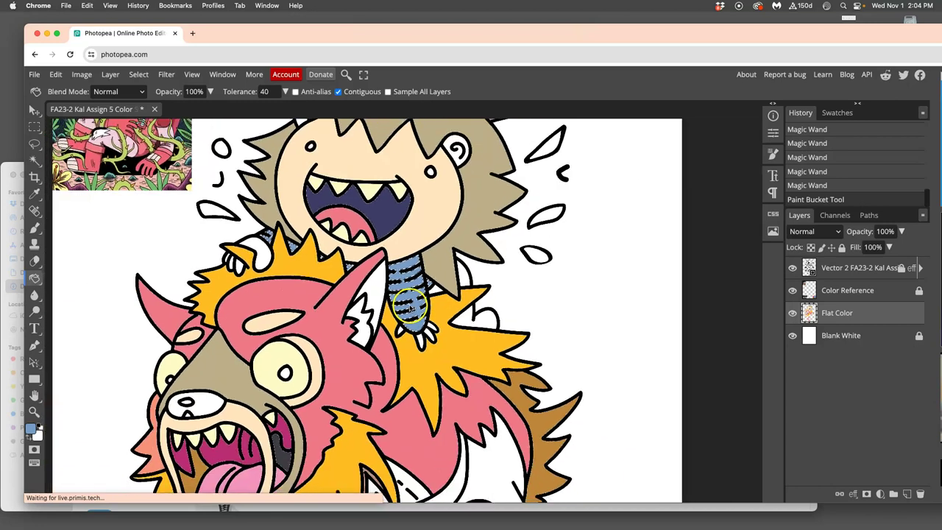
scroll(409, 307, down, 2)
drag(501, 331, 540, 254)
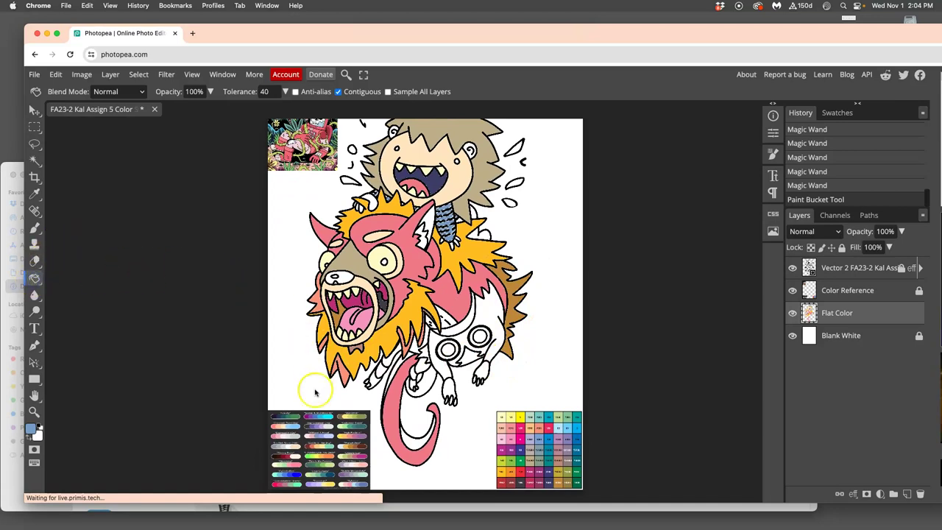
click(448, 222)
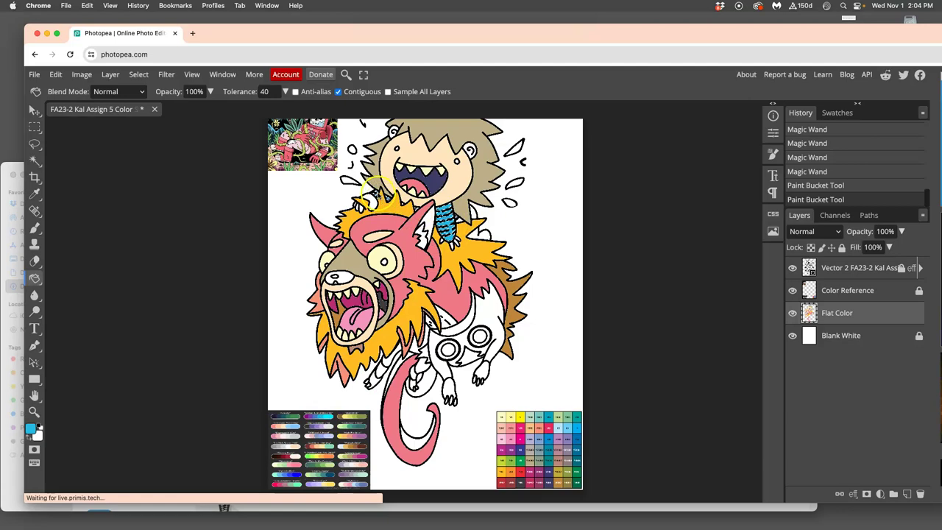
click(376, 217)
scroll(392, 233, up, 5)
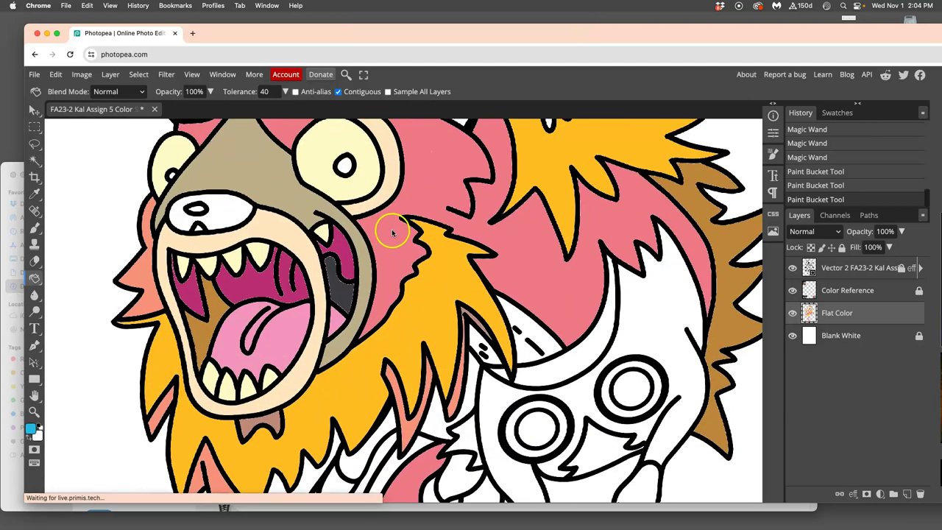
Step: Fill the rider's far sleeve and the shirt gap beside the mane with bright cyan blue on Flat Color, clearing the old selection
scroll(413, 213, up, 6)
click(325, 190)
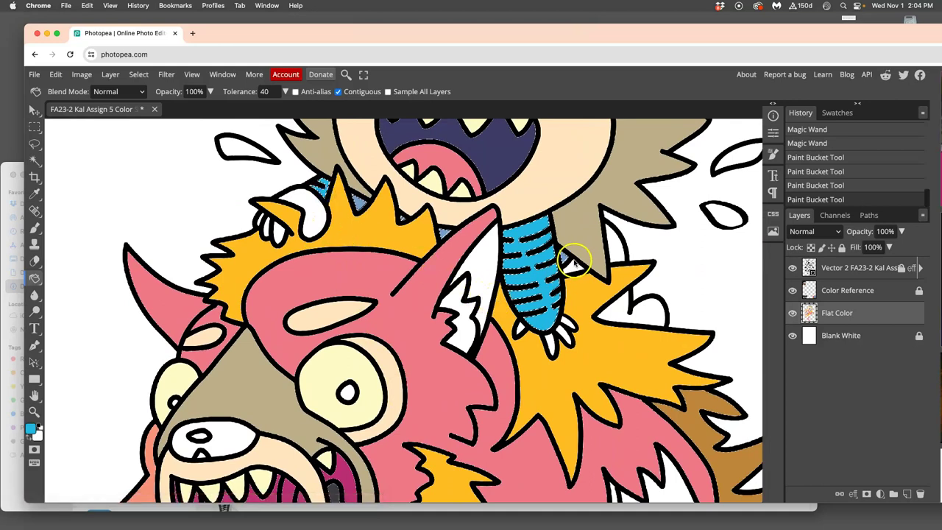
key(super+d)
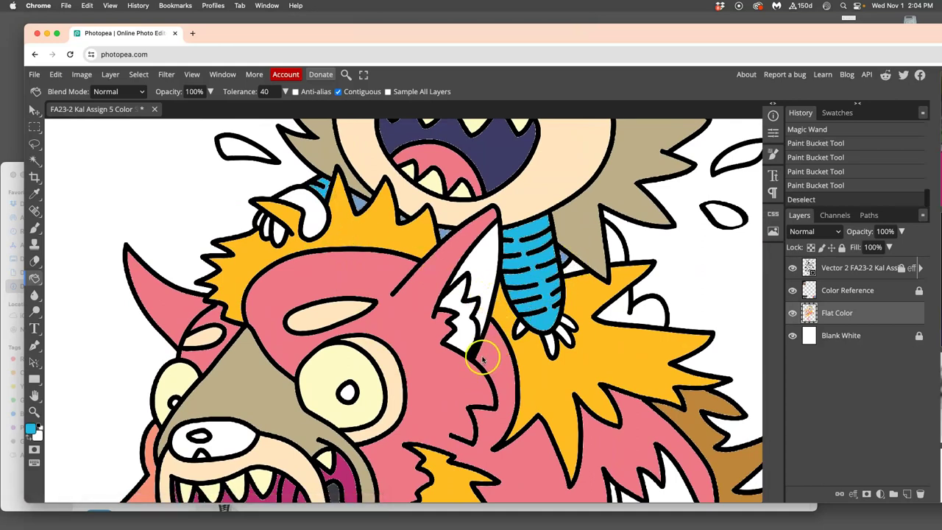
click(360, 204)
Step: Select the outer part of the beast's inner ear and its four paws together on the vector layer
scroll(454, 308, down, 1)
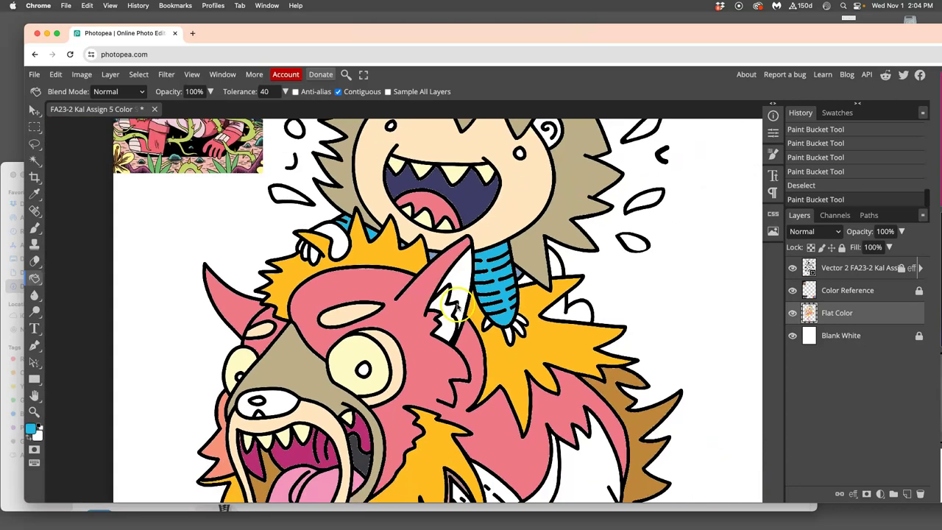
scroll(454, 308, down, 2)
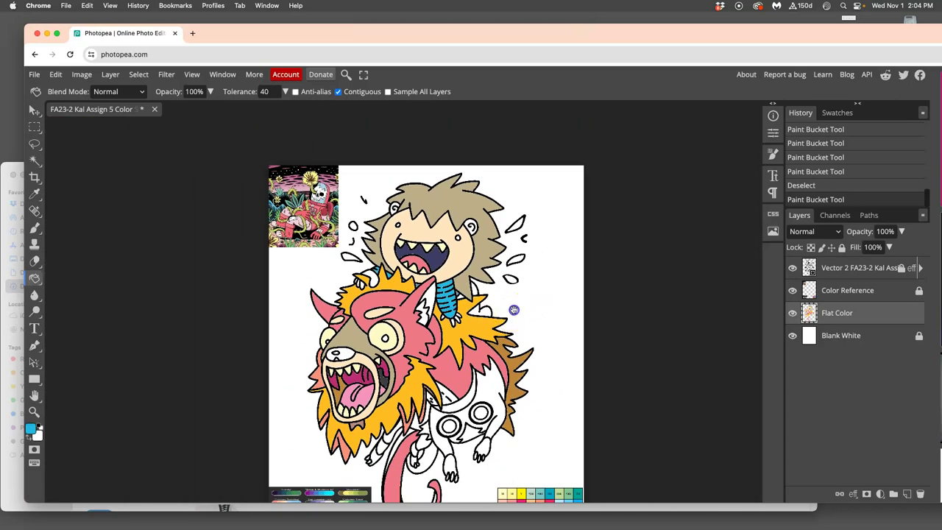
scroll(514, 310, down, 3)
scroll(513, 310, right, 3)
scroll(473, 284, down, 1)
scroll(473, 283, right, 2)
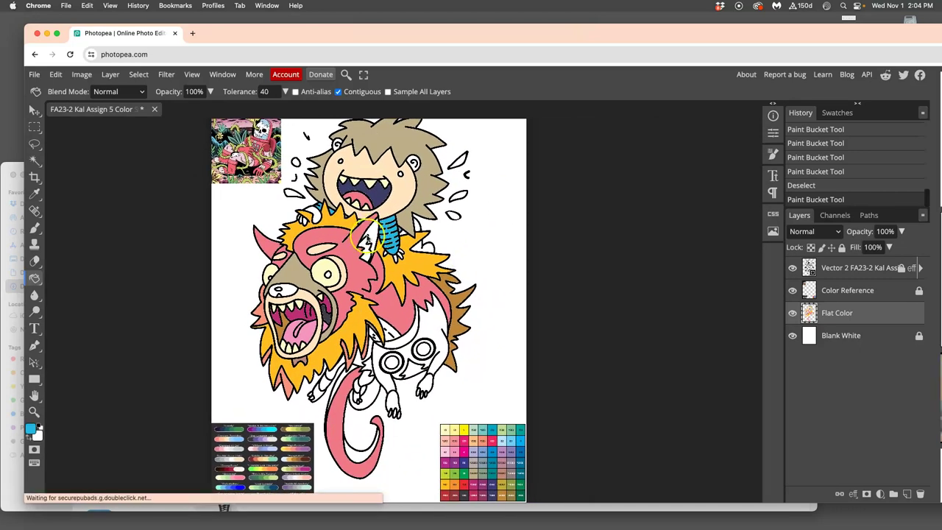
click(34, 159)
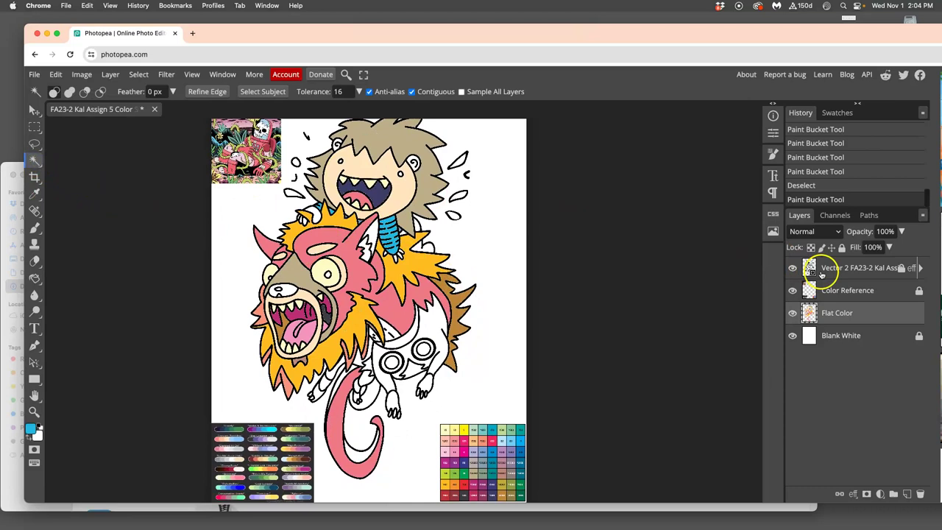
click(821, 272)
click(373, 234)
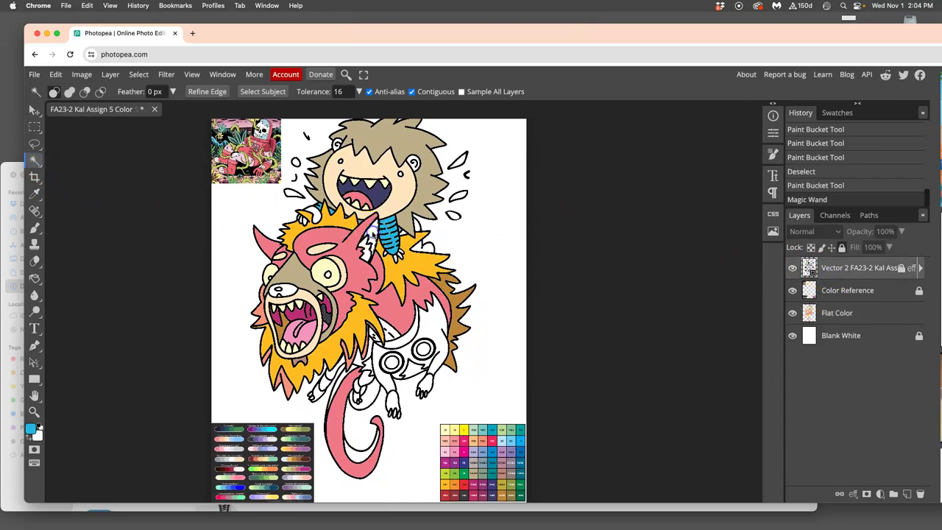
click(393, 400)
click(425, 379)
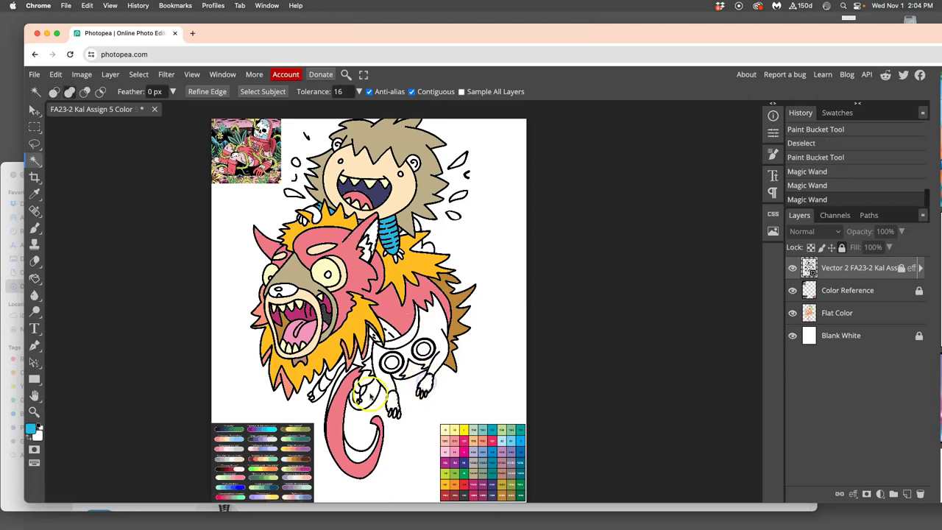
click(358, 397)
click(319, 392)
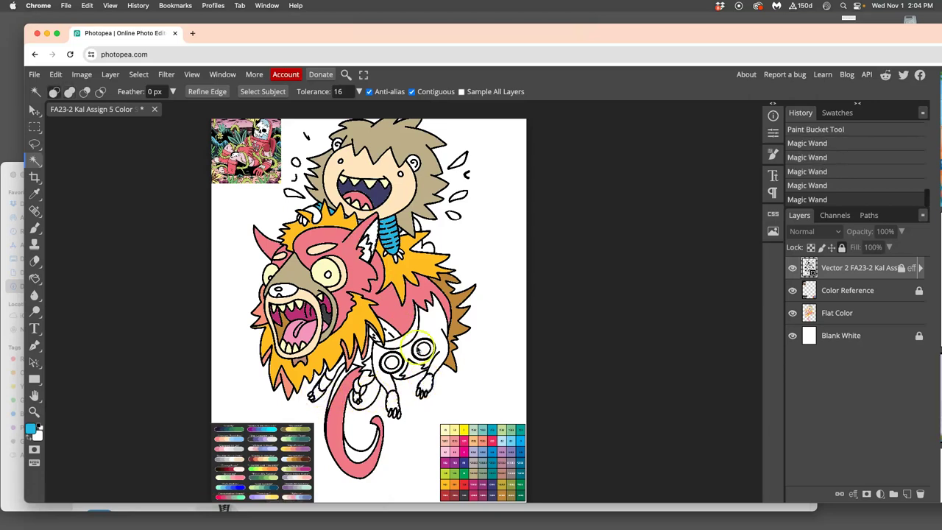
Step: Sample muted purple from the palette swatches and fill the selected ear area and paws on Flat Color
click(35, 280)
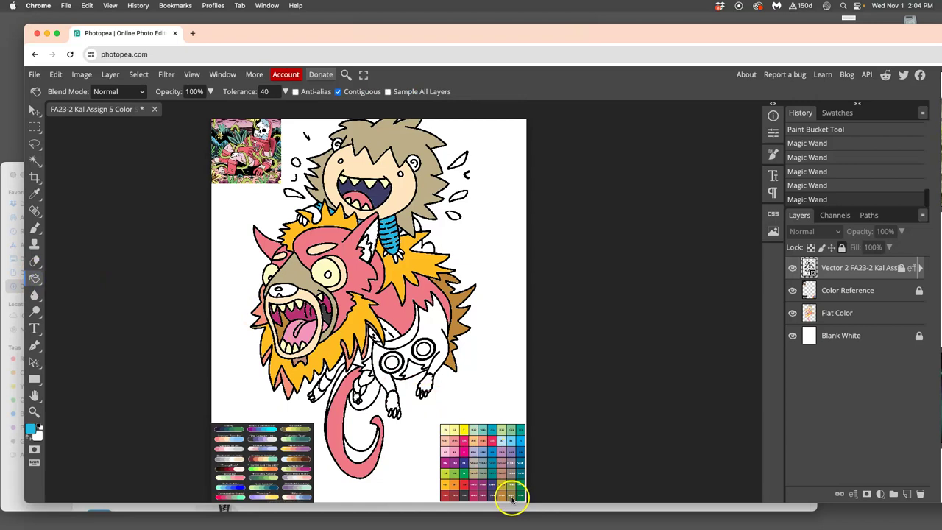
alt+click(513, 458)
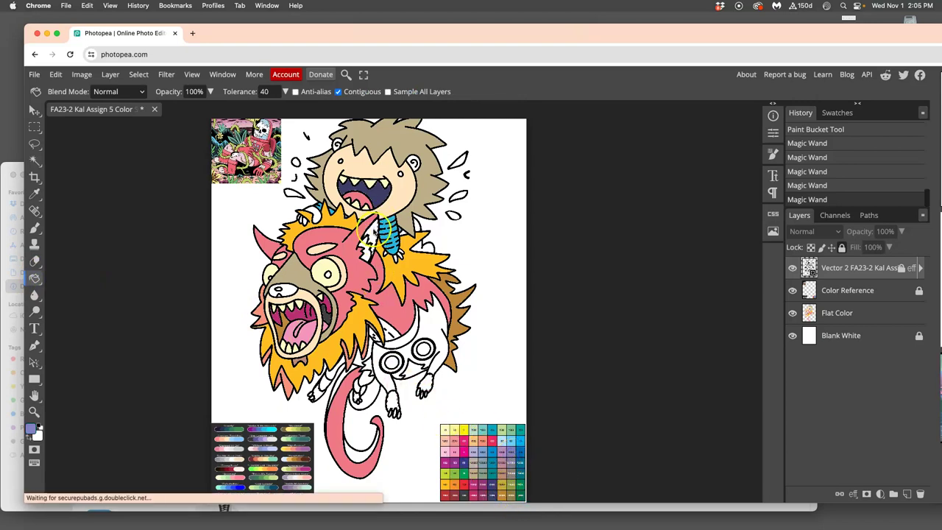
click(371, 232)
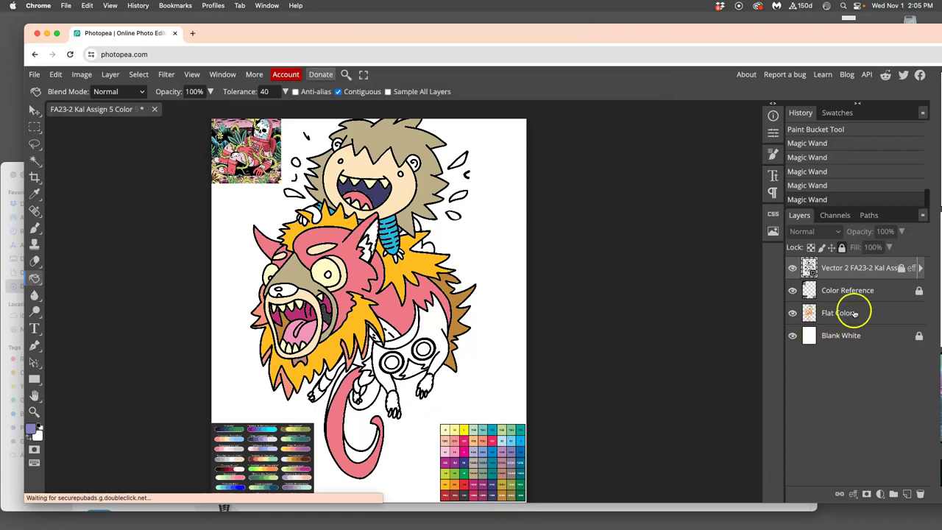
click(373, 234)
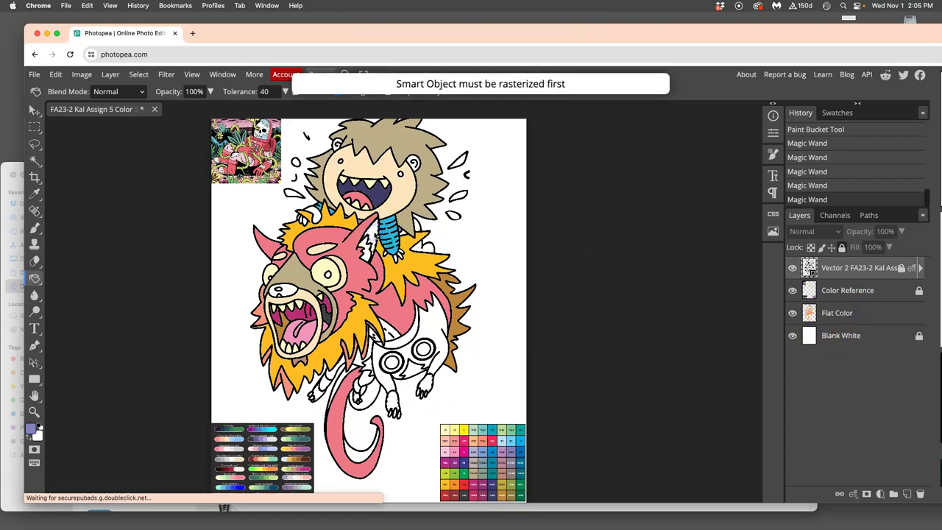
click(879, 312)
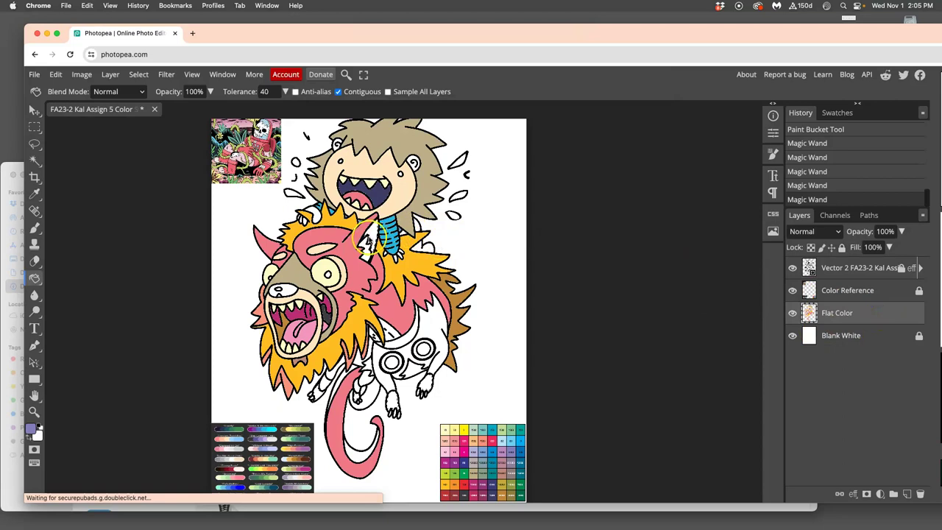
click(373, 234)
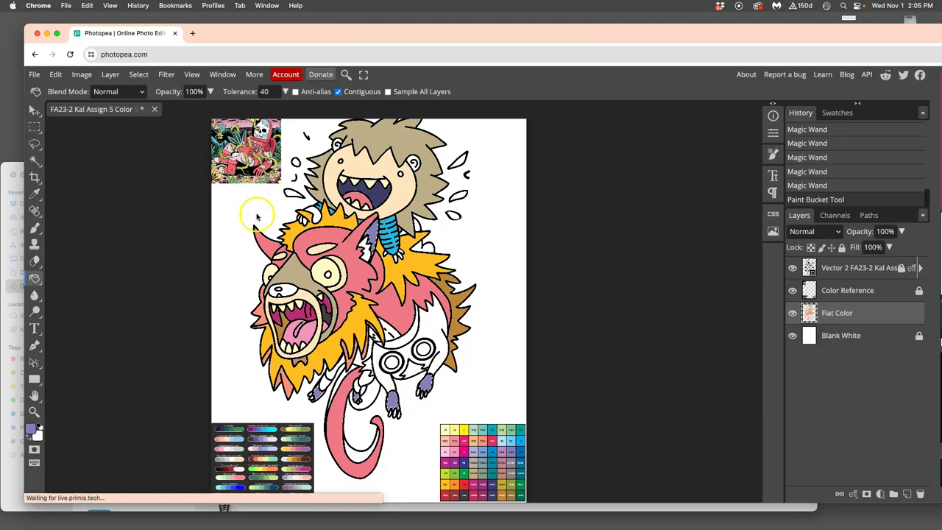
click(34, 159)
alt+click(331, 173)
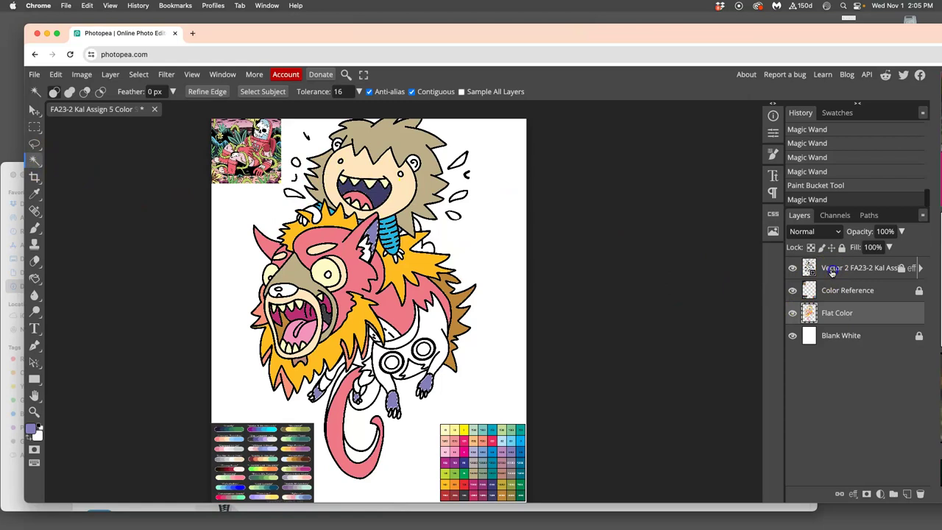
click(405, 189)
click(401, 237)
key(super+d)
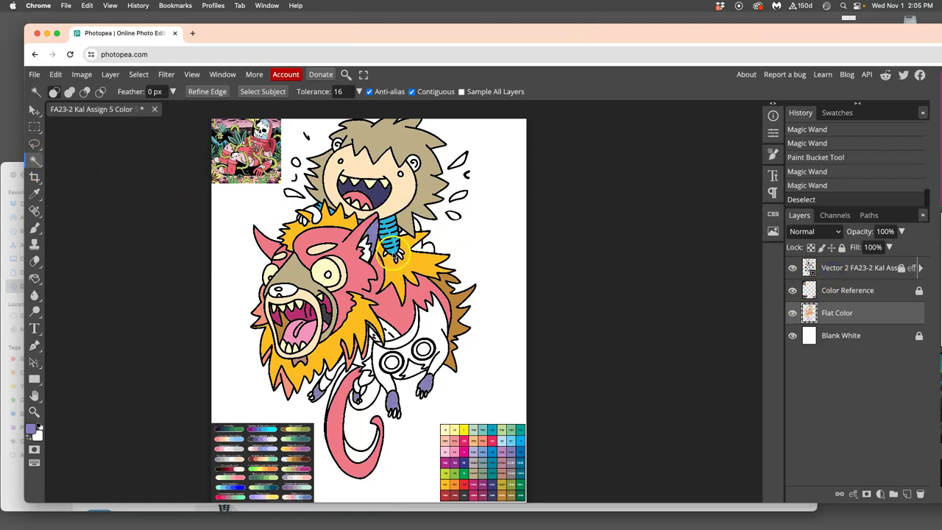
click(366, 252)
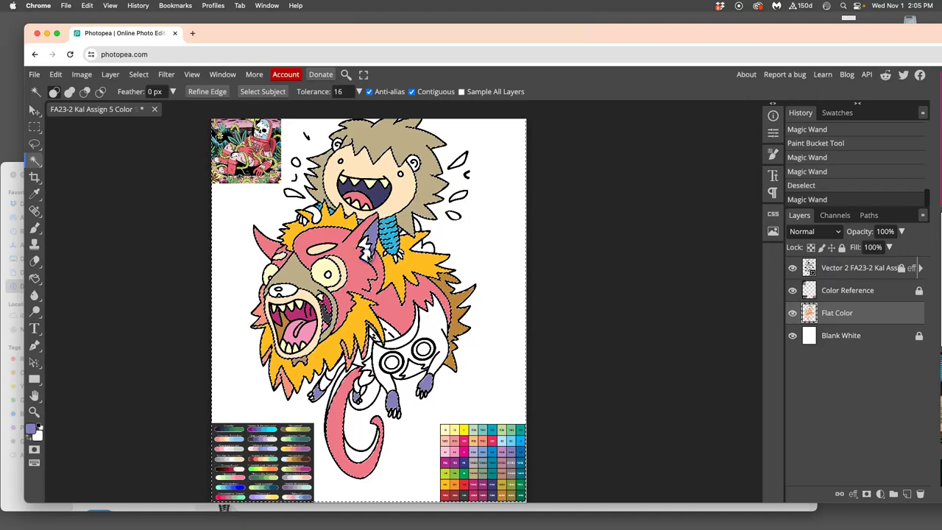
key(super+d)
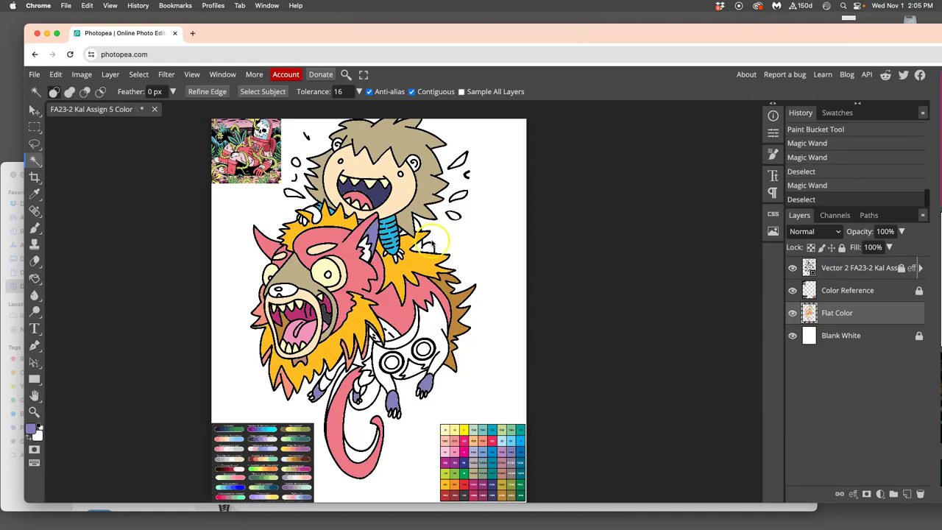
Step: Select the beast's jagged inner-ear fur, the bands above the two rear paws and the nose together on the vector layer
click(828, 267)
click(368, 254)
key(shift)
shift+click(323, 384)
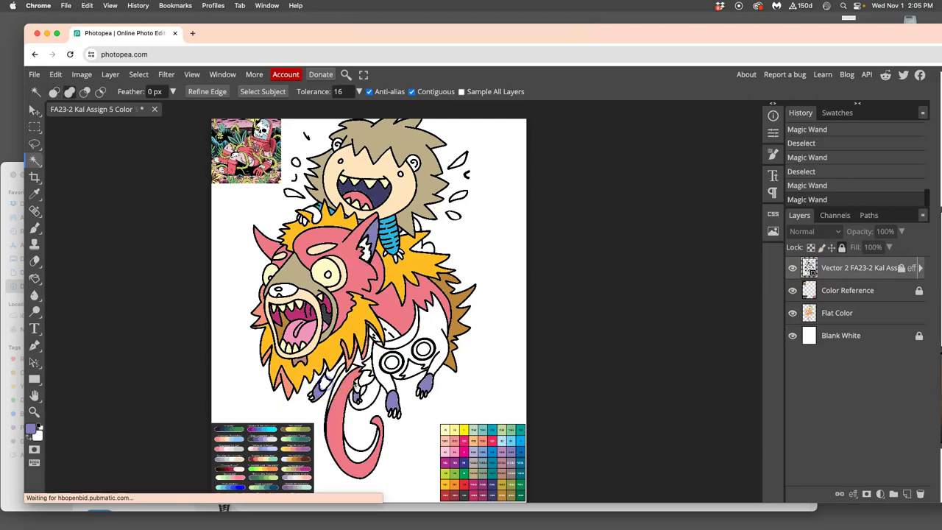
shift+click(356, 390)
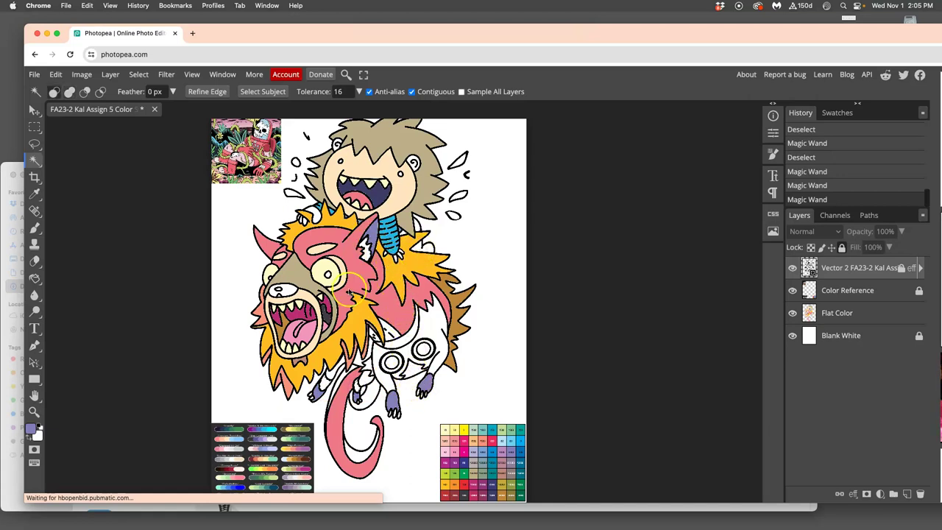
shift+click(291, 292)
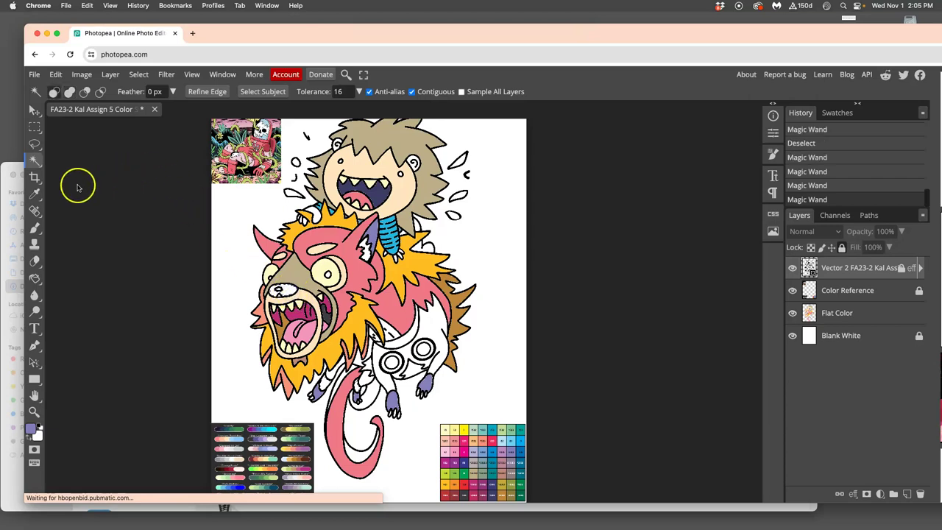
Step: Sample light sky blue from the palette swatches and fill the selected ear fur, leg bands and nose on Flat Color
click(35, 279)
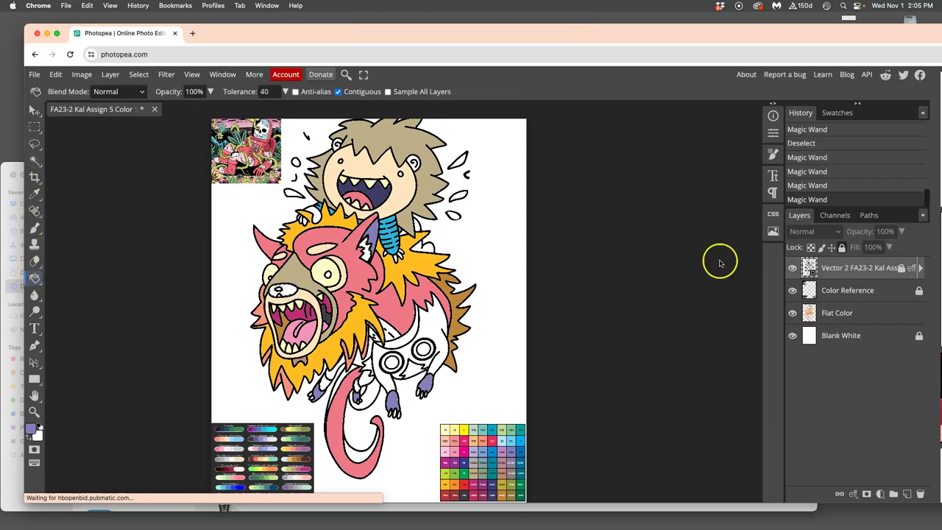
click(860, 313)
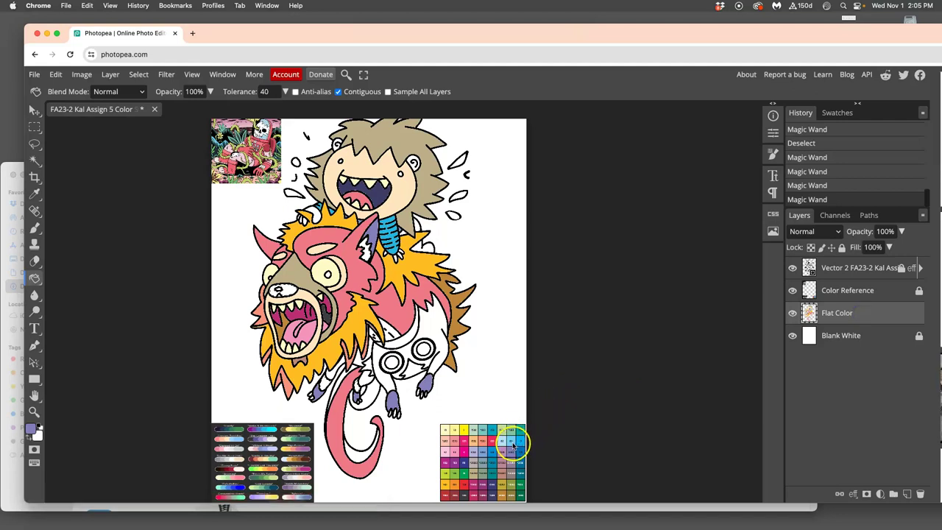
click(280, 292)
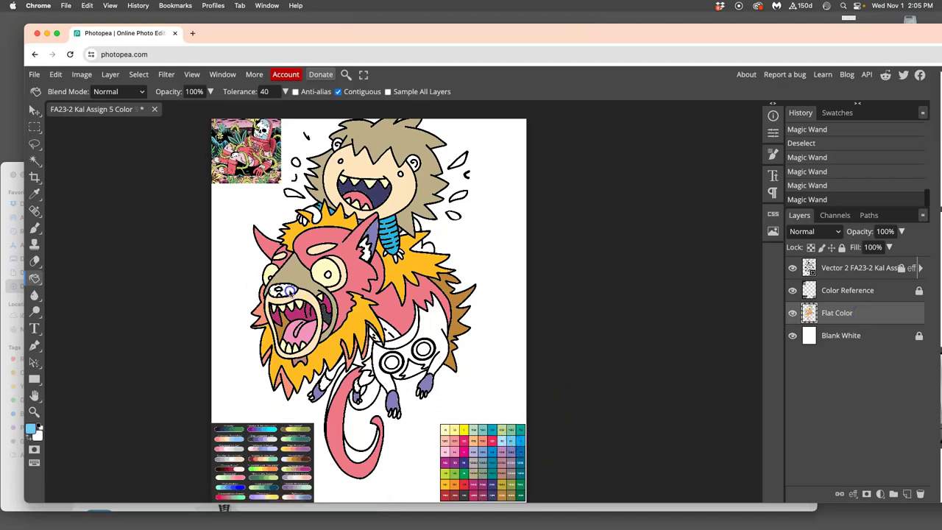
click(442, 346)
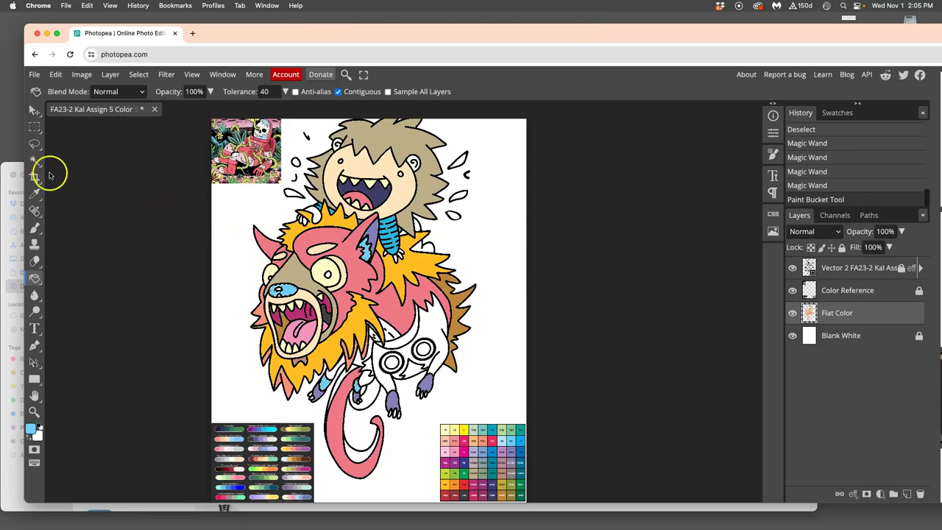
Step: Select both of the rider's ears and the hand gripping the front of the mane together on the vector layer
click(828, 272)
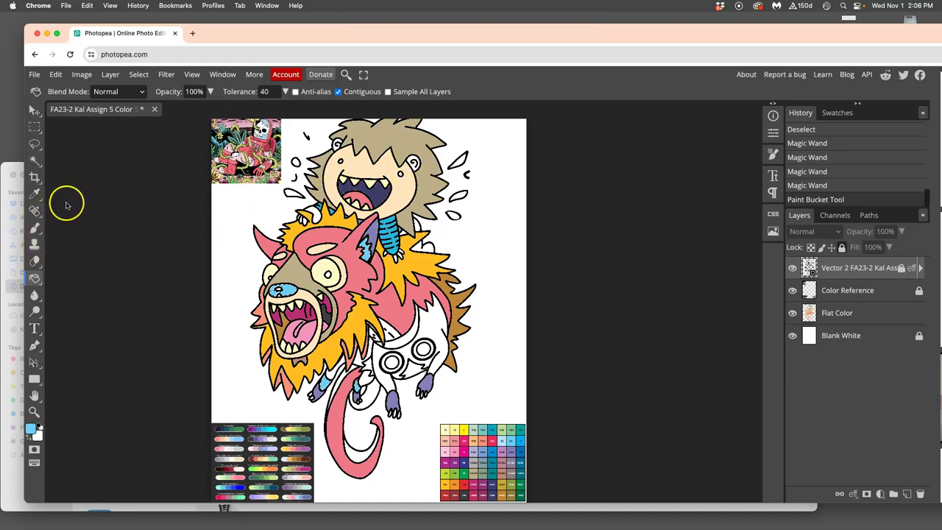
click(34, 161)
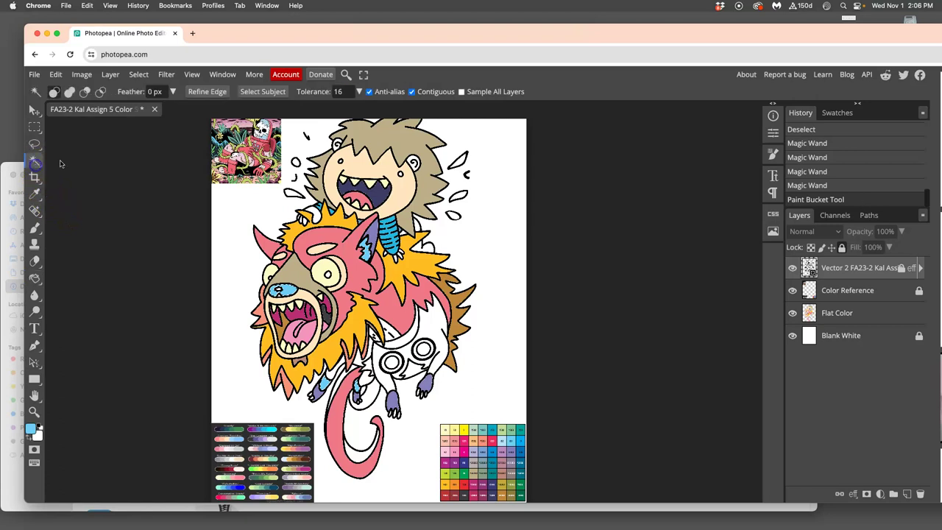
click(336, 144)
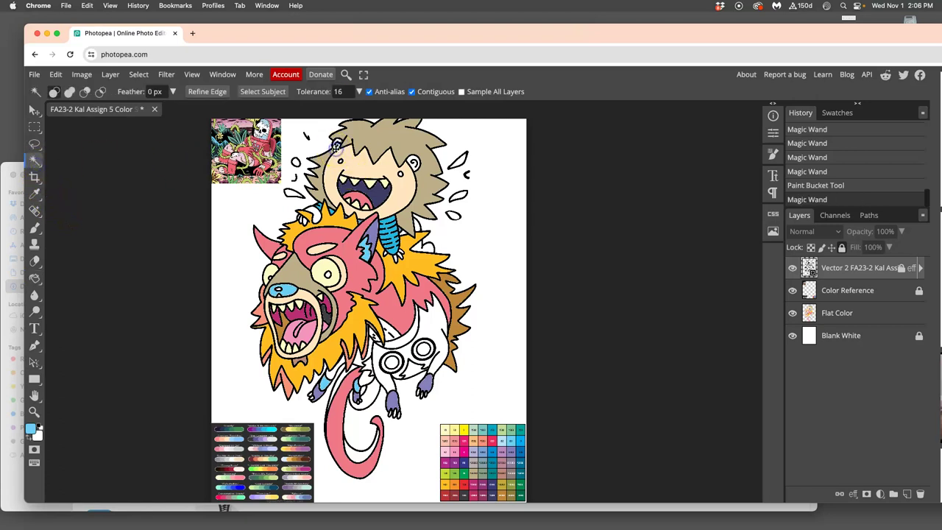
shift+click(413, 161)
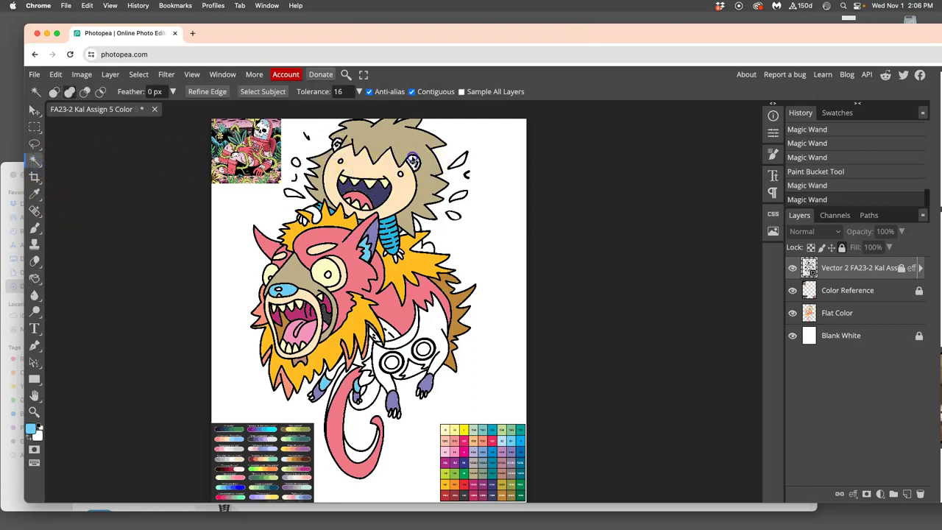
shift+click(301, 224)
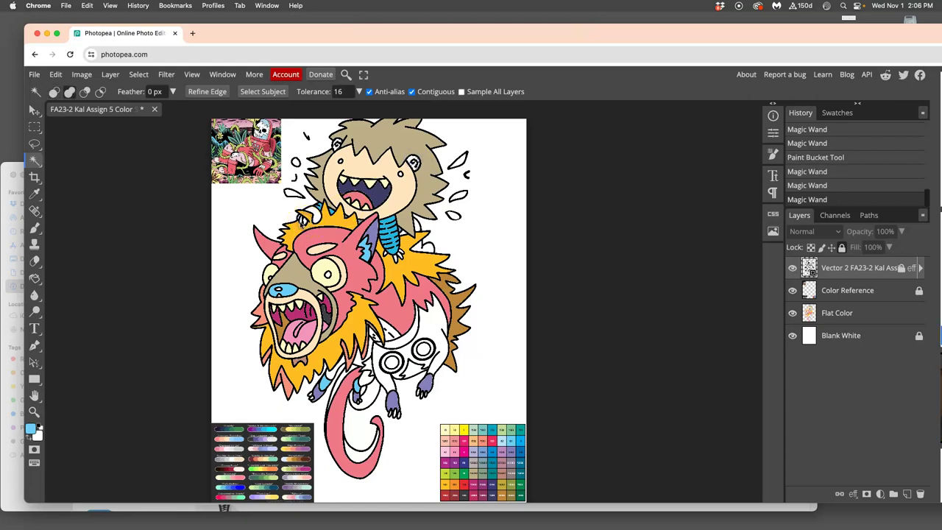
shift+click(300, 220)
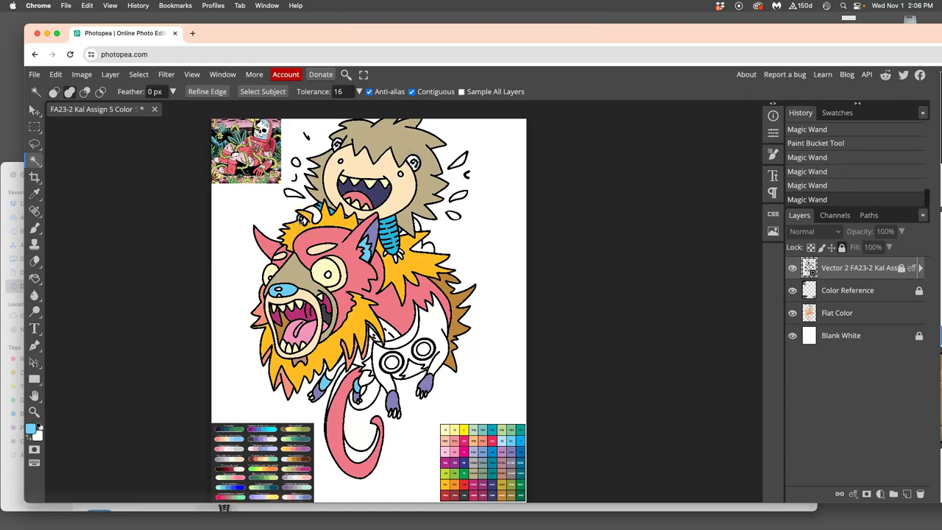
shift+click(309, 214)
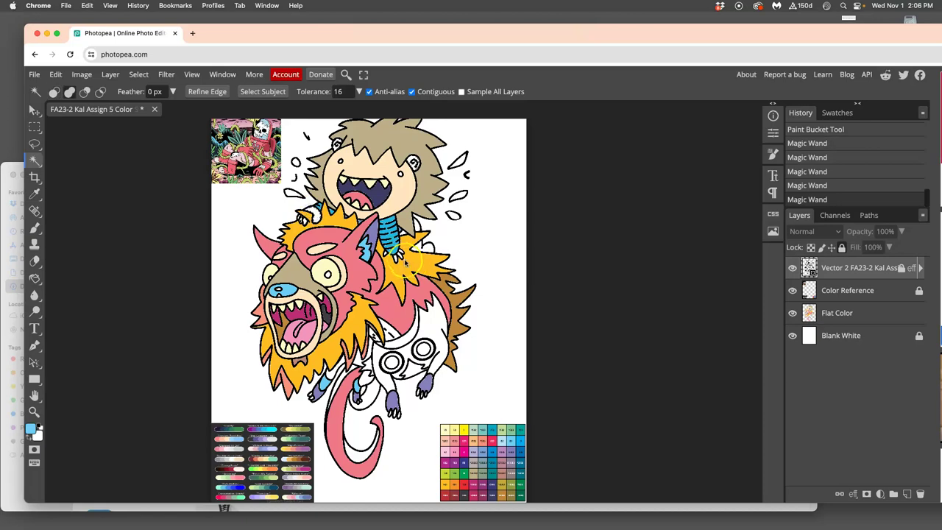
scroll(403, 258, up, 5)
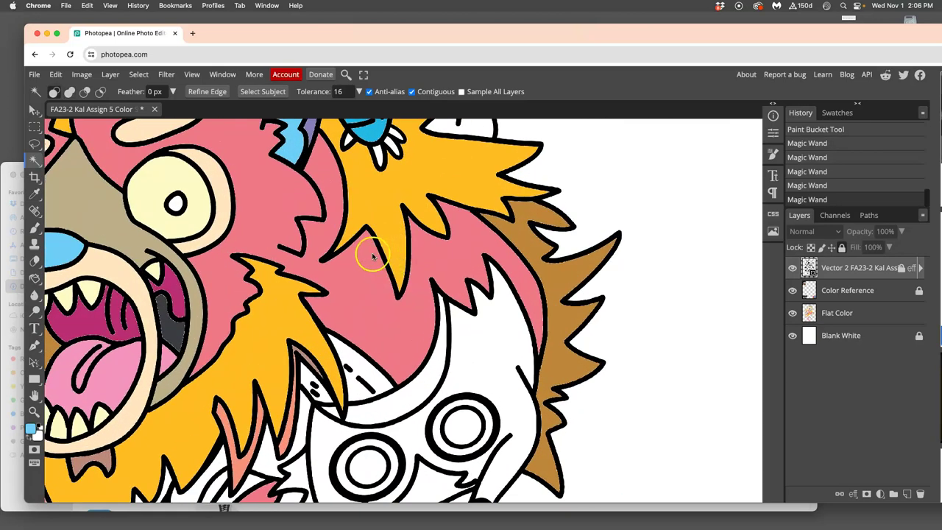